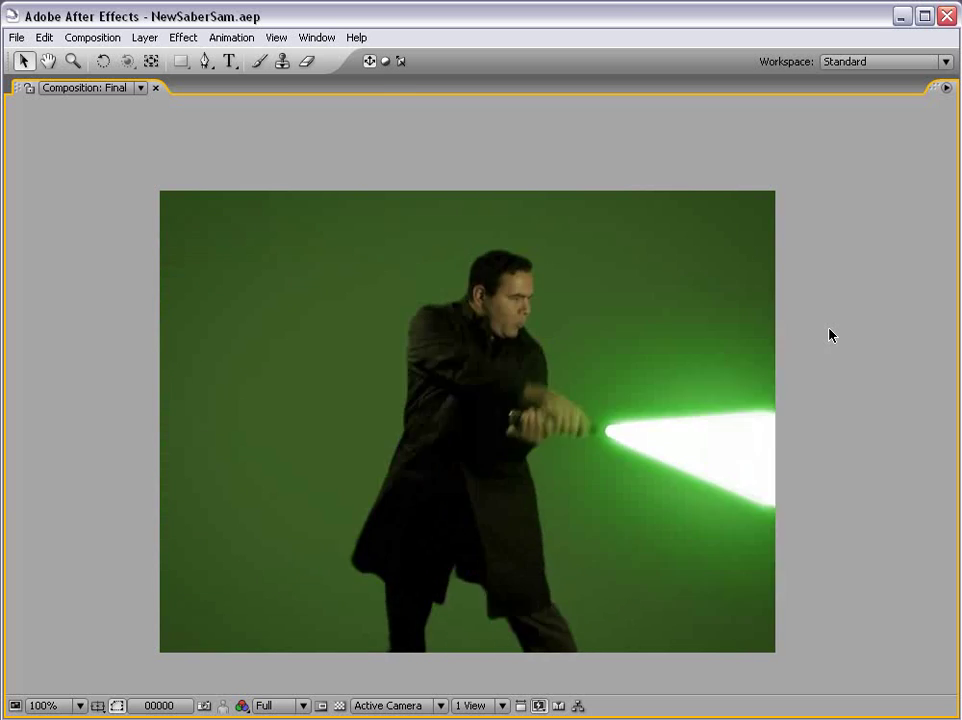
Scrub through the Final composition and inspect the glowing green saber at several frames, up close and in full
key("grave")
scroll(689, 322, "down", 1)
left_click_drag(567, 280, 563, 282)
left_click(635, 624)
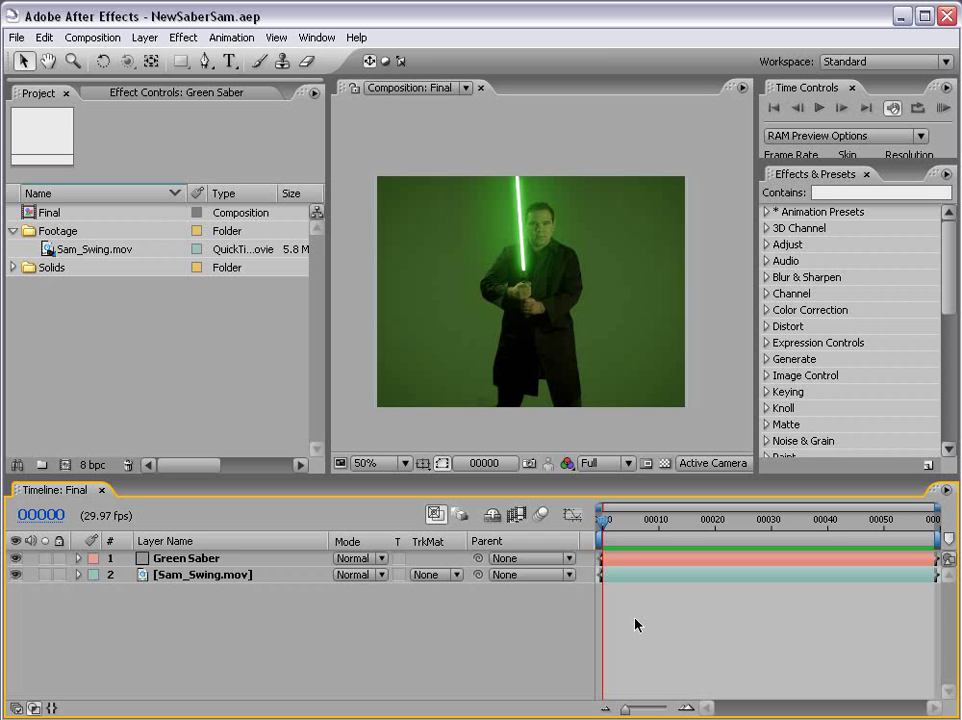
left_click_drag(659, 520, 929, 522)
scroll(595, 368, "up", 1)
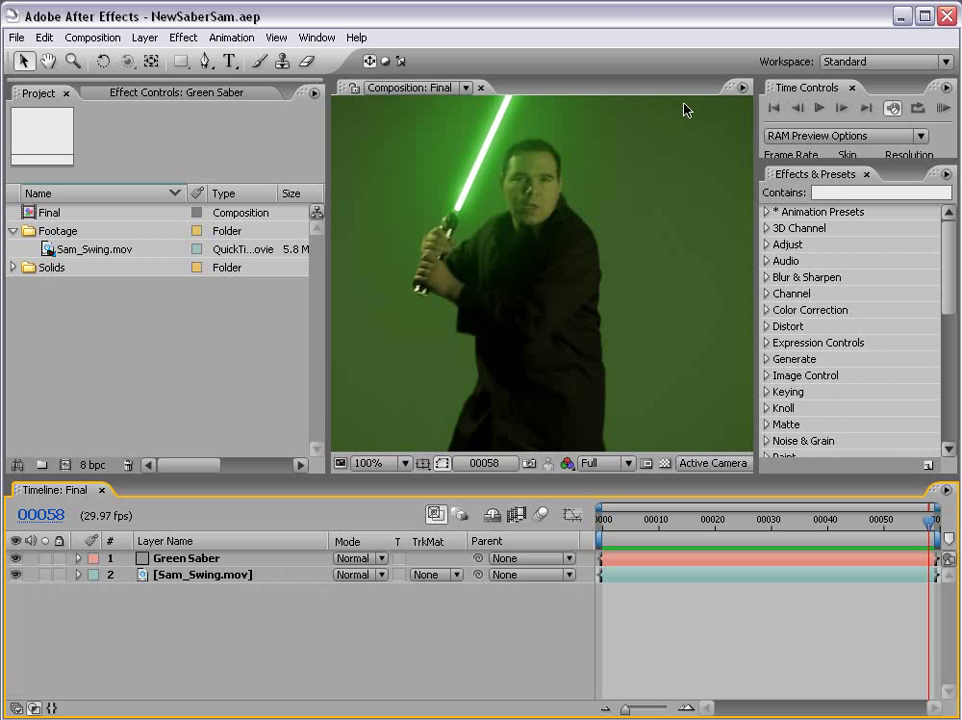
left_click(565, 368)
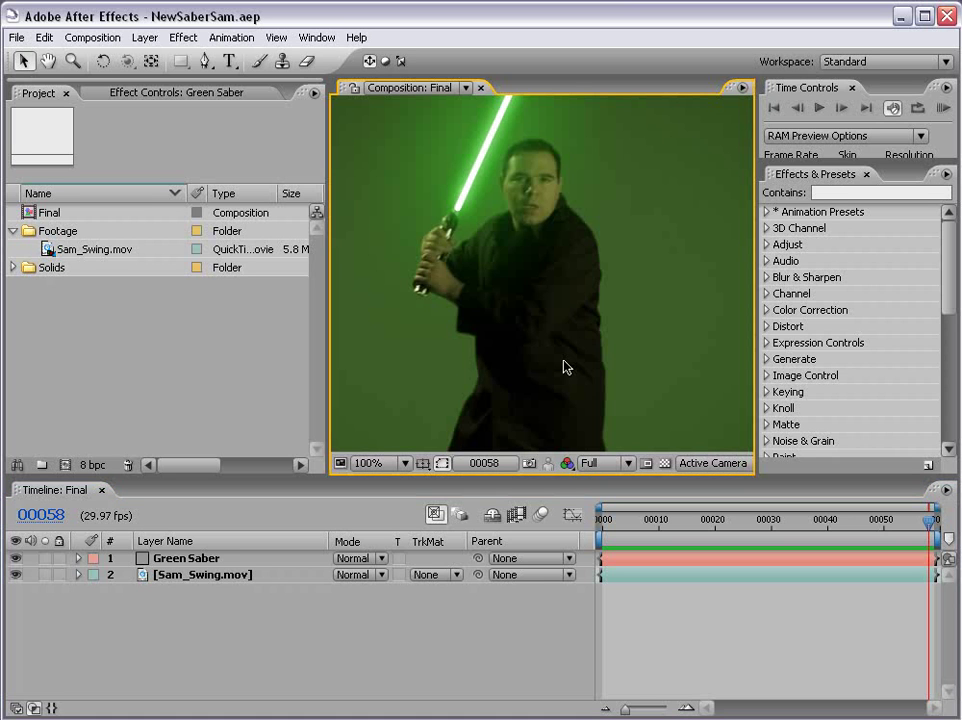
left_click(95, 352)
scroll(555, 261, "down", 1)
middle_click(553, 224)
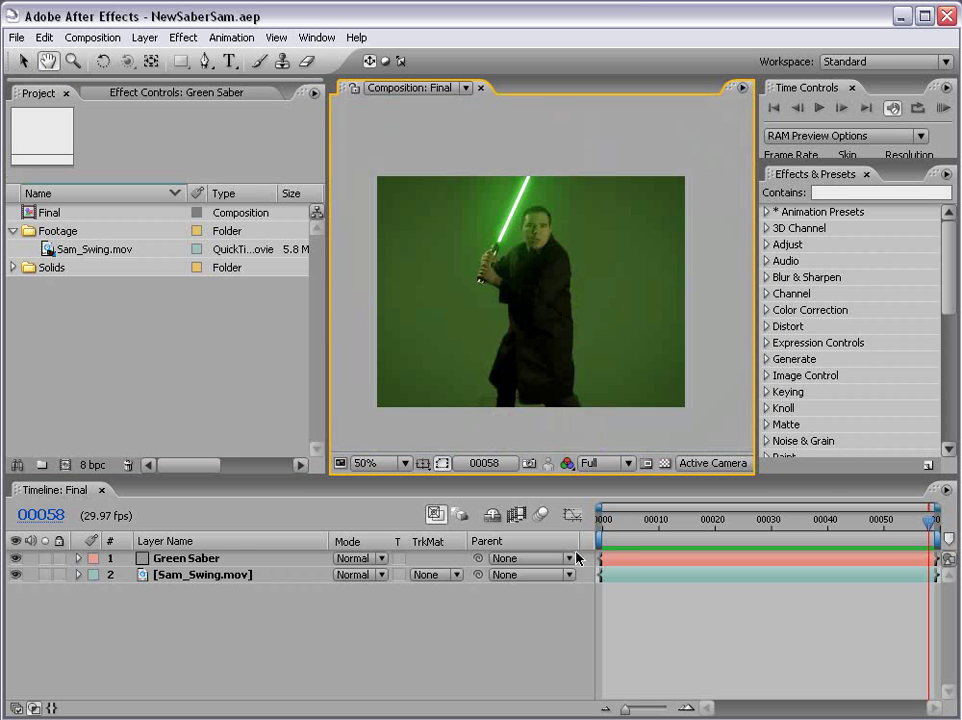
left_click(625, 522)
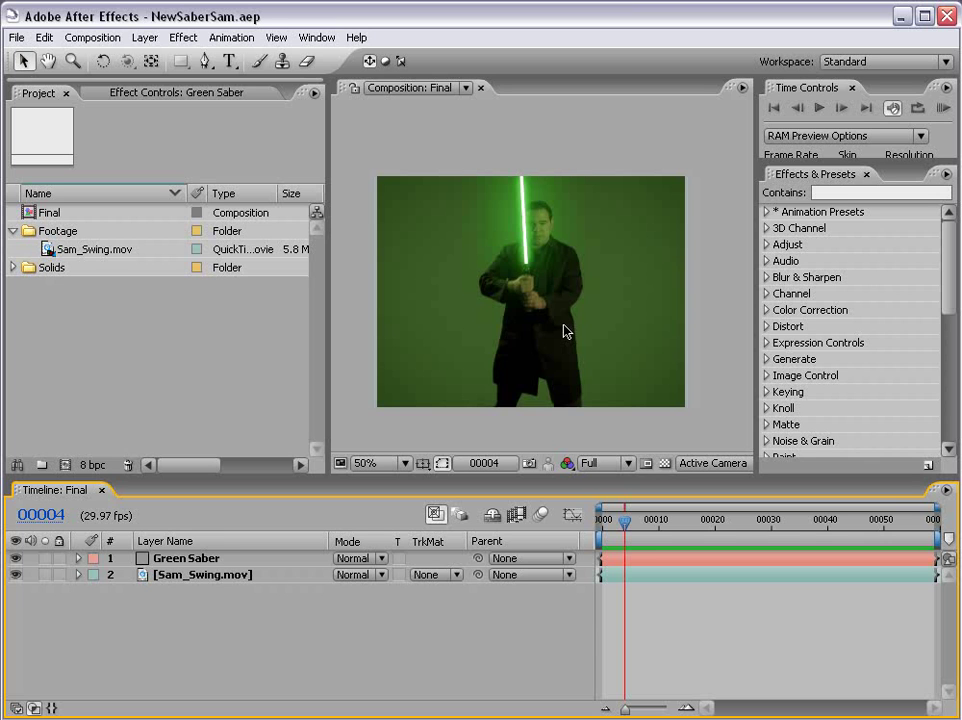
Preview the Sam_Swing.mov footage, close the preview, and create a new composition from the clip
left_click(8, 384)
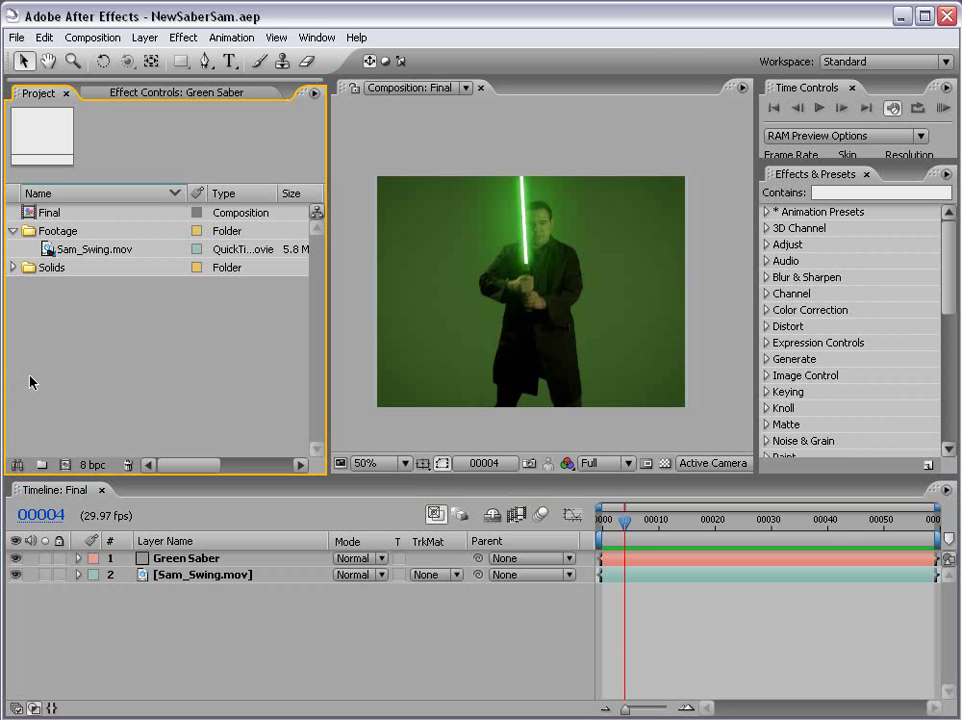
left_click(44, 249)
double_click(44, 249)
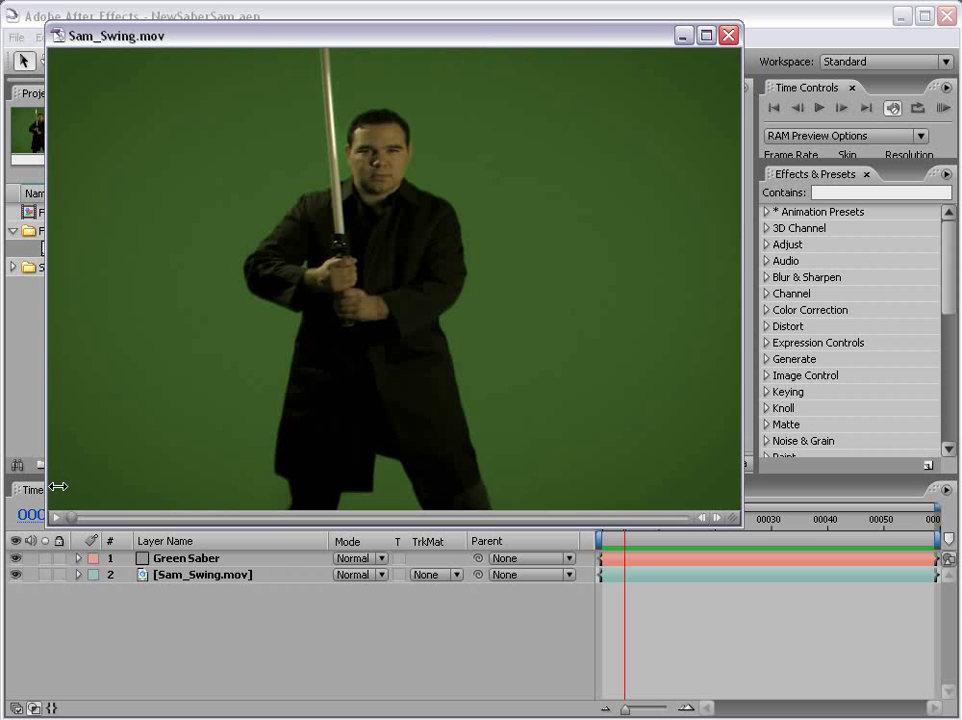
left_click(722, 36)
left_click(70, 330)
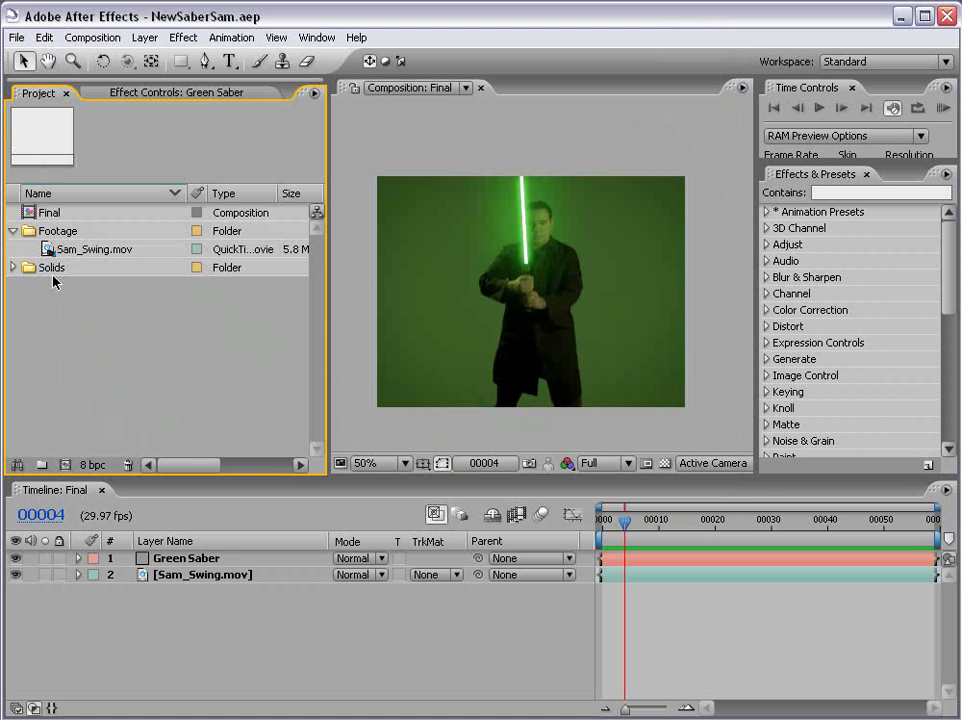
left_click_drag(55, 249, 65, 464)
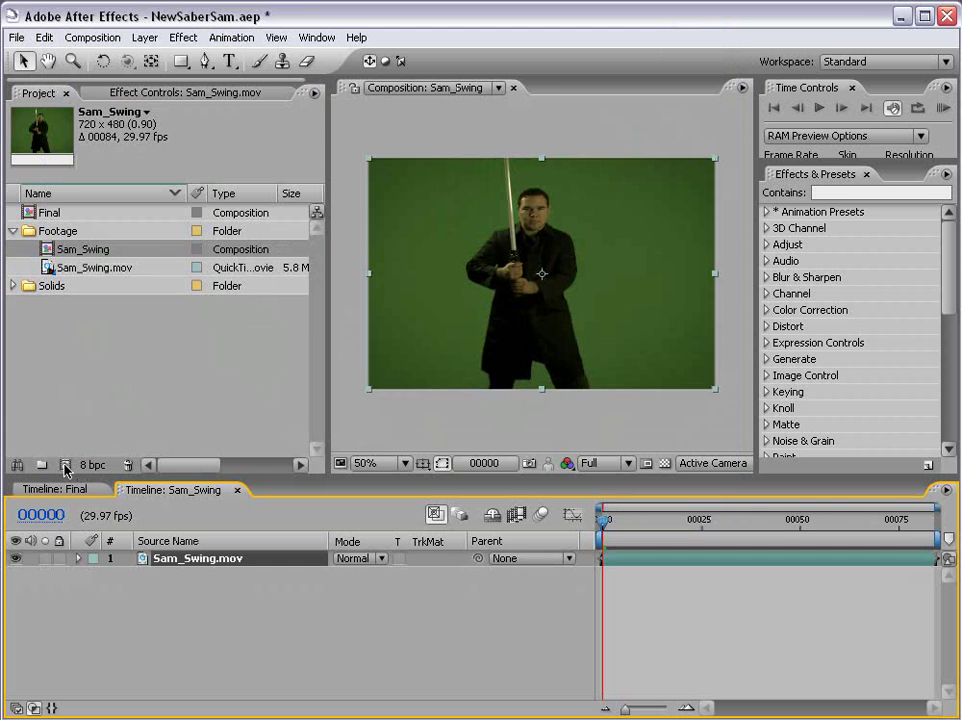
Add a white 720 x 480 solid above the footage and set its opacity to 43%
left_click(145, 37)
mouse_move(160, 58)
left_click(405, 74)
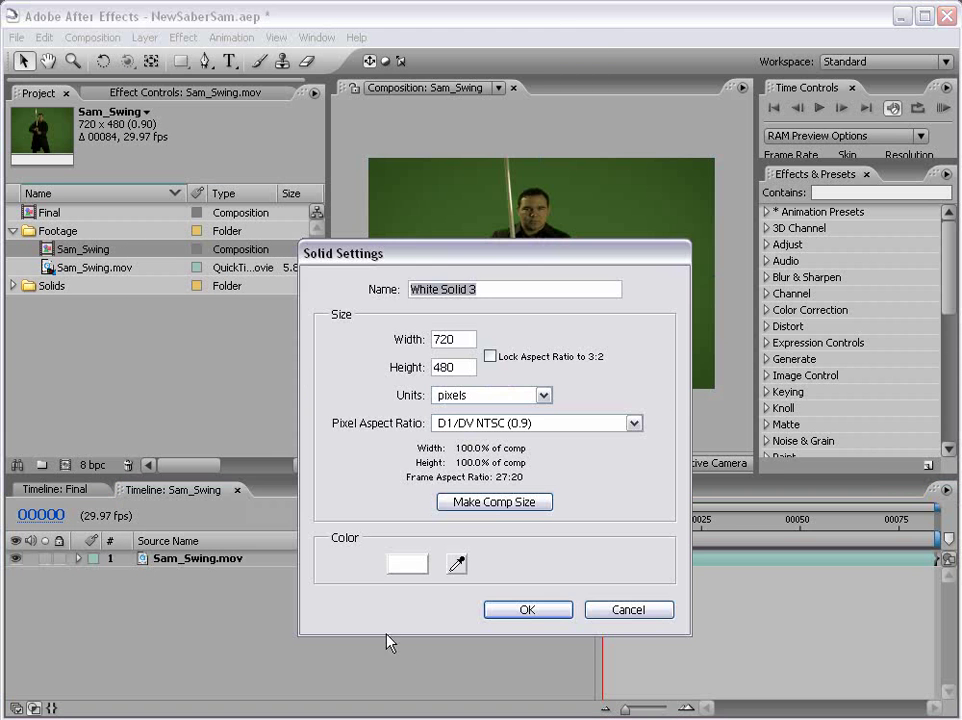
left_click(527, 609)
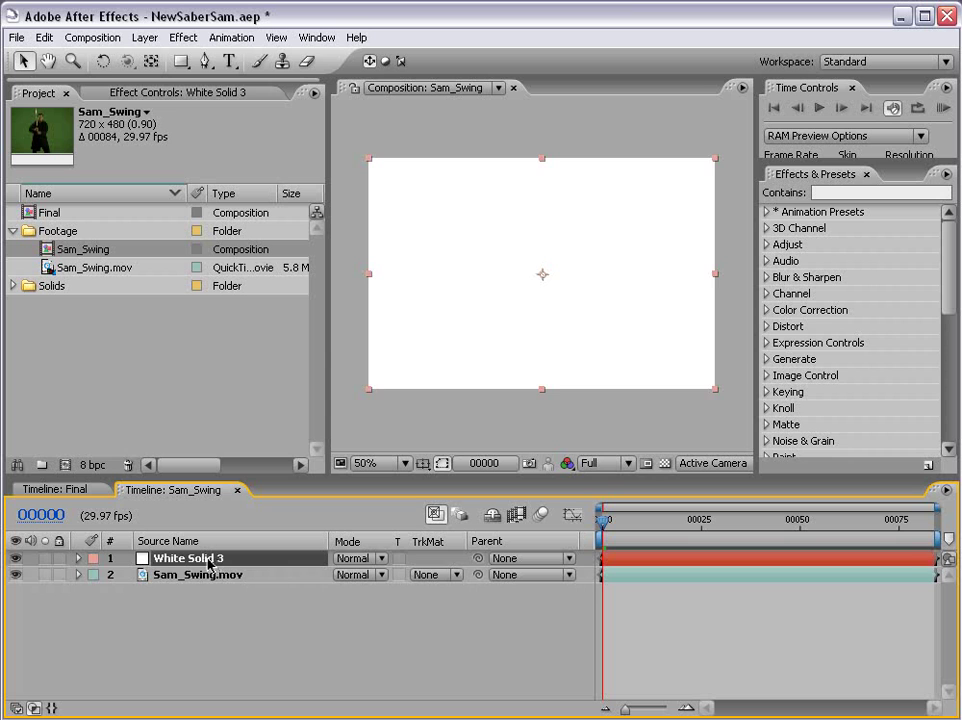
left_click(78, 558)
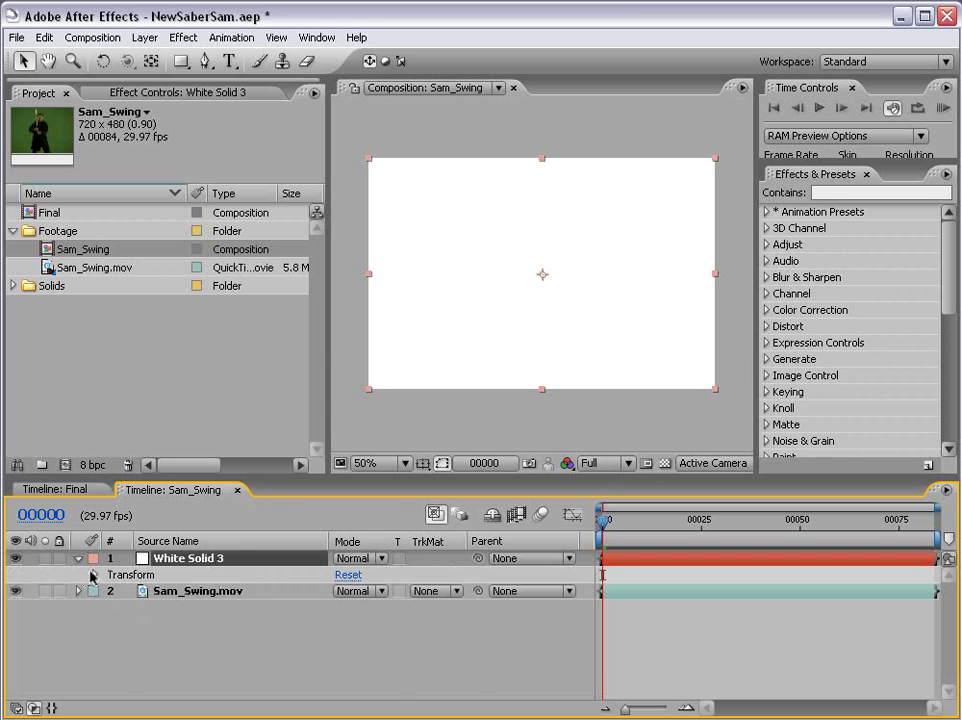
left_click(95, 575)
left_click_drag(347, 656, 313, 597)
Draw a closed four-point mask on the white solid around the sword blade at frame 0 with the Pen tool
scroll(507, 222, "up", 1)
key("space")
left_click_drag(490, 166, 523, 298)
left_click(203, 62)
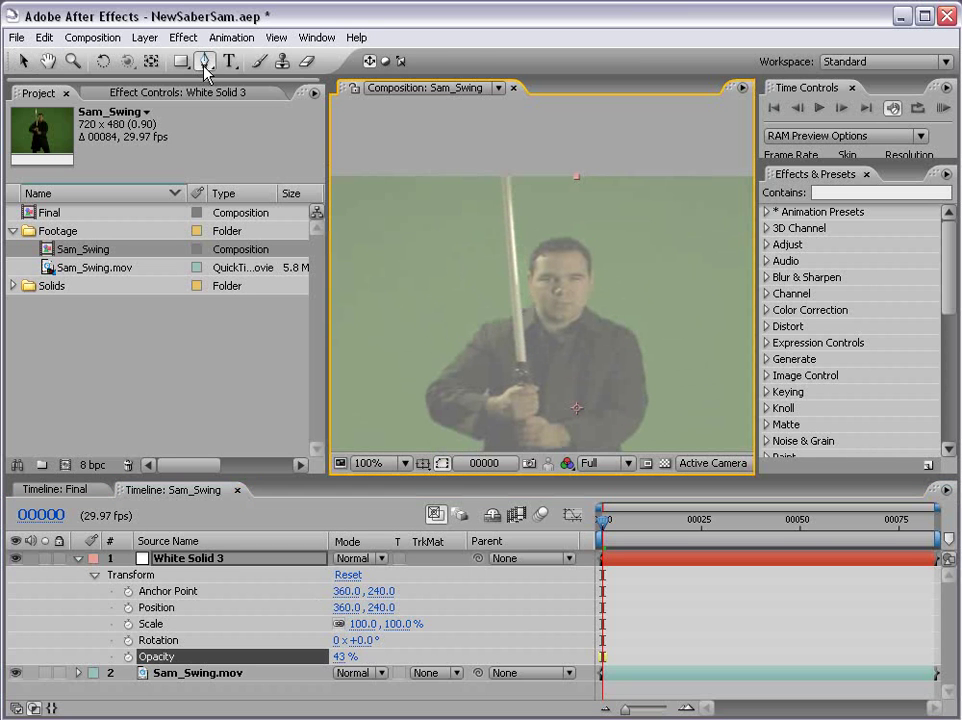
scroll(515, 397, "up", 1)
key("space")
left_click_drag(543, 378, 510, 247)
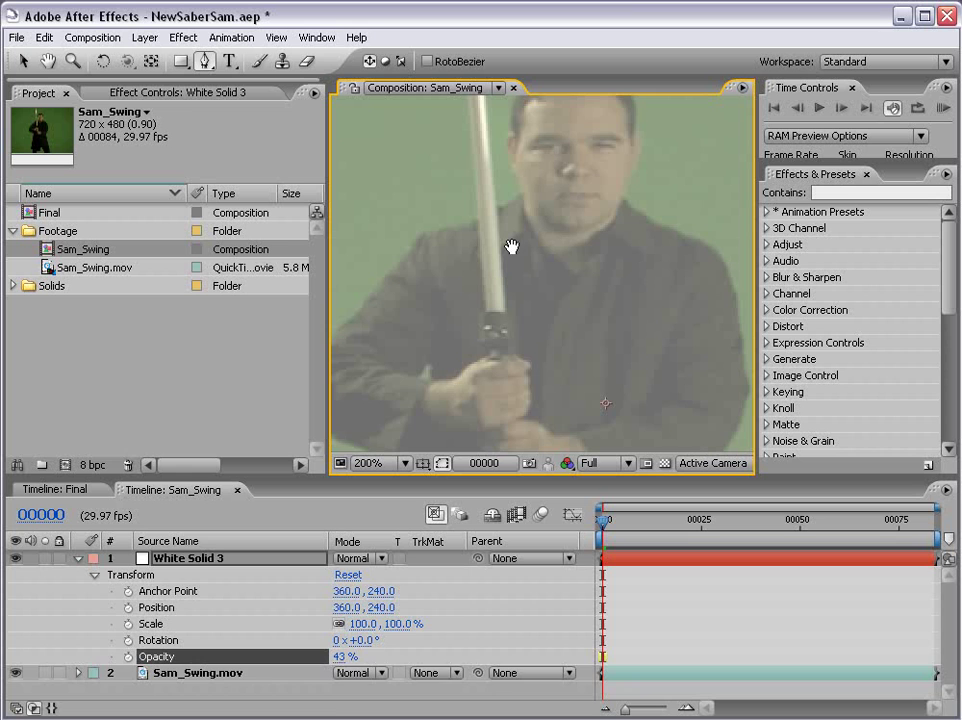
left_click(505, 313)
left_click(485, 311)
scroll(488, 316, "down", 1)
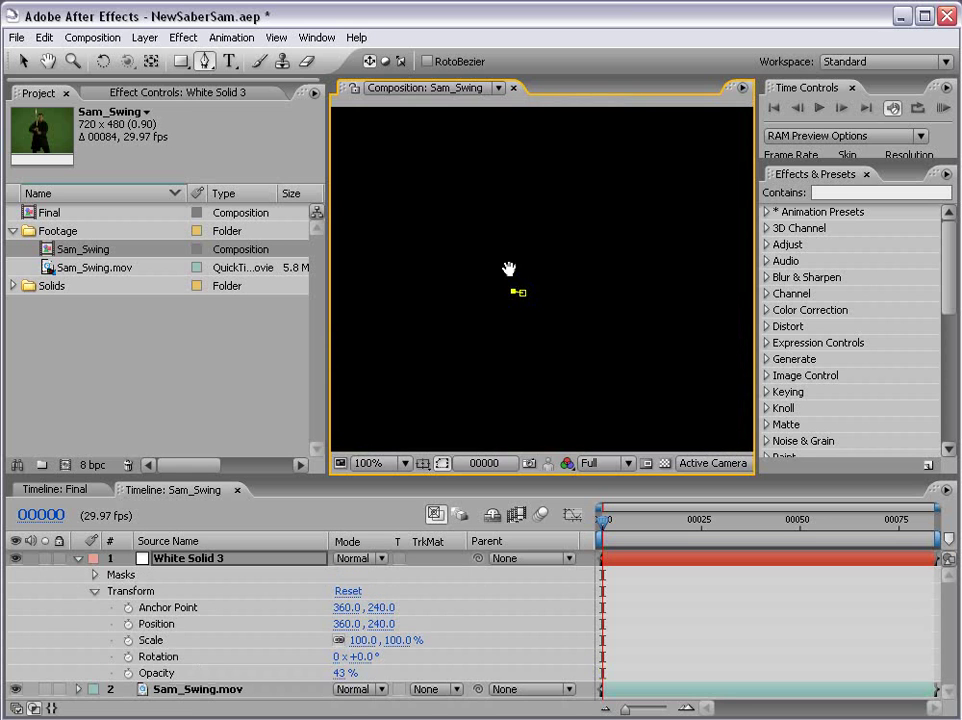
left_click(499, 185)
left_click(510, 183)
left_click(521, 376)
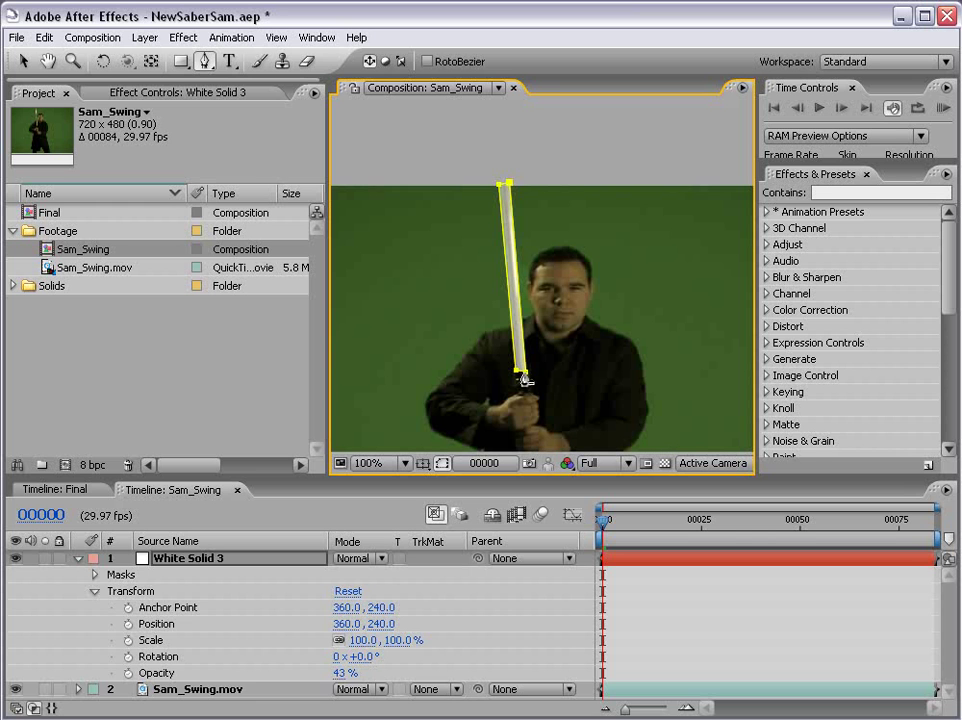
Reveal the solid's mask properties and set a Mask Shape keyframe at frame 0
scroll(590, 383, "up", 1)
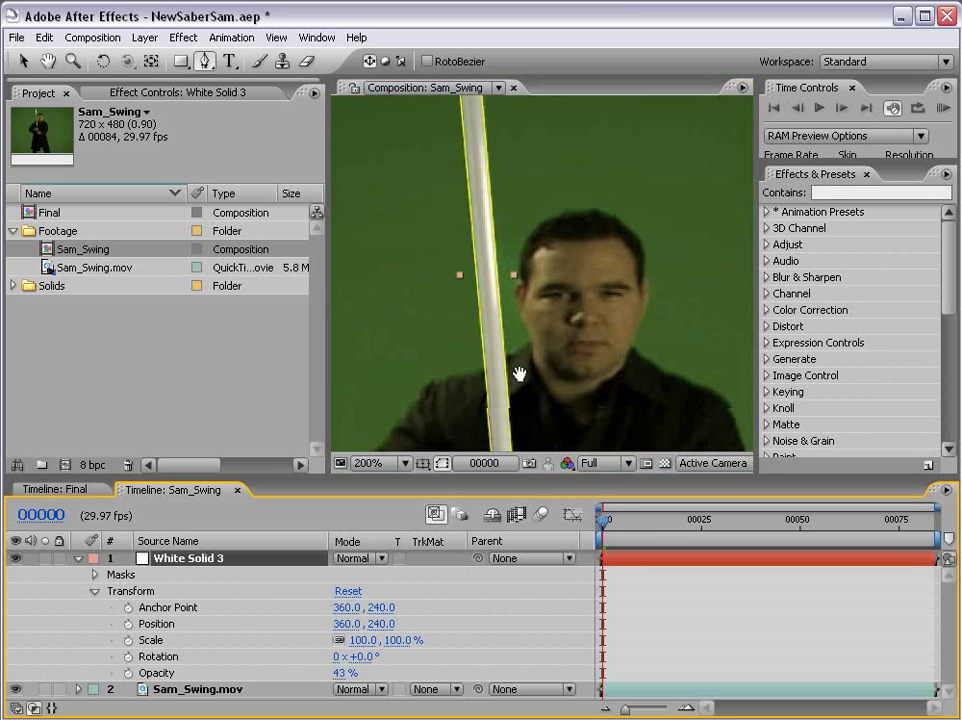
left_click(610, 583)
key("g")
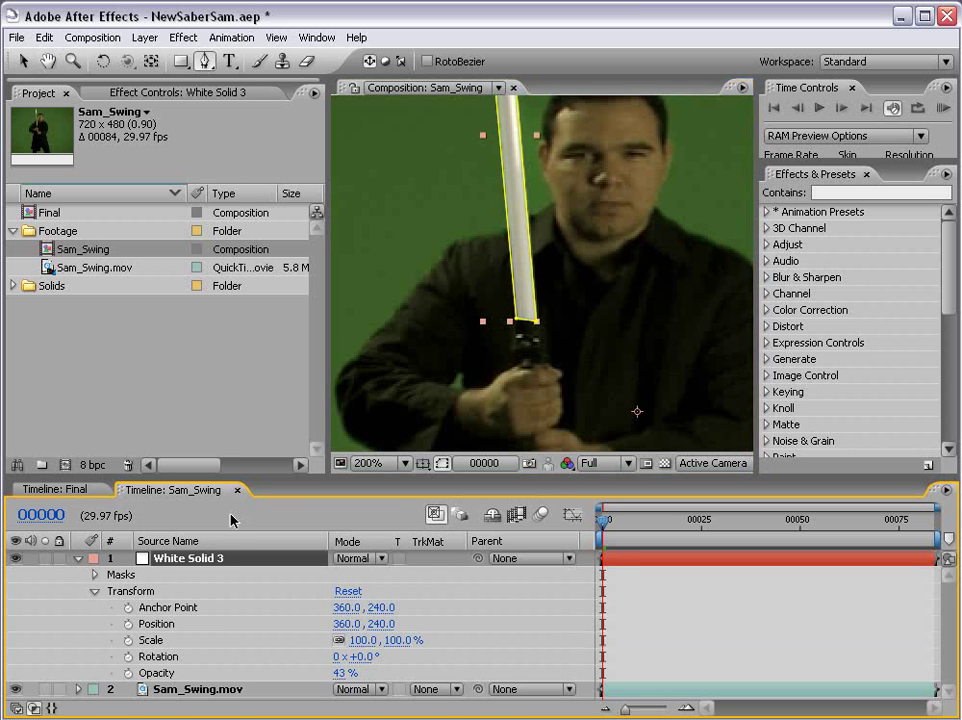
key("m")
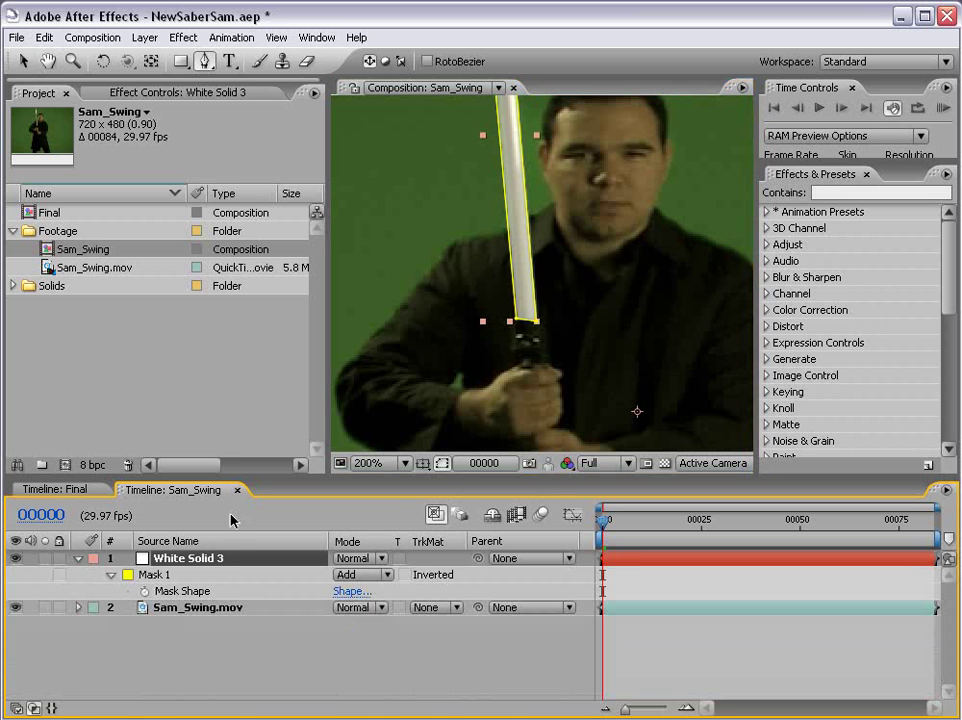
left_click(144, 592)
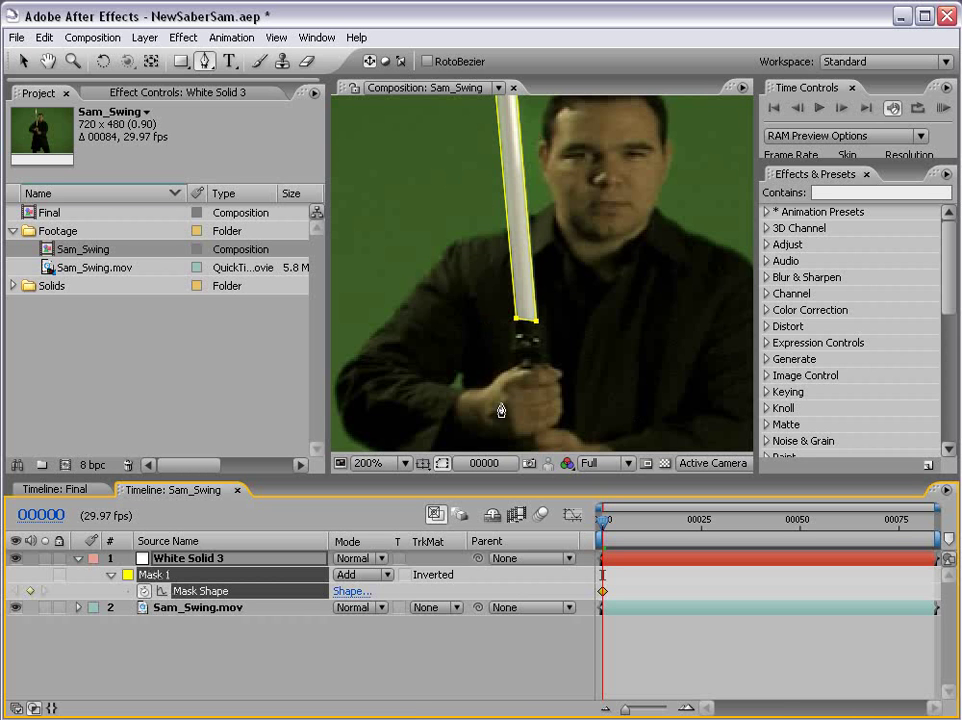
Advance to frame 1 and move the mask's corner points to match the blade's new position
key("Page_Down")
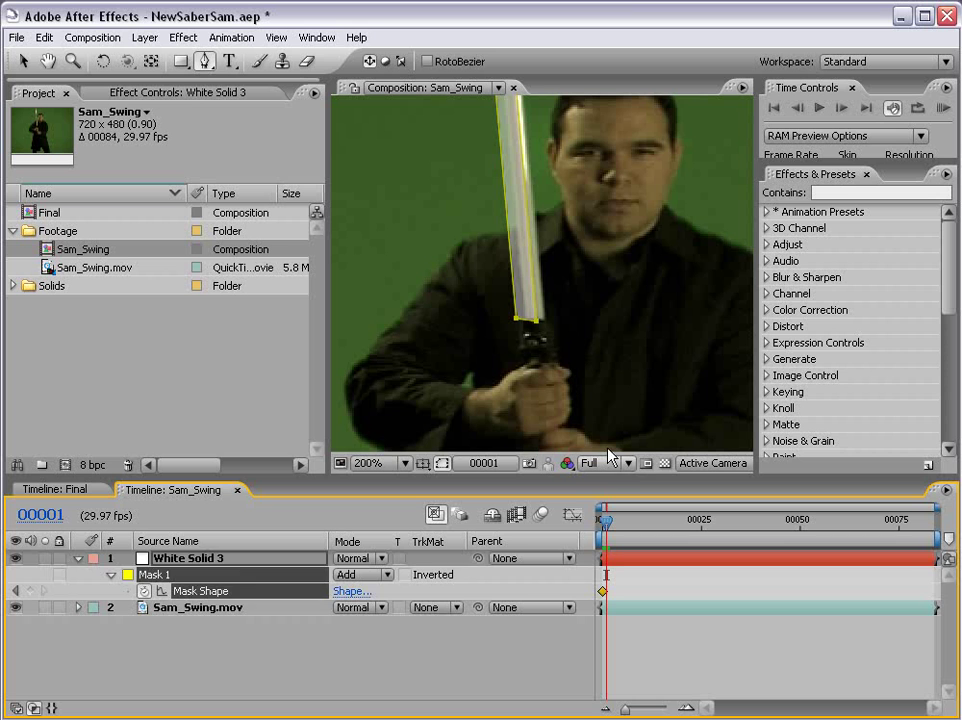
left_click(623, 566)
key("v")
left_click_drag(537, 326, 530, 323)
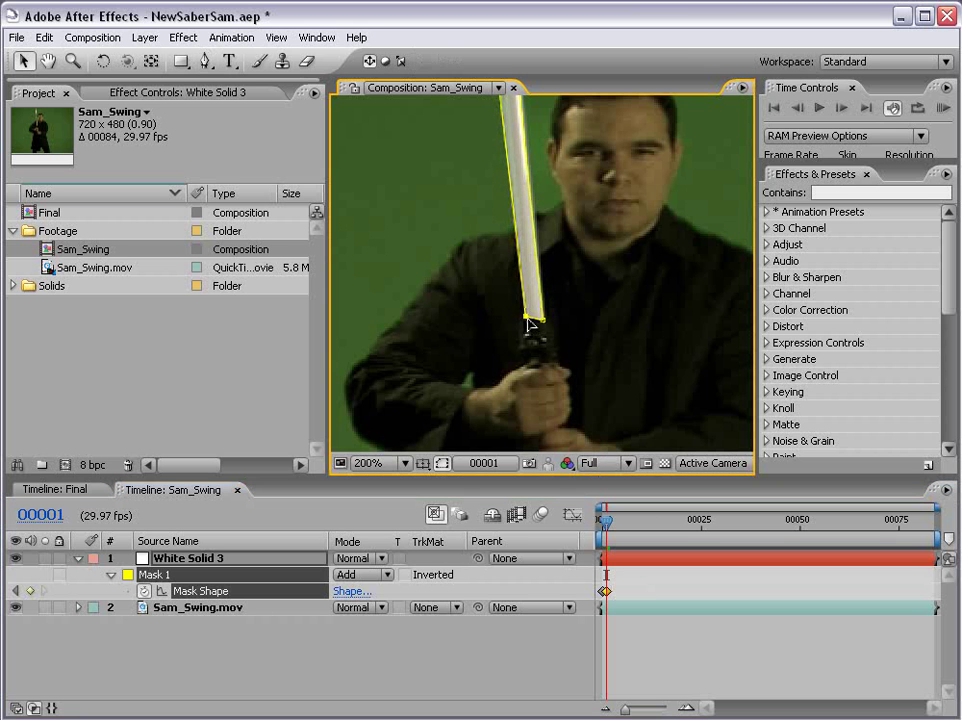
scroll(530, 323, "up", 6)
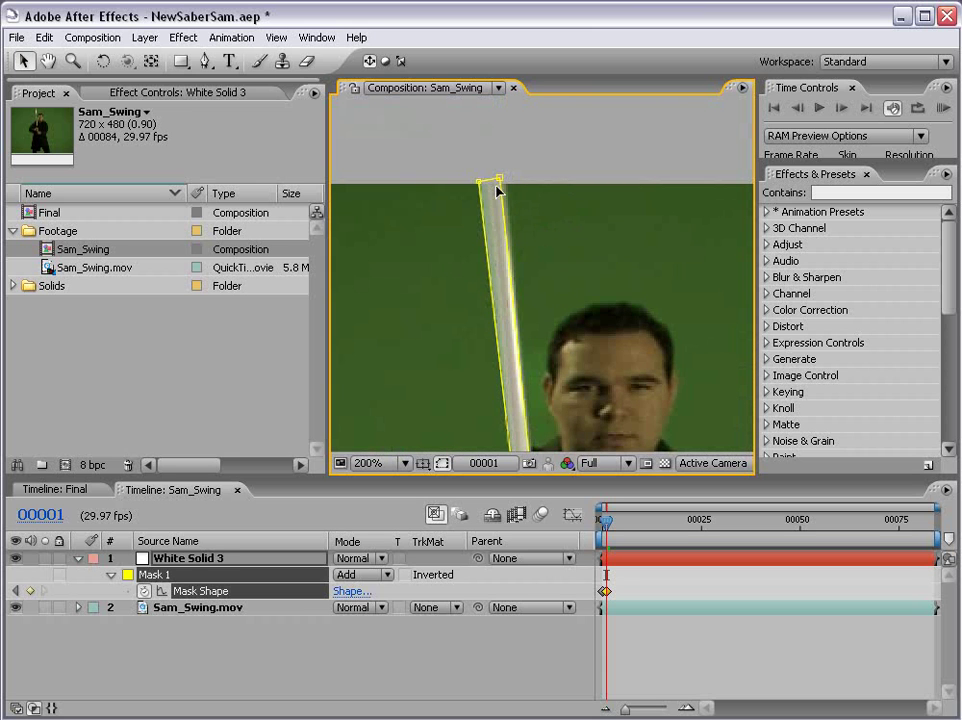
left_click_drag(499, 180, 489, 188)
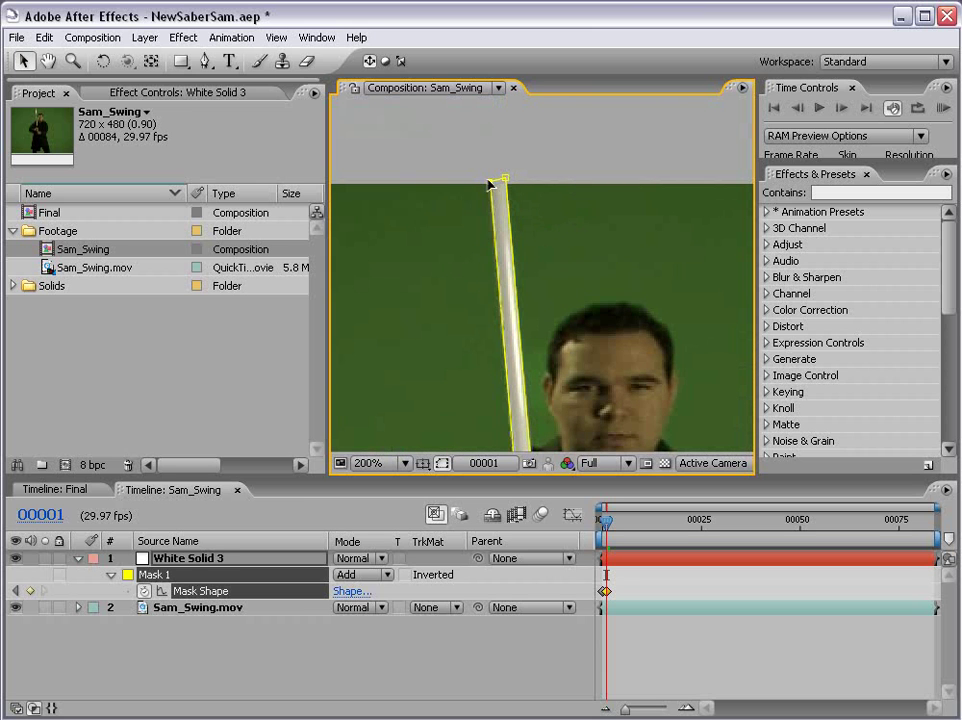
Advance to frame 3 and reshape the mask points to fit the shifted blade
key("Page_Down")
key("Page_Down")
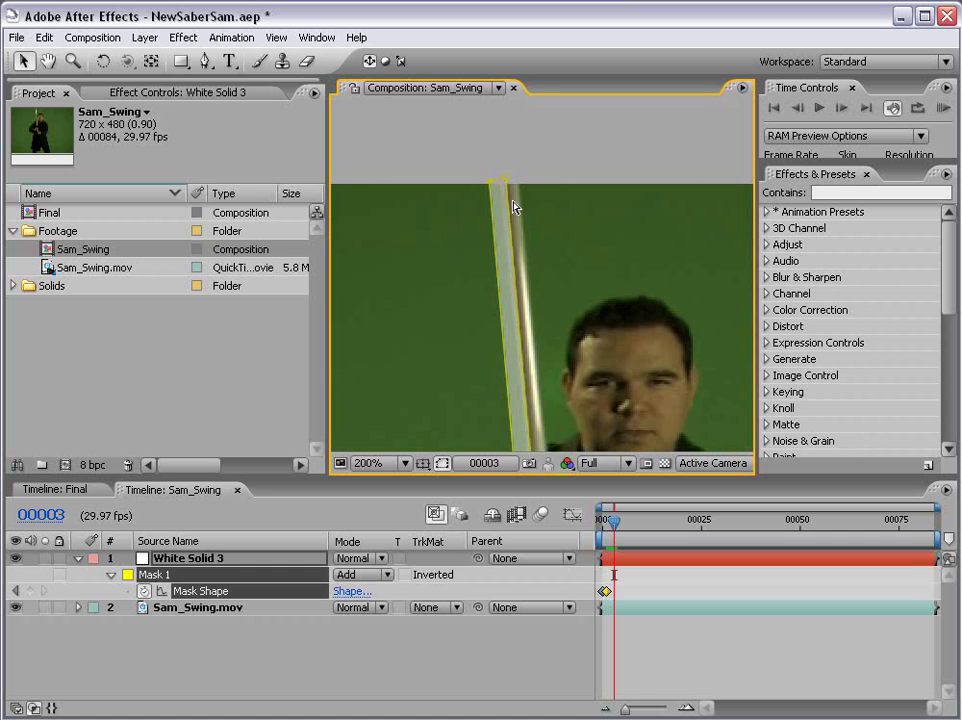
left_click_drag(509, 181, 517, 180)
scroll(511, 301, "down", 5)
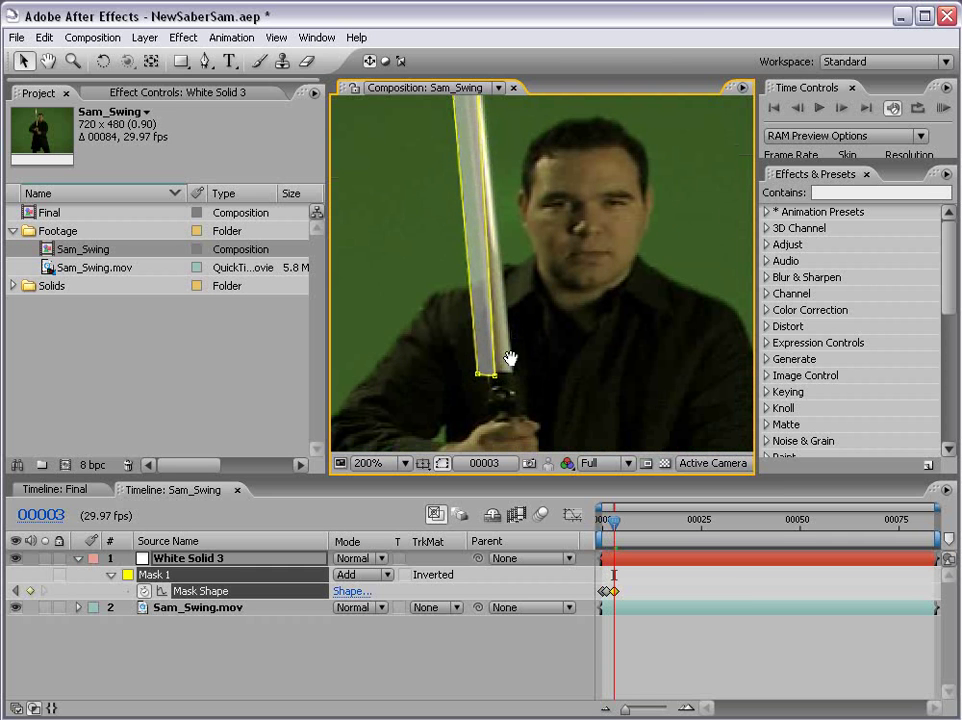
left_click_drag(493, 376, 511, 372)
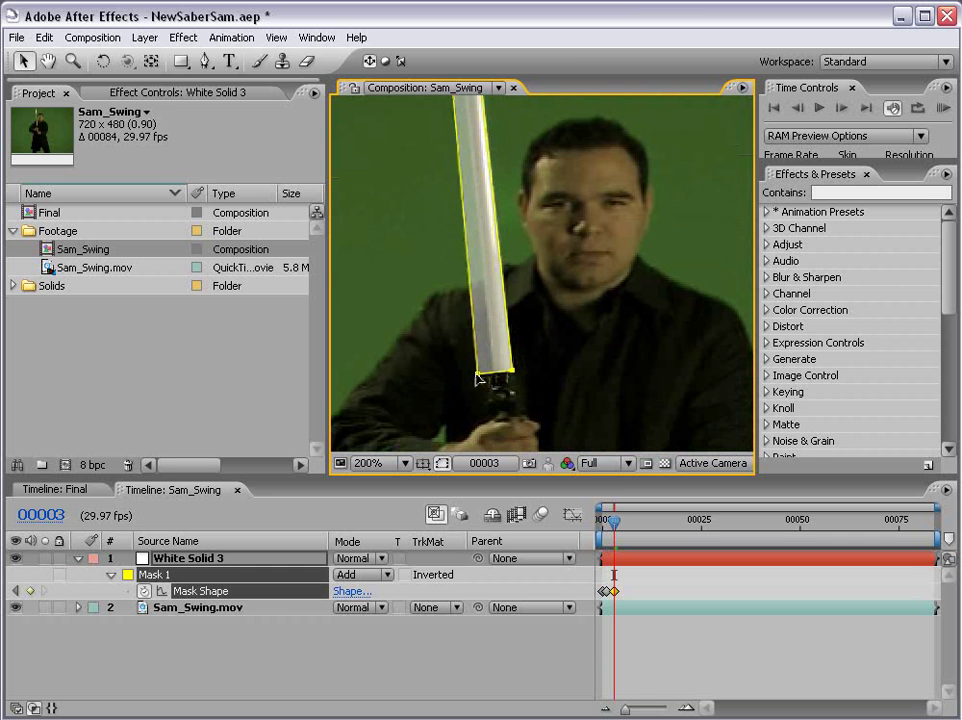
scroll(495, 370, "up", 5)
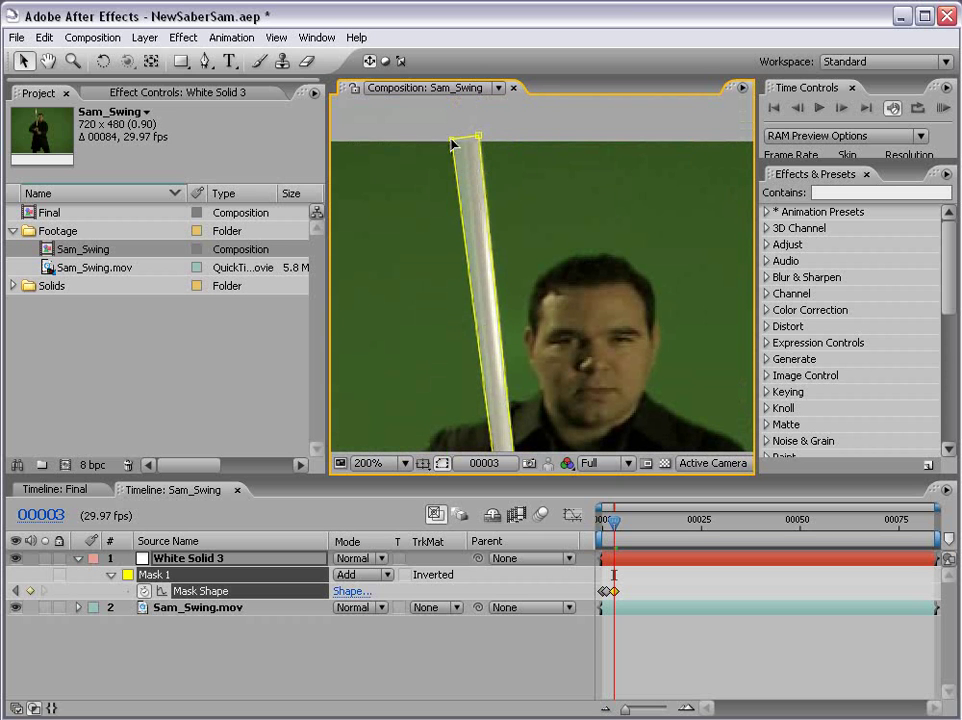
Set the white solid's opacity to 100% and step back to frame 2 to check the masked blade
left_click(668, 668)
key("comma")
key("h")
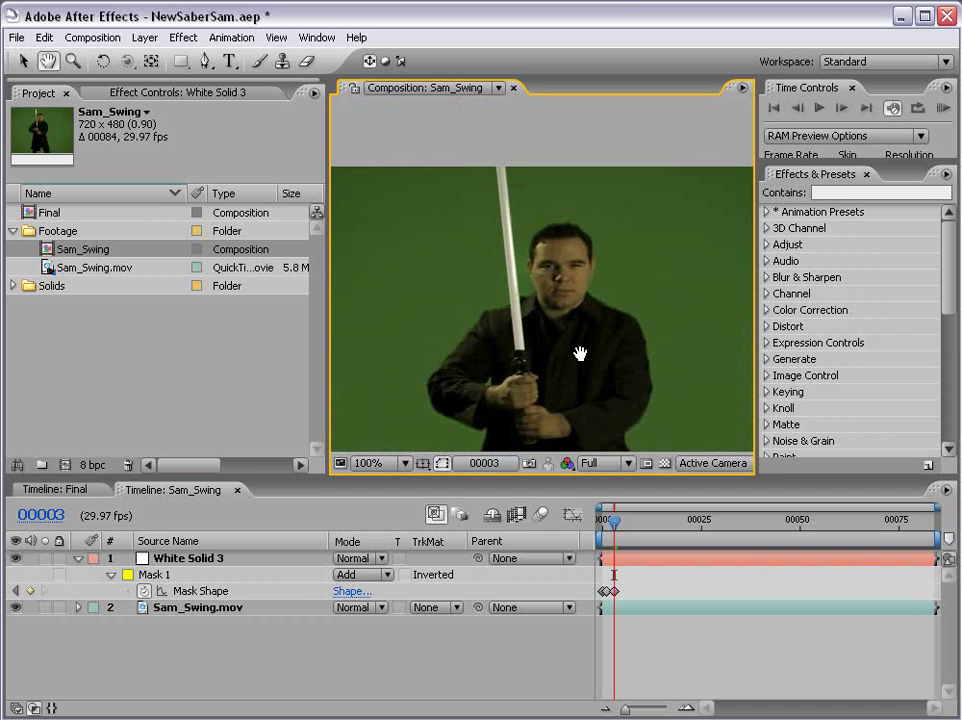
key("v")
left_click(625, 562)
key("t")
left_click(338, 576)
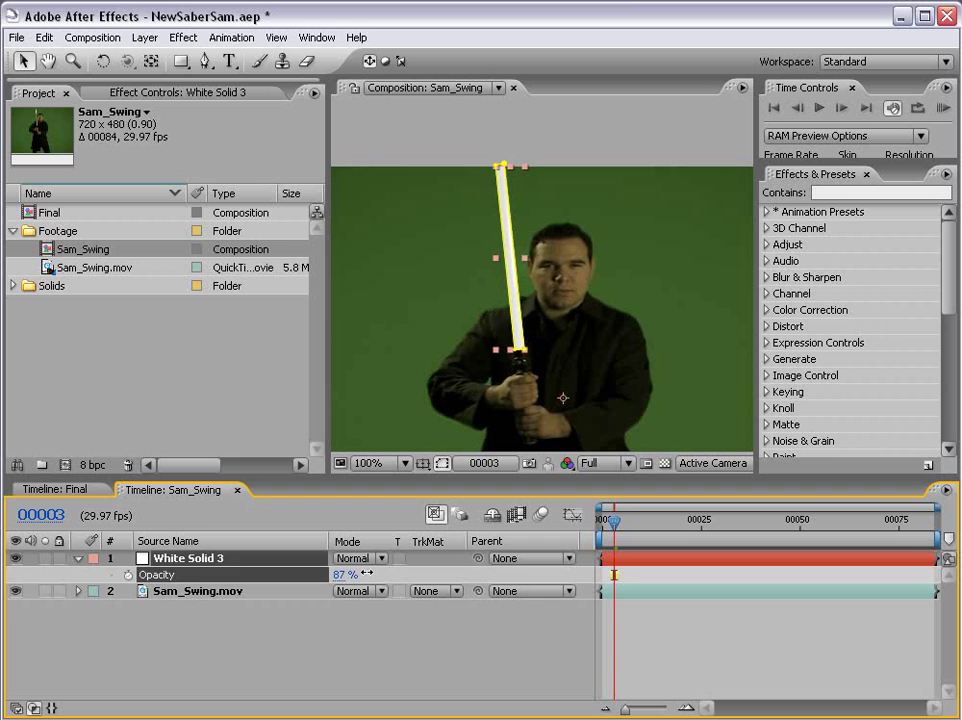
left_click(665, 661)
key("Page_Up")
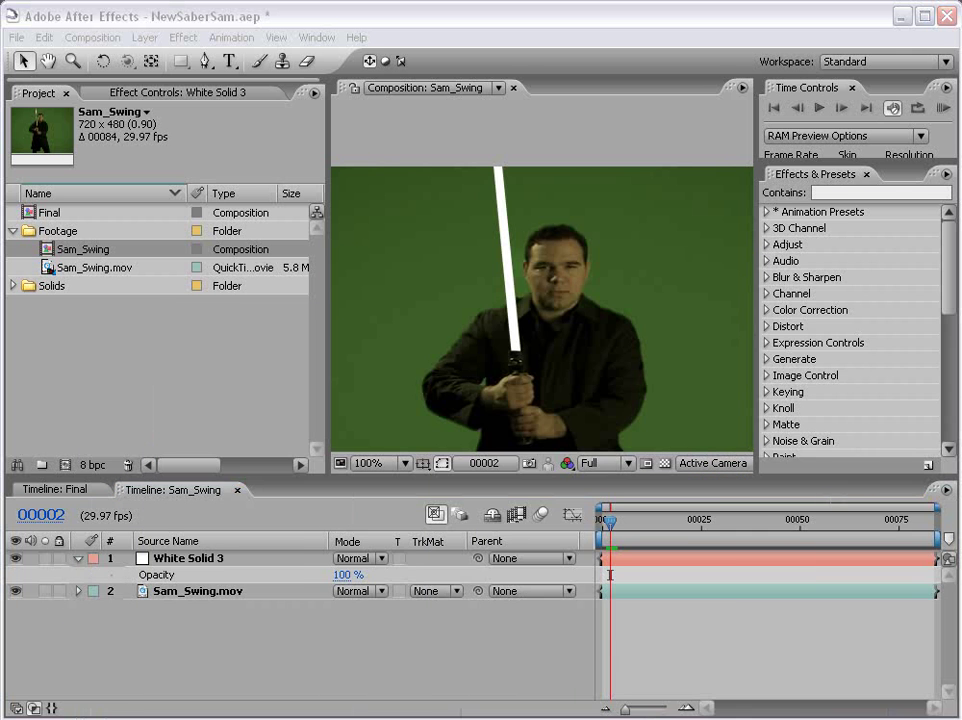
Delete the masked white solid from the Sam_Swing composition
left_click(805, 630)
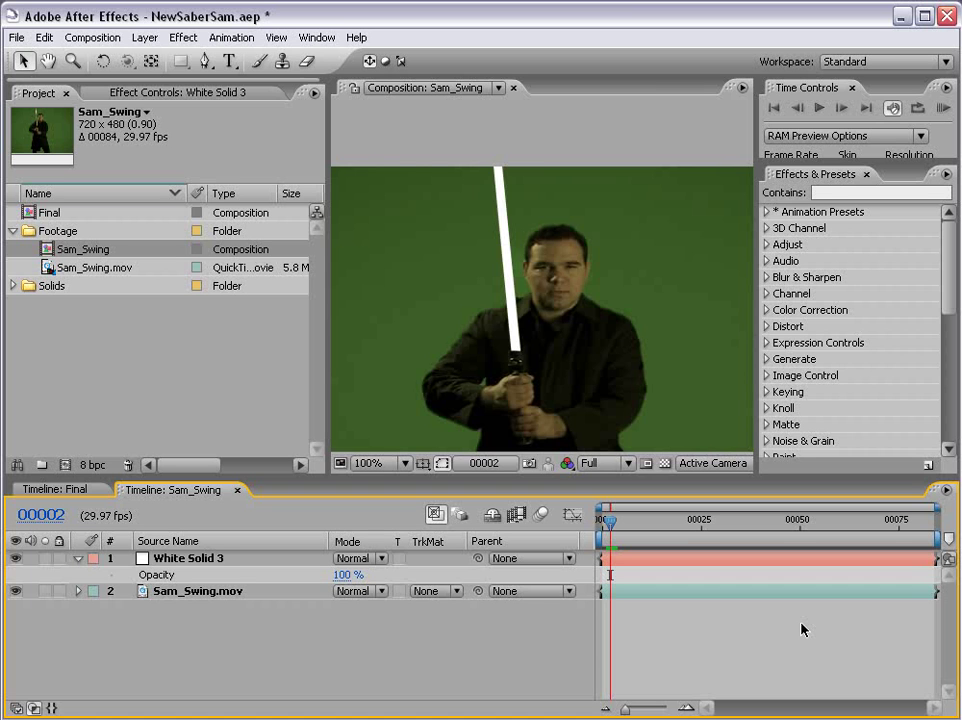
left_click(189, 560)
key("Delete")
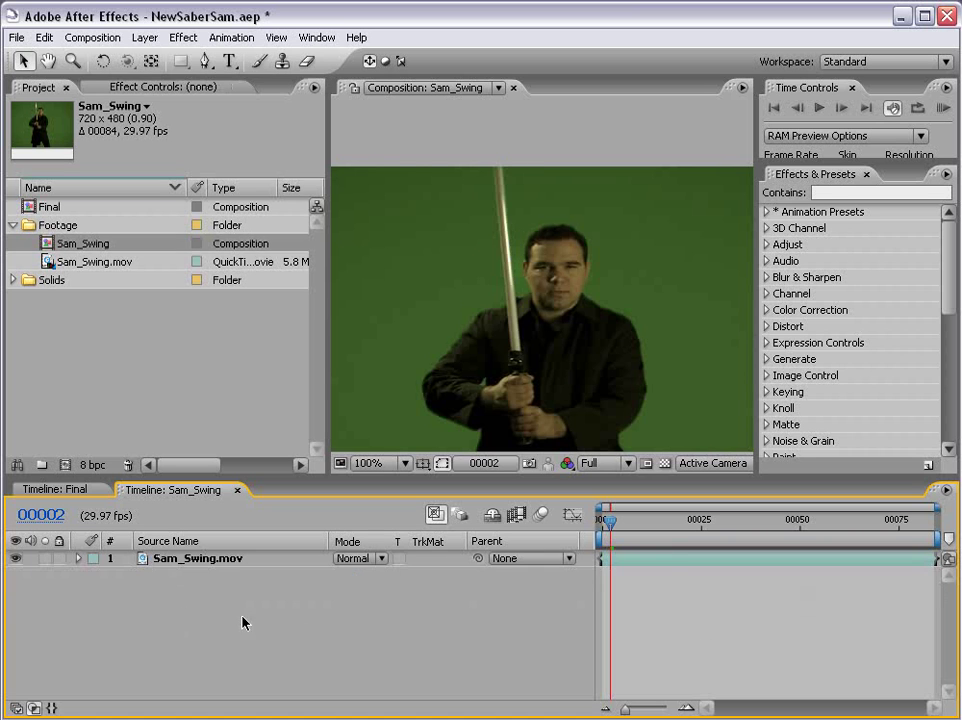
key("h")
scroll(520, 295, "down", 2)
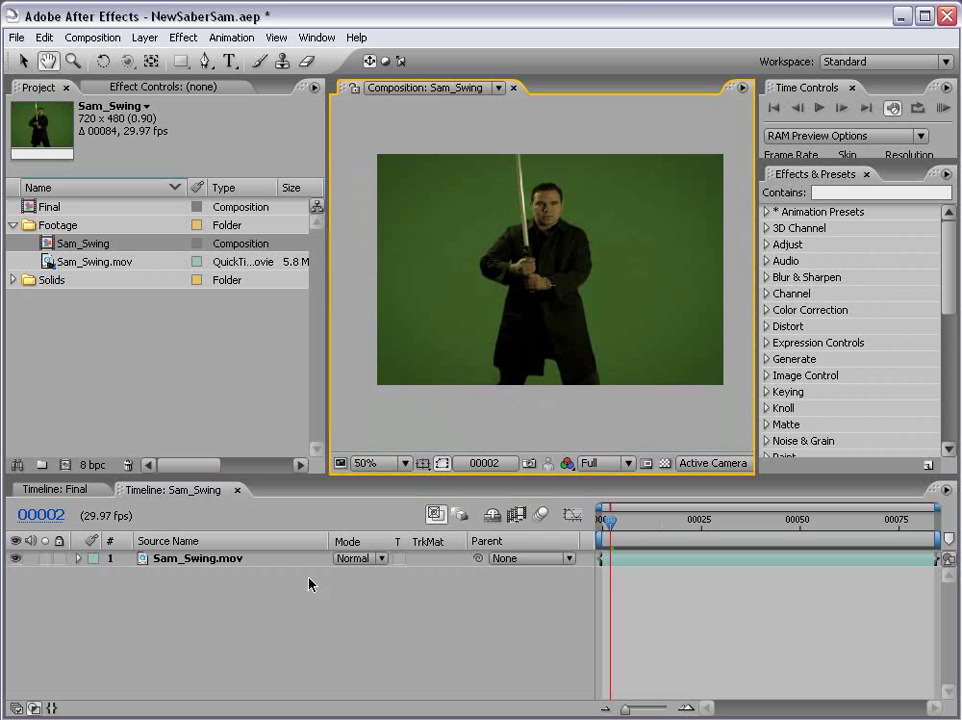
left_click(678, 616)
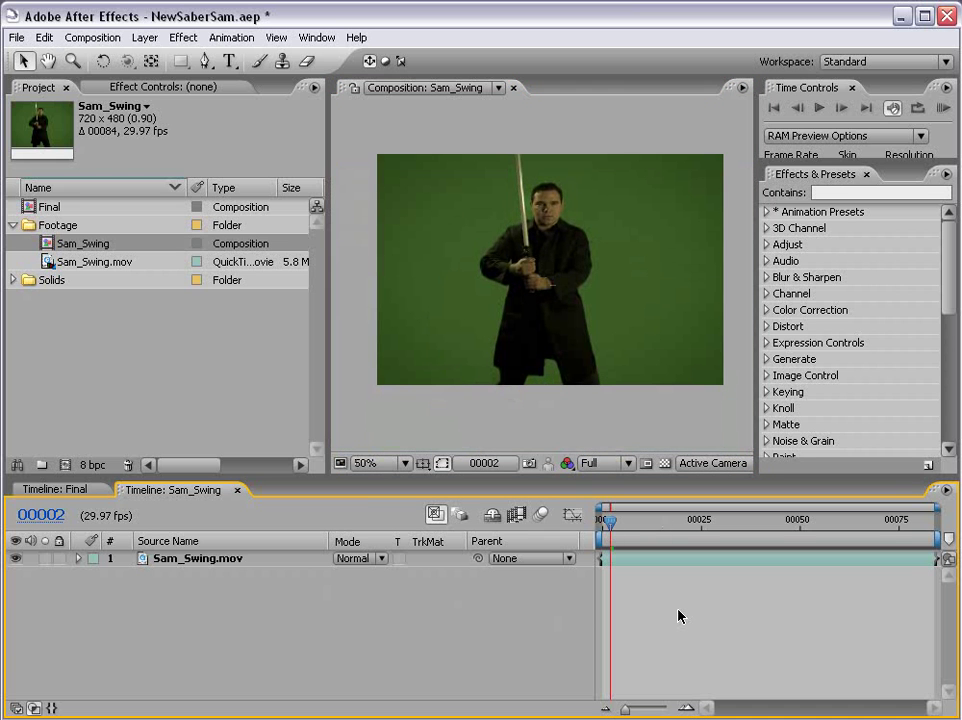
Create a white solid named Saber, sized to match the 720 x 480 composition
left_click(145, 37)
mouse_move(145, 58)
left_click(400, 74)
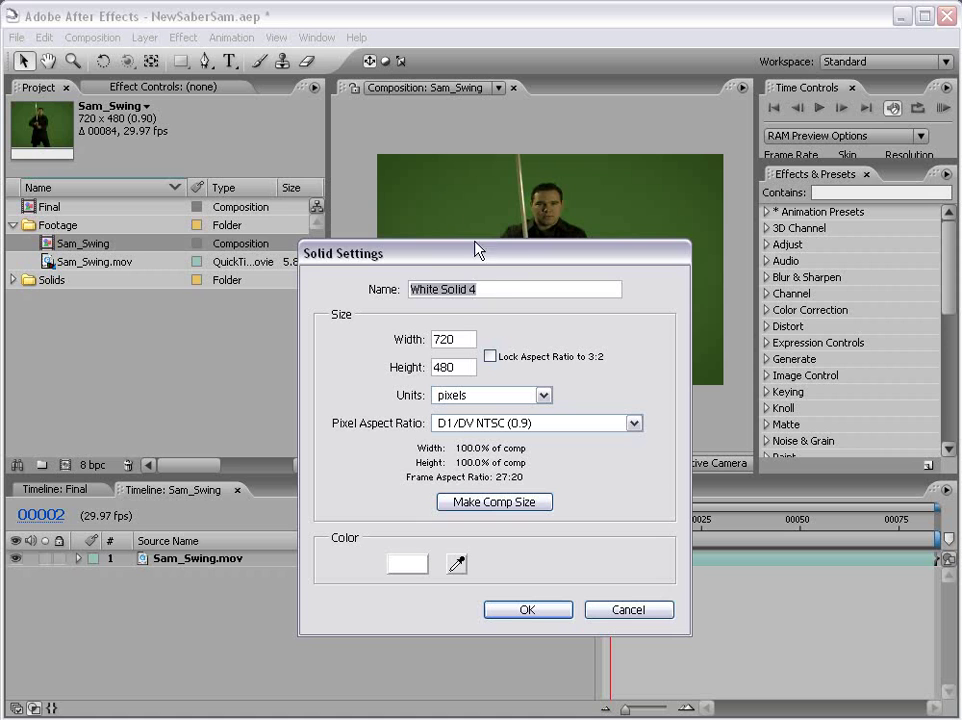
type("Saber")
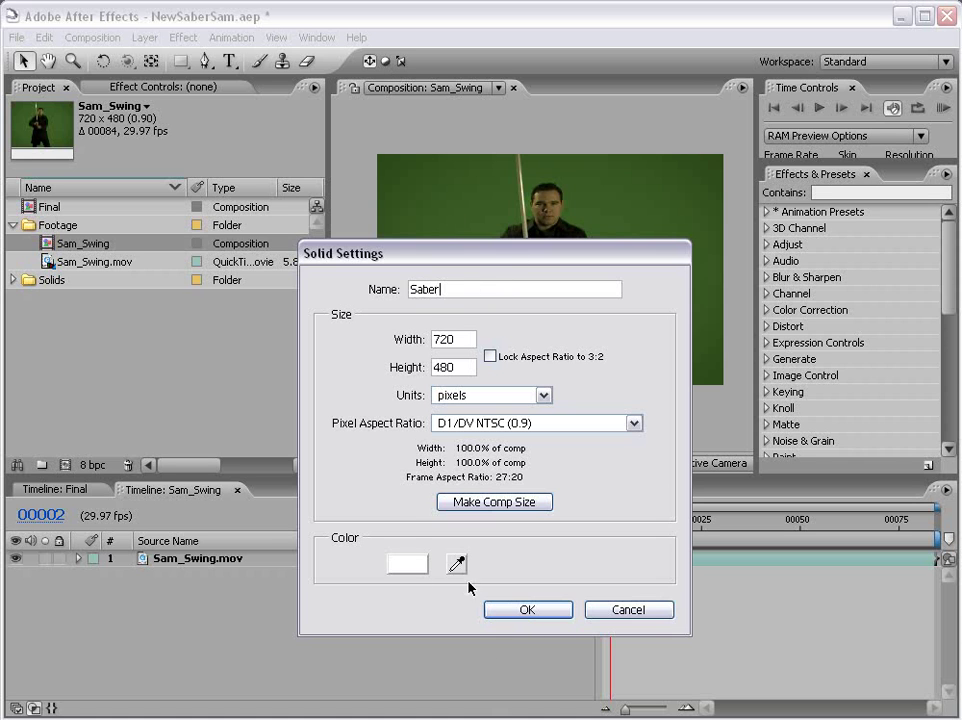
left_click(492, 514)
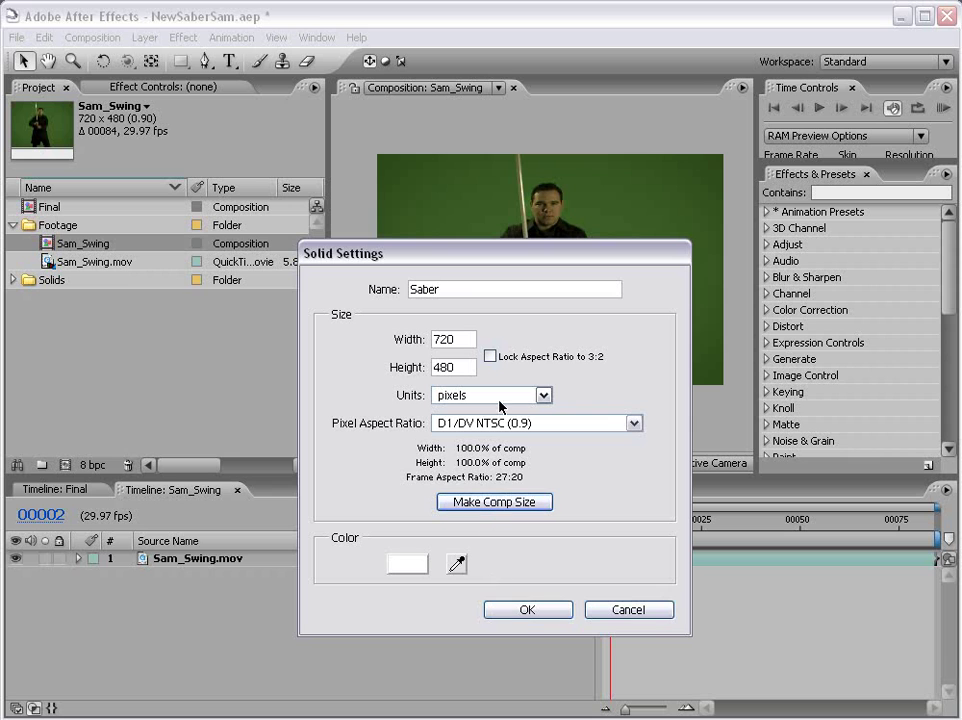
left_click(527, 610)
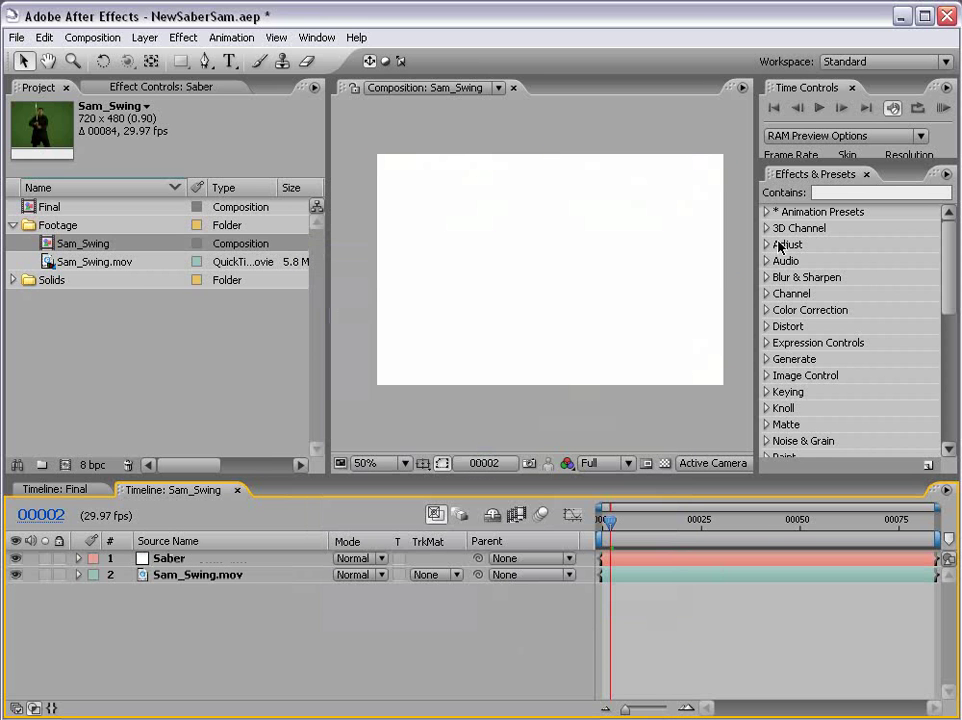
Apply the Light_Saber animation preset from the AndrewKramer VFX folder to the Saber layer
left_click(766, 213)
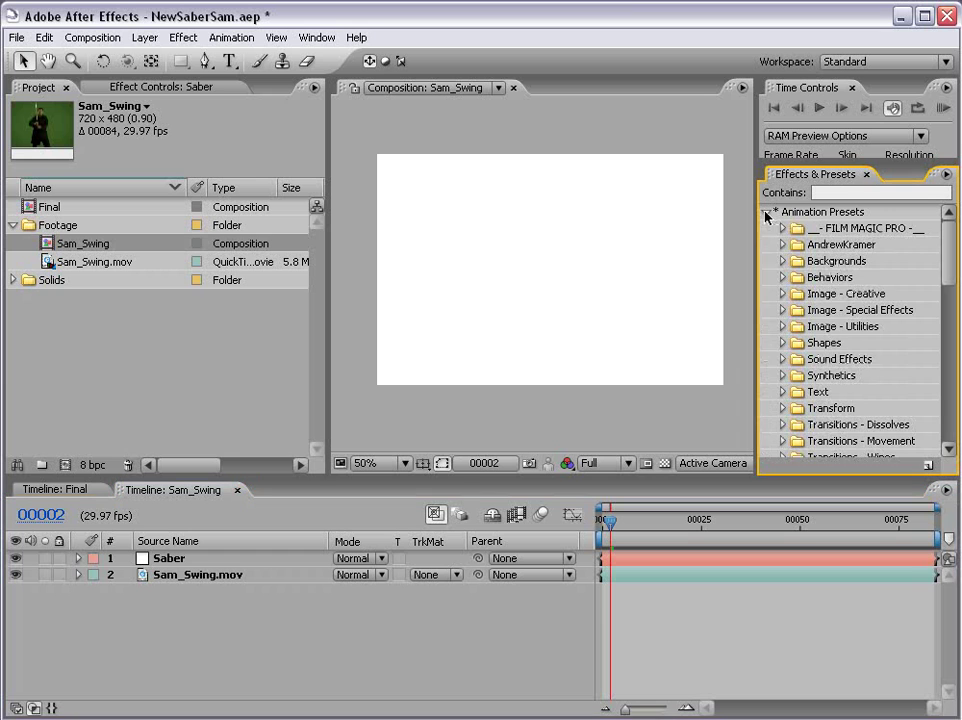
left_click(783, 245)
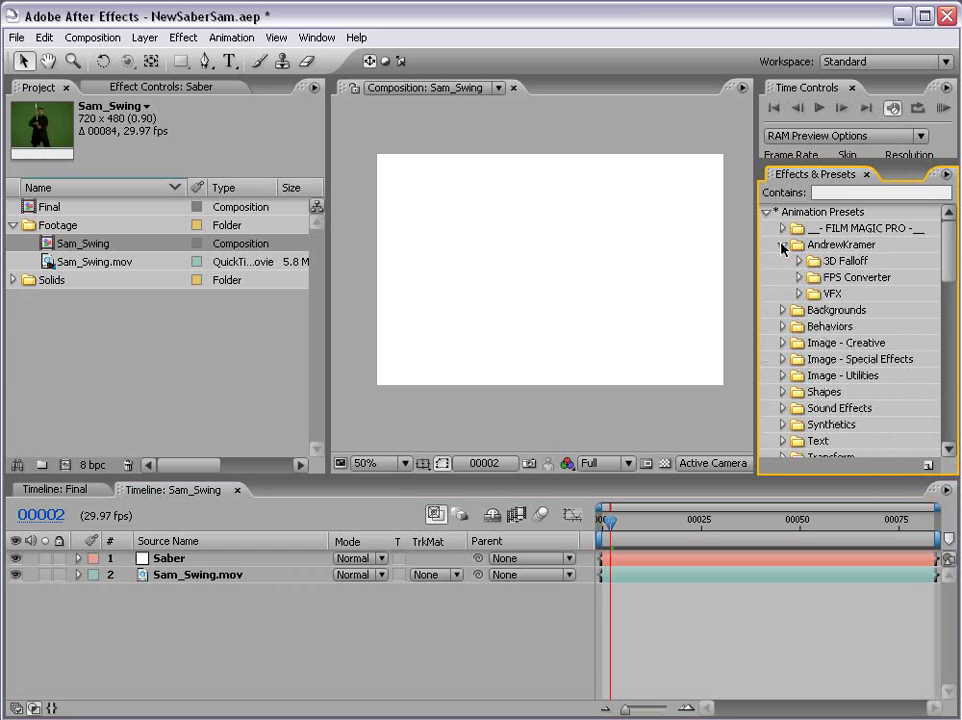
left_click(799, 294)
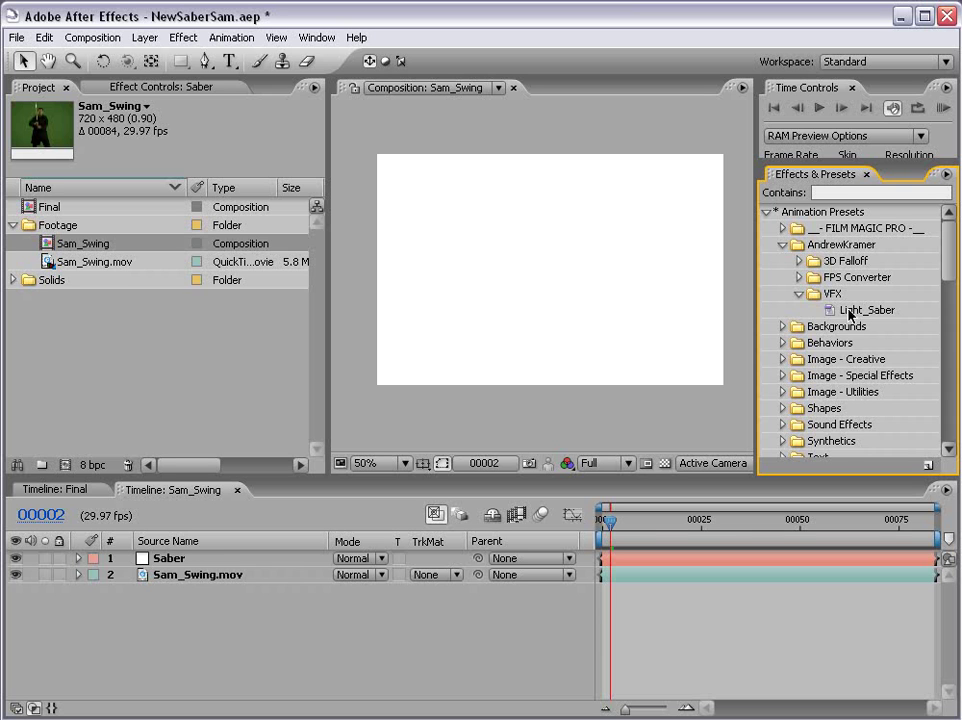
left_click_drag(848, 313, 444, 307)
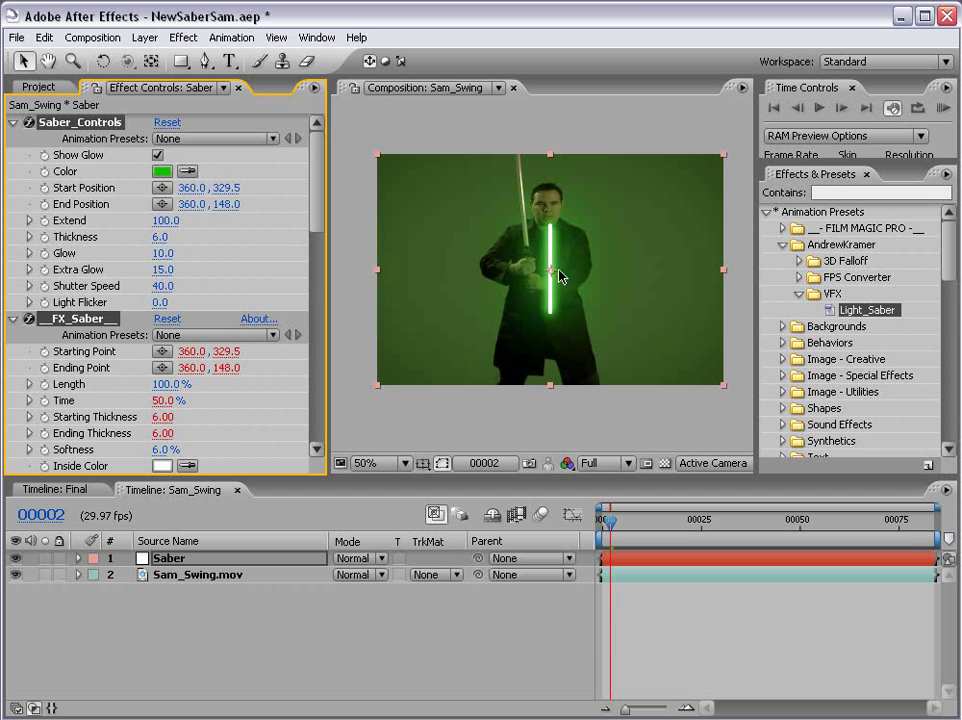
left_click(557, 427)
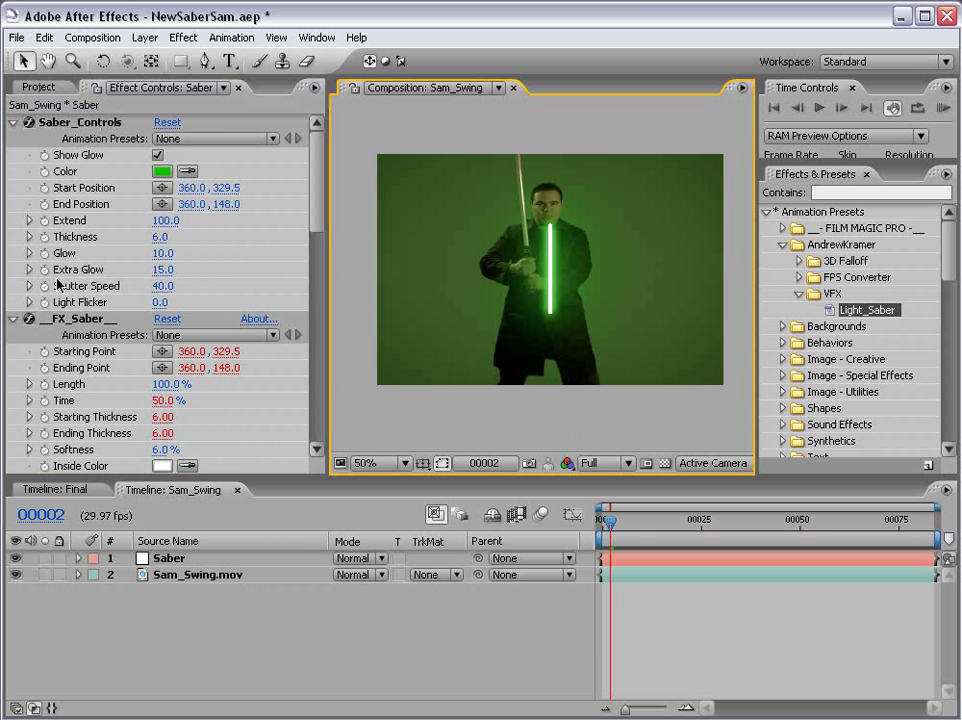
Collapse the __FX_Saber__, __FX_Glow__, __FX_Extra_Glow__ and __FX_Draft_Color__ effects so only the Saber_Controls settings stay expanded
left_click(13, 318)
left_click(13, 335)
left_click(14, 352)
left_click(14, 367)
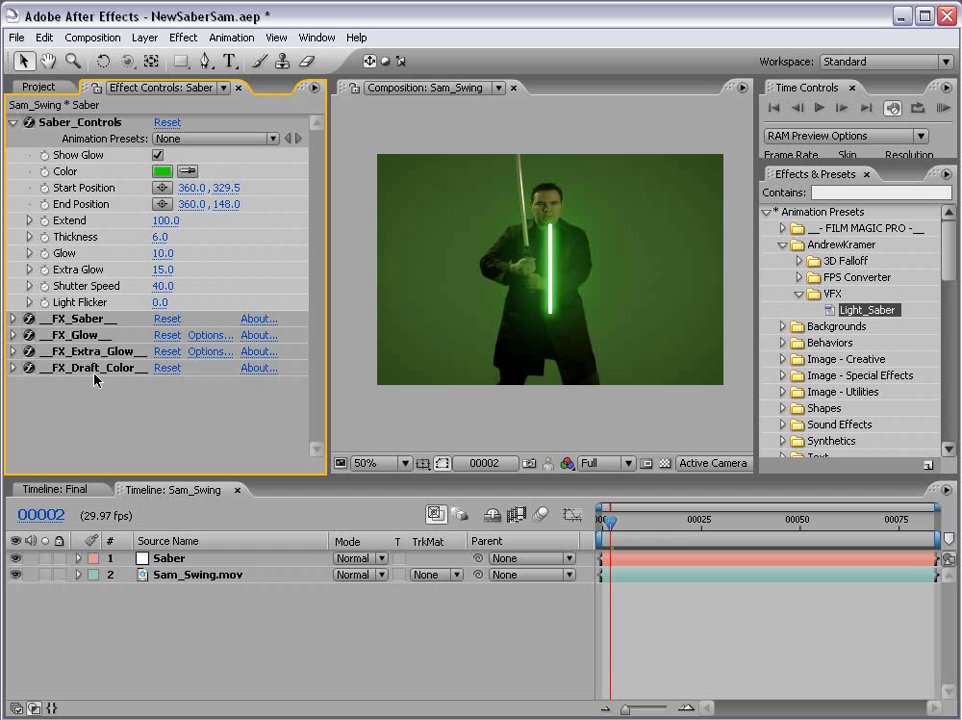
Turn off Show Glow in Saber_Controls and bring the prop sword and the saber's control points into view
left_click(78, 122)
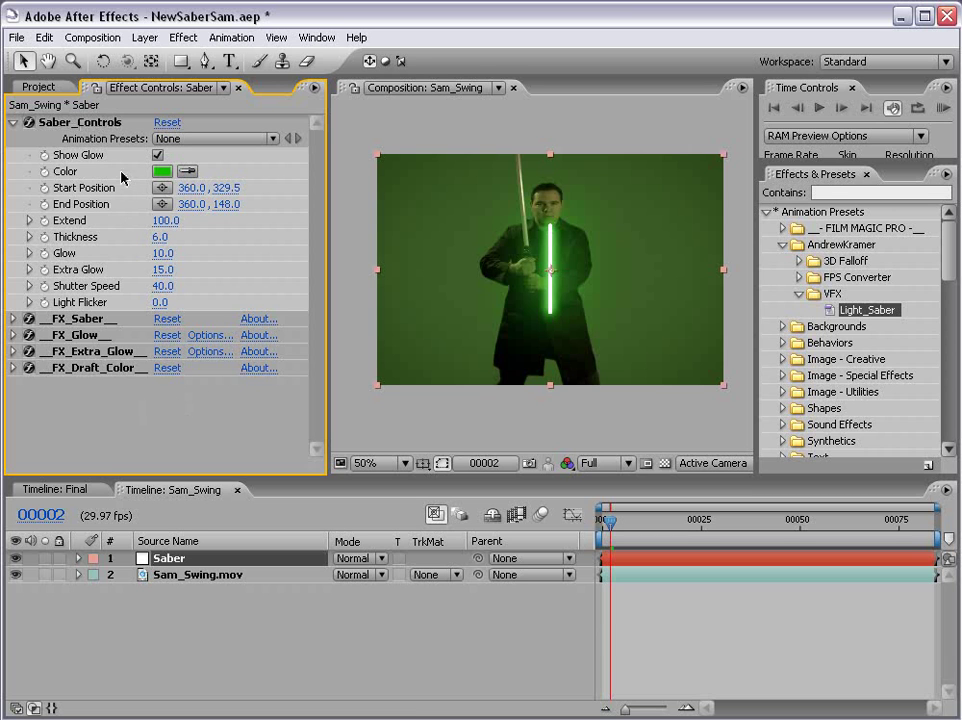
key("period")
left_click_drag(587, 297, 579, 282)
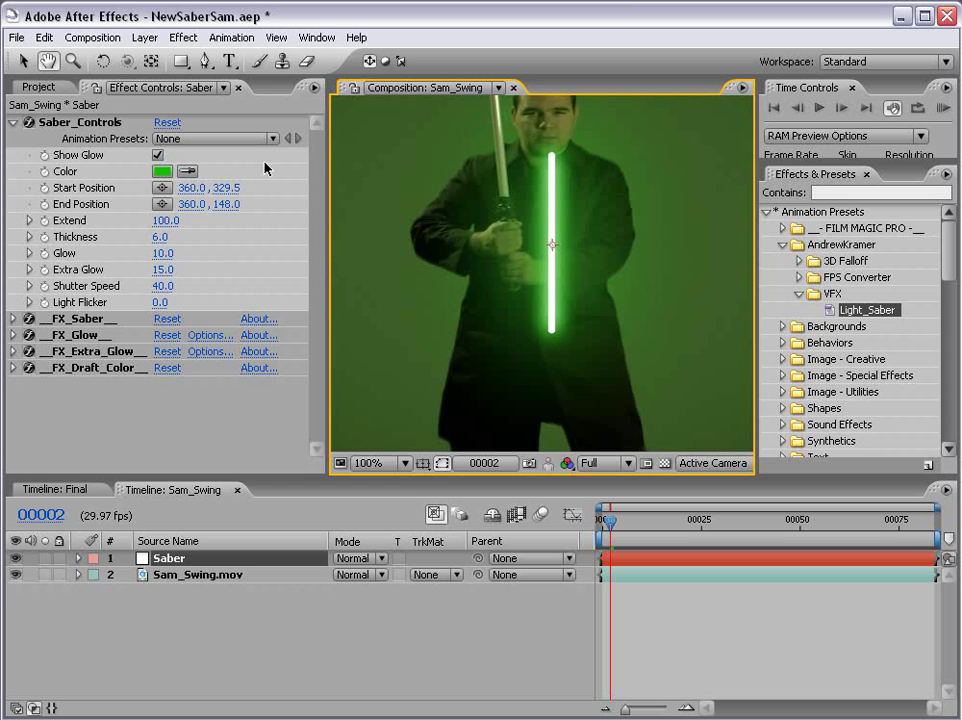
left_click(157, 155)
left_click_drag(599, 184, 520, 201)
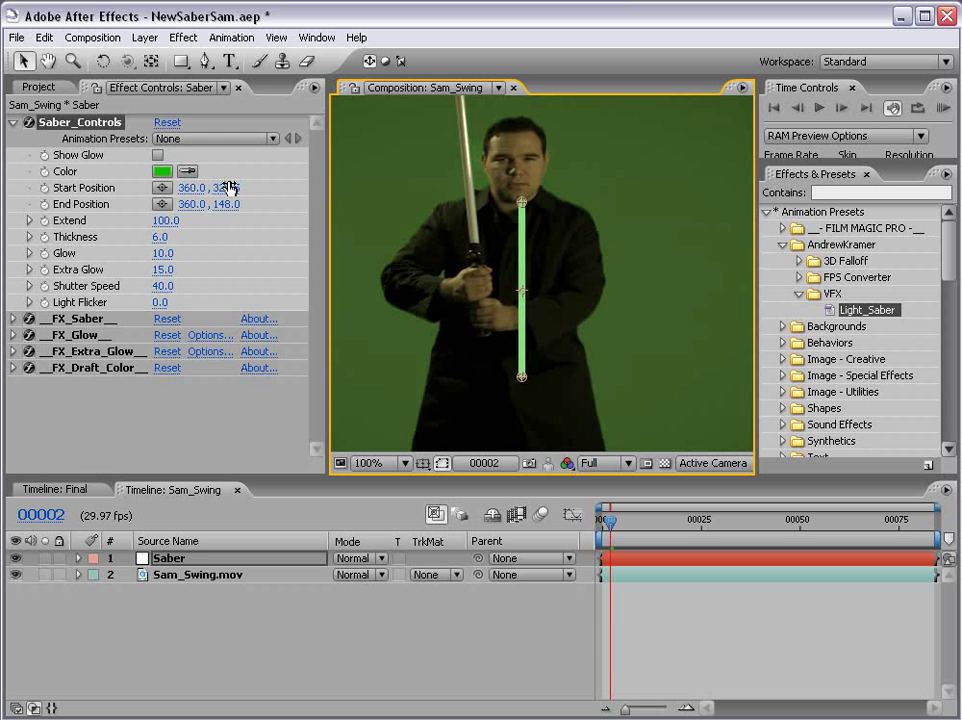
left_click_drag(484, 215, 492, 266)
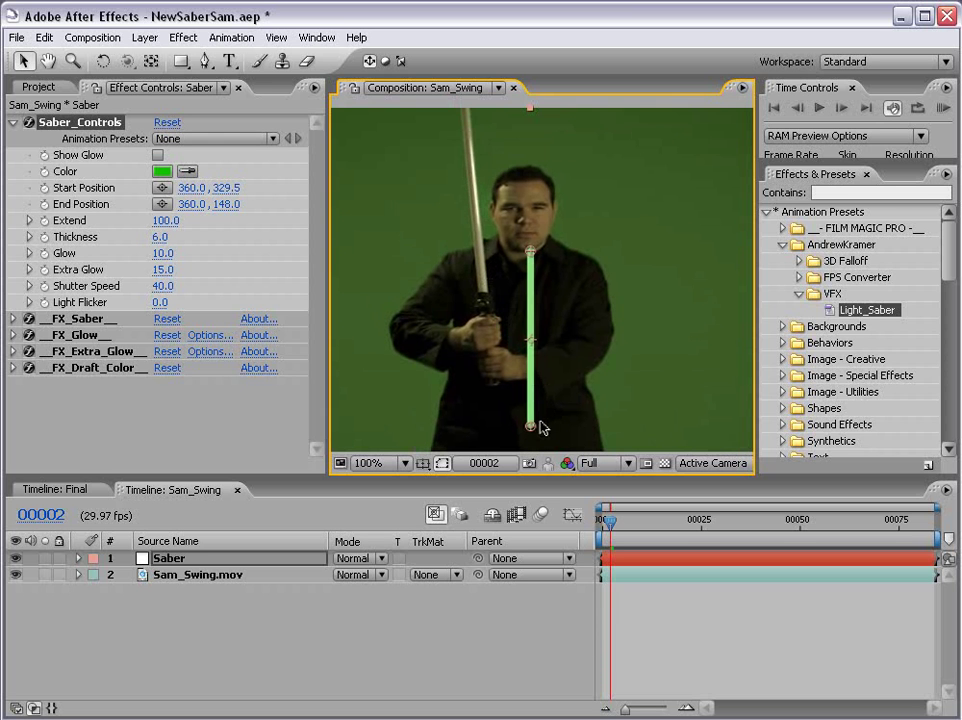
Place the saber's start point on the hilt at about 310.5, 187.5 and its end point beyond the frame at about 287, -57
left_click_drag(530, 425, 660, 301)
key("ctrl+z")
left_click_drag(535, 359, 543, 355)
left_click_drag(538, 424, 478, 178)
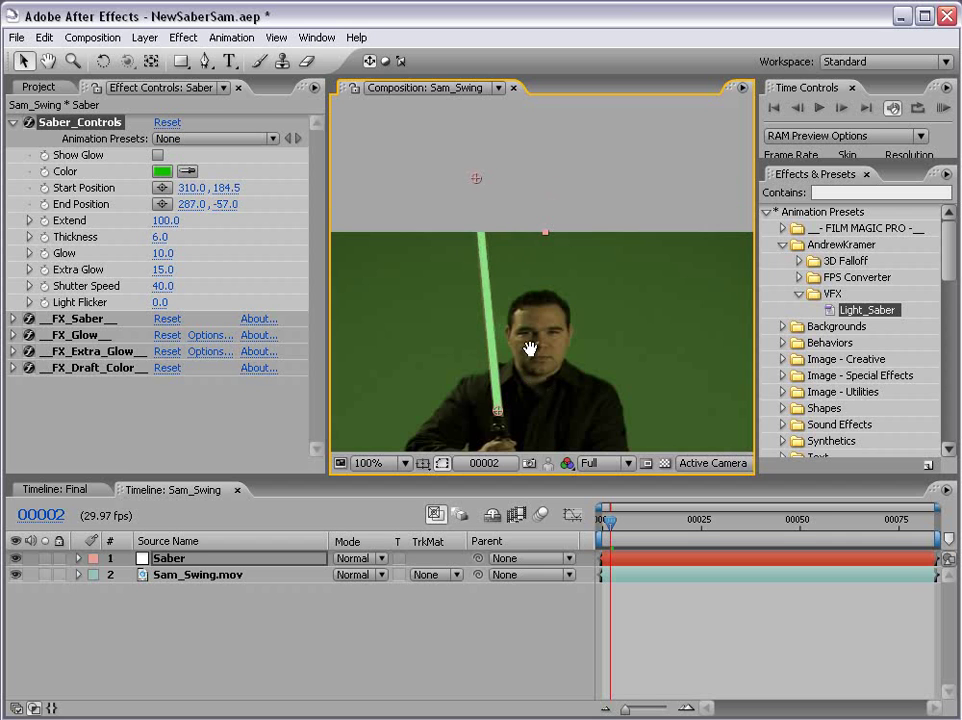
scroll(492, 223, "up", 1)
left_click_drag(494, 286, 494, 338)
left_click_drag(469, 289, 472, 291)
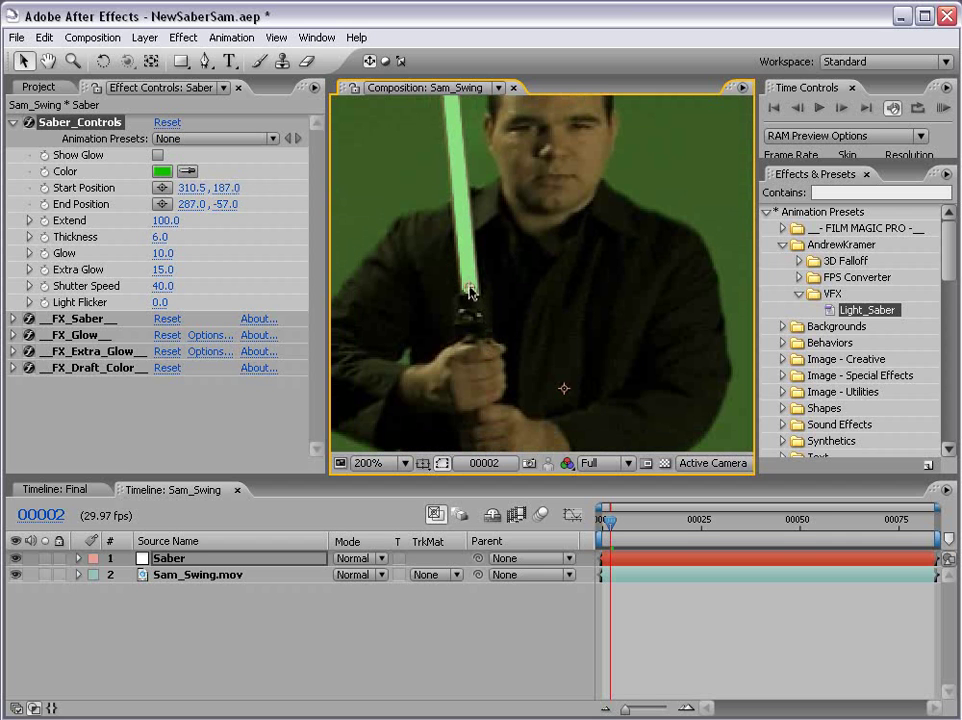
Preview the aligned blade with Show Glow on, then turn the glow off again
left_click(157, 156)
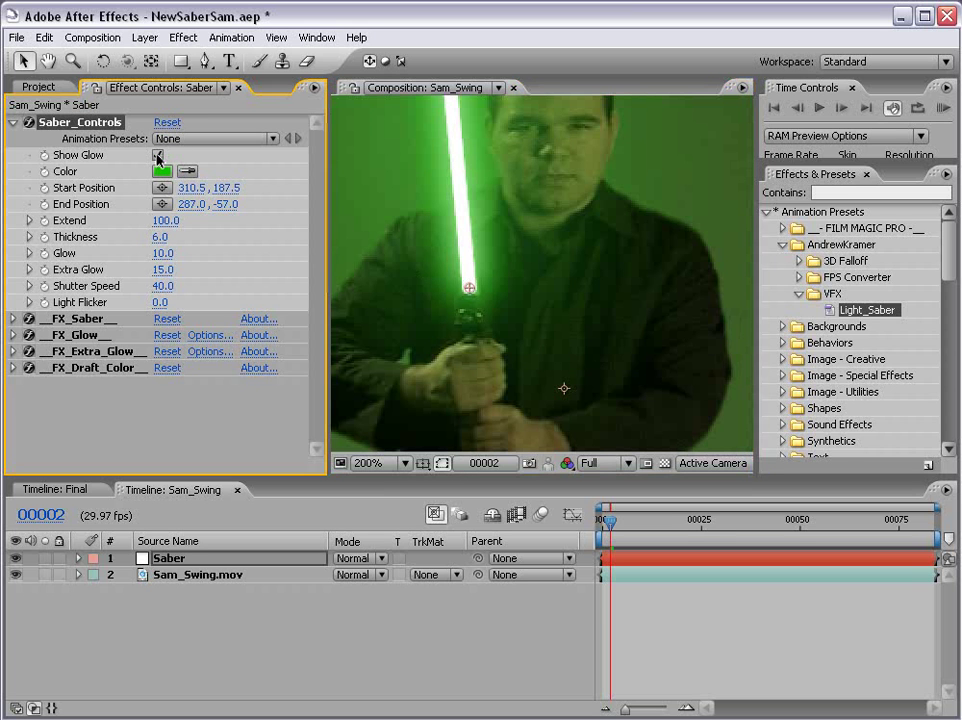
left_click(470, 289)
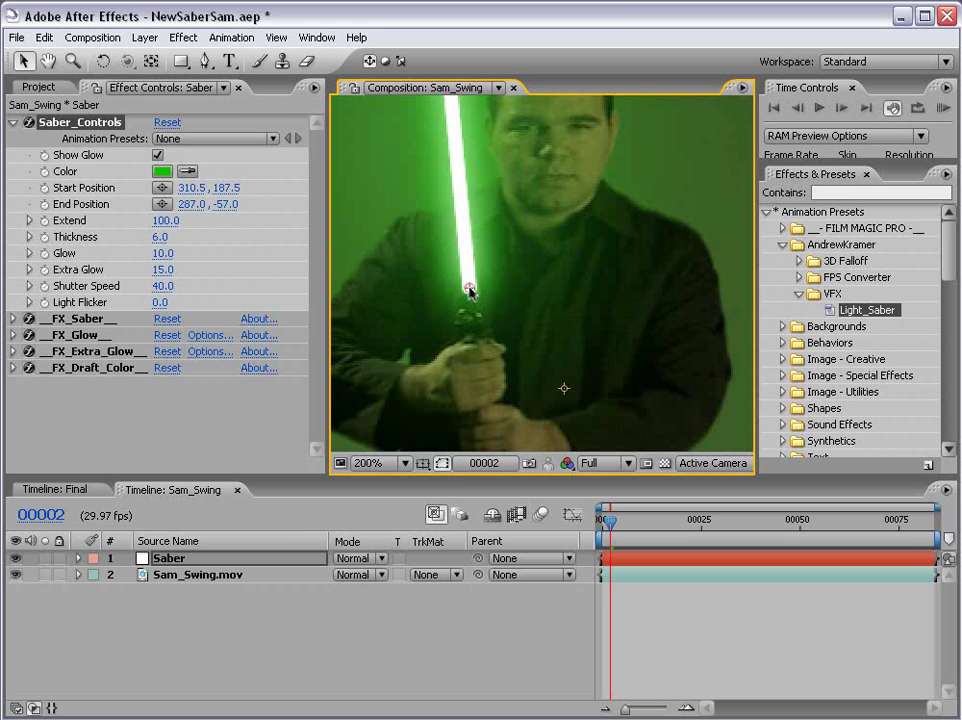
left_click(156, 155)
scroll(537, 303, "down", 1)
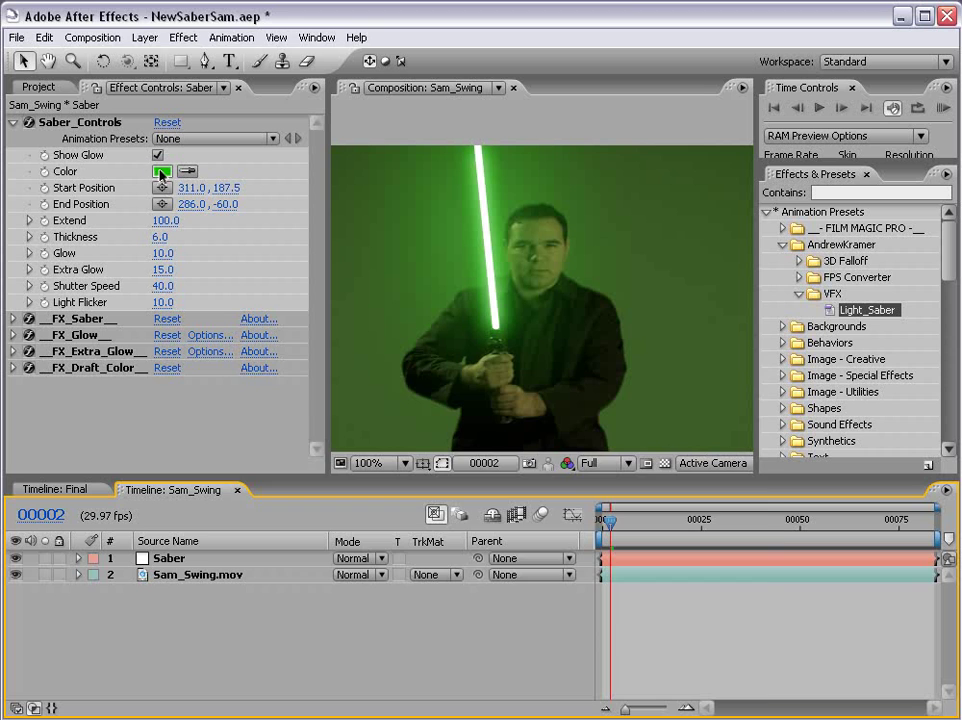
Try a light pink color for the saber's glow
left_click(161, 172)
left_click_drag(455, 338, 353, 362)
left_click(441, 437)
left_click(290, 397)
left_click(570, 389)
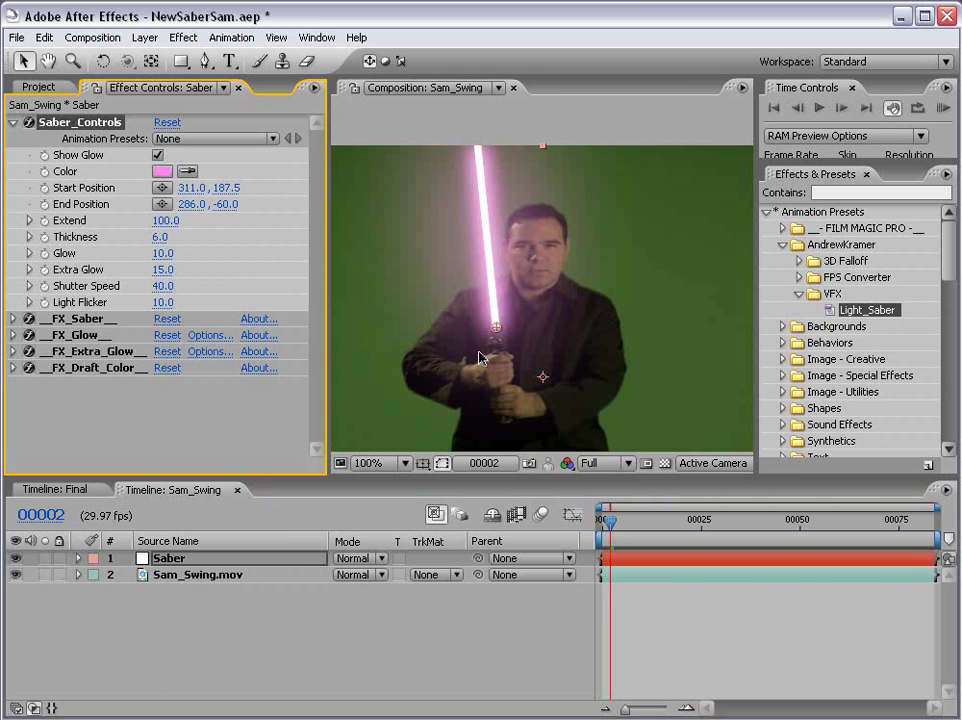
Change the saber's glow color to pure red
left_click(162, 172)
left_click_drag(445, 428, 434, 354)
left_click_drag(378, 428, 507, 358)
left_click(602, 389)
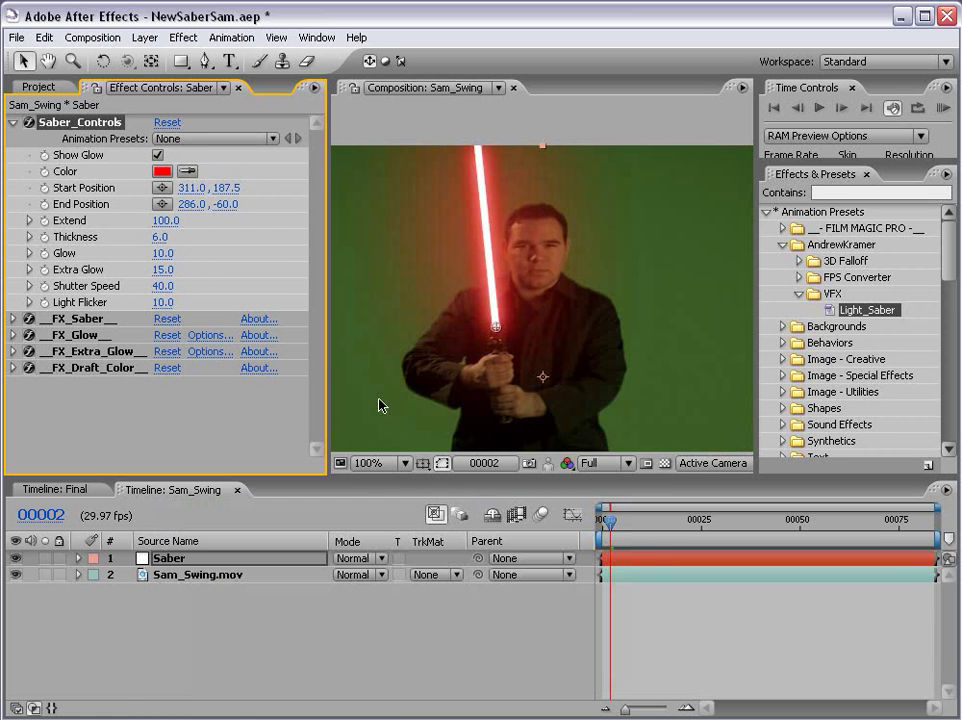
Try one more glow color for the saber in place of red
left_click(162, 172)
left_click(445, 549)
left_click_drag(450, 549, 446, 515)
left_click(602, 389)
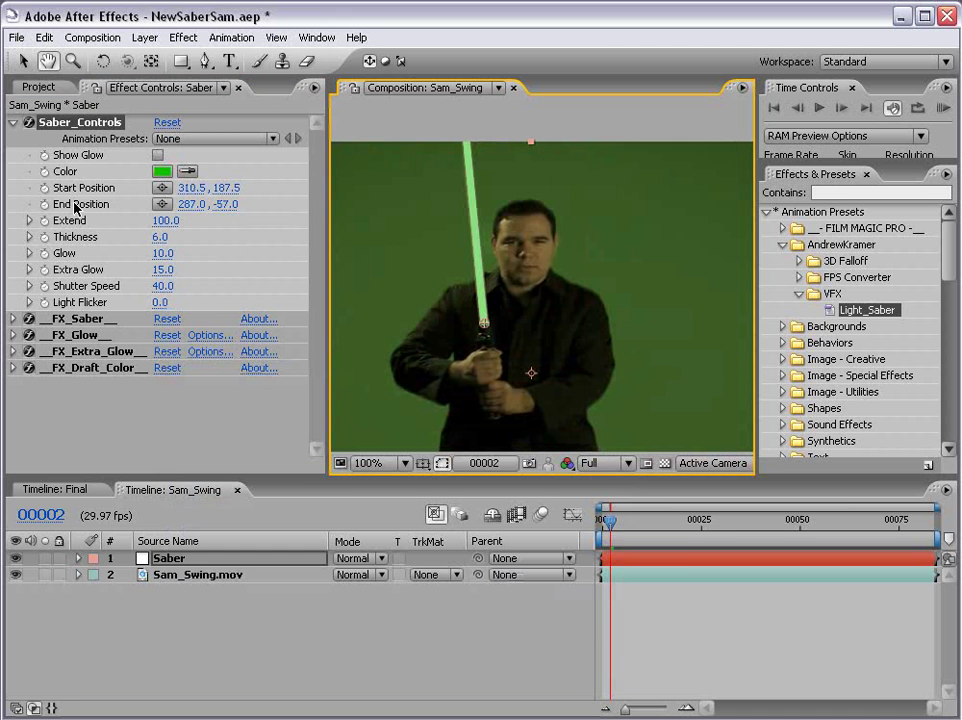
Align the saber with the prop sword, placing Start Position at 311.0, 187.5 on the hilt and End Position at 286.0, -60.0
left_click(79, 188)
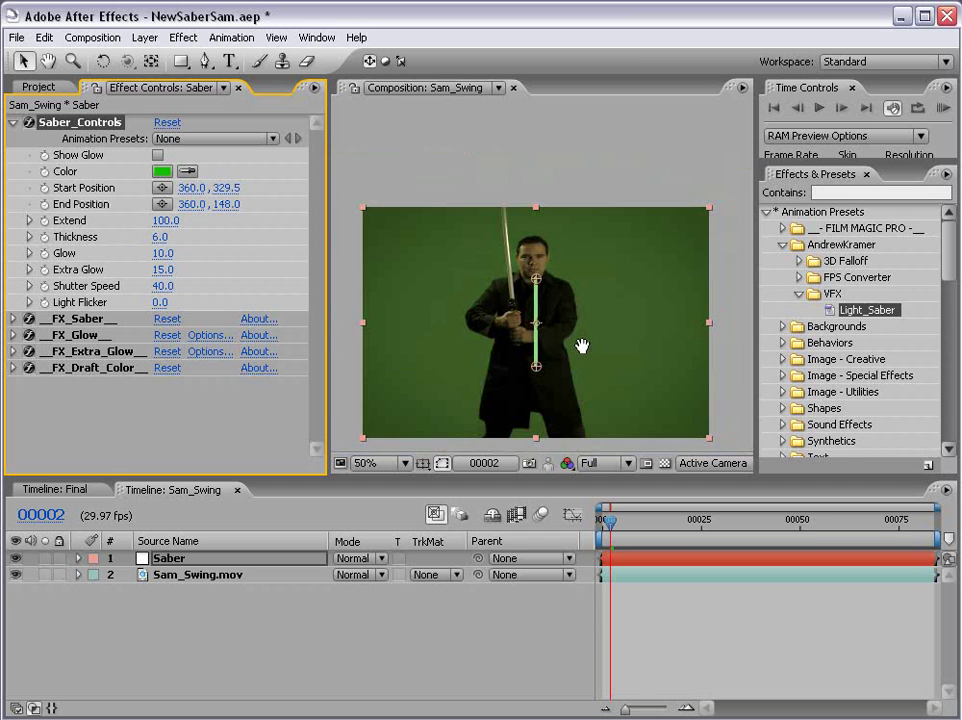
left_click_drag(582, 344, 560, 314)
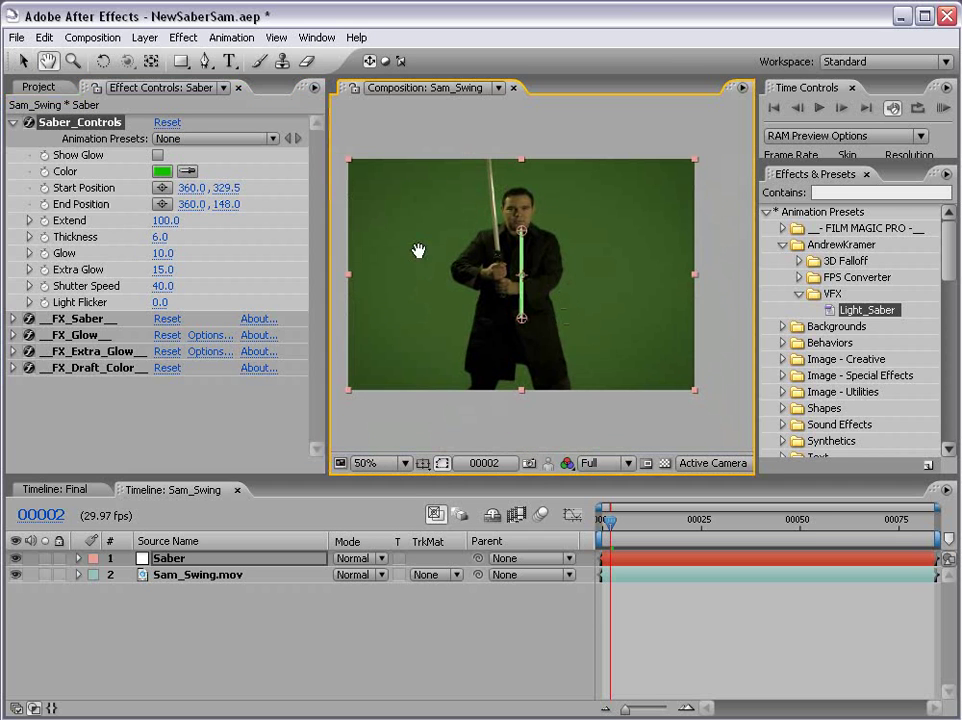
left_click(150, 400)
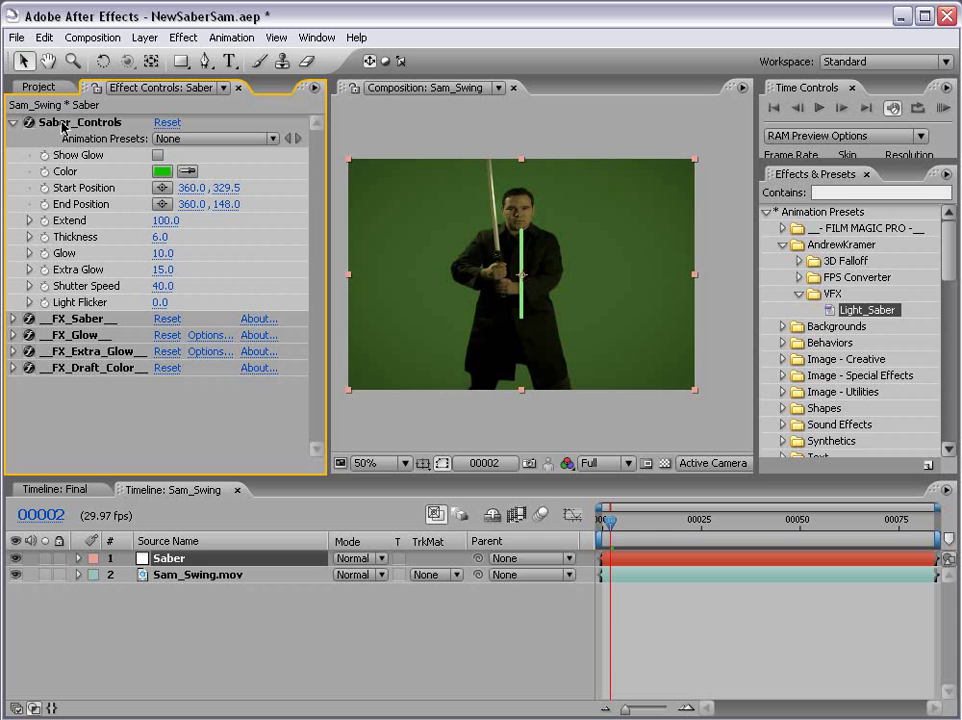
left_click(103, 123)
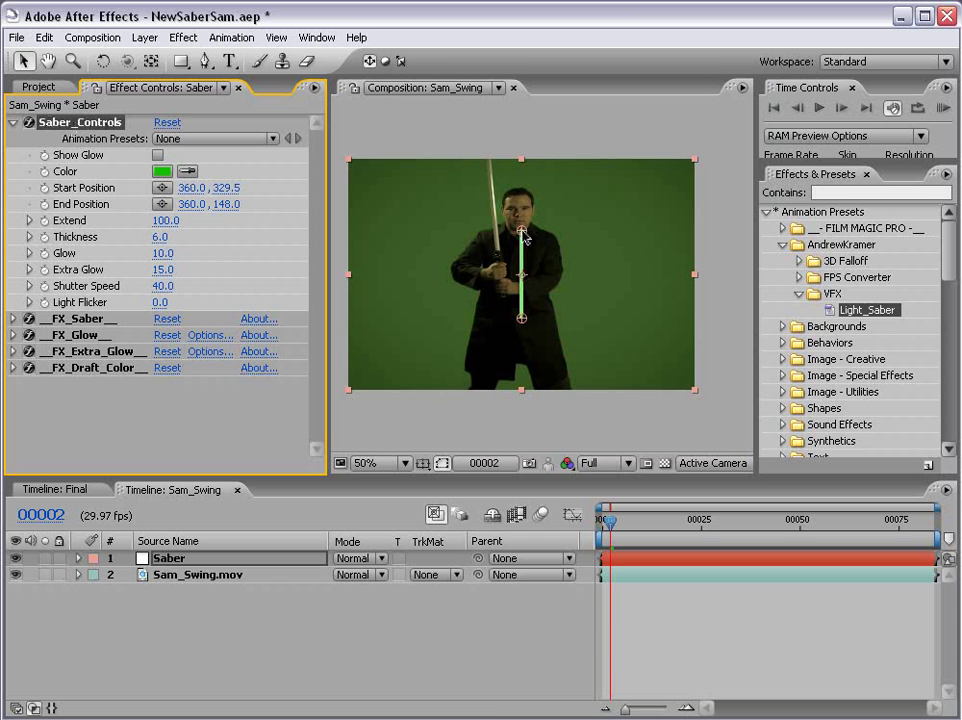
left_click_drag(523, 233, 490, 148)
left_click_drag(523, 320, 472, 311)
scroll(500, 254, "up", 1)
key("space")
key("space")
left_click_drag(500, 240, 505, 307)
left_click_drag(456, 171, 452, 142)
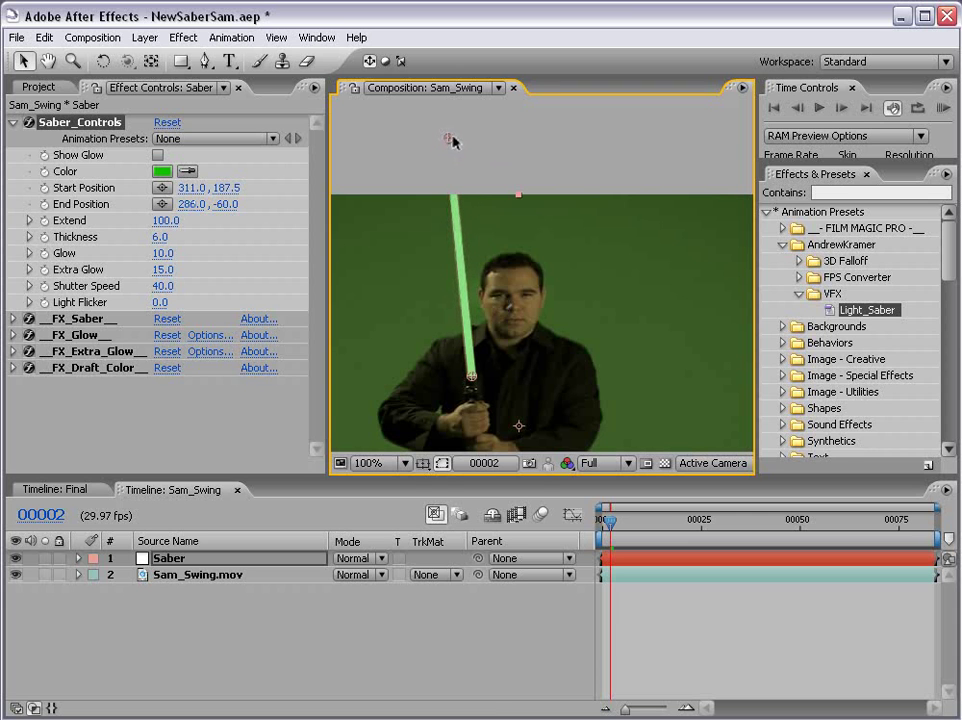
Try out the saber's Extend setting at 100.0 and preview the blade with Show Glow on, then turn the glow off
left_click(250, 254)
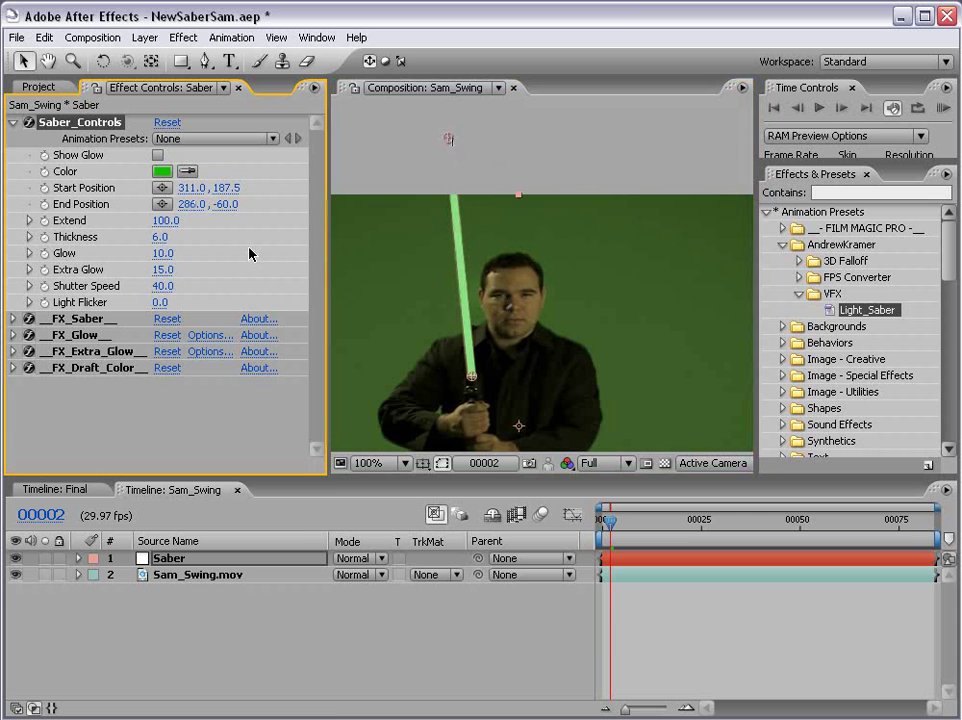
left_click_drag(166, 221, 210, 208)
left_click(157, 155)
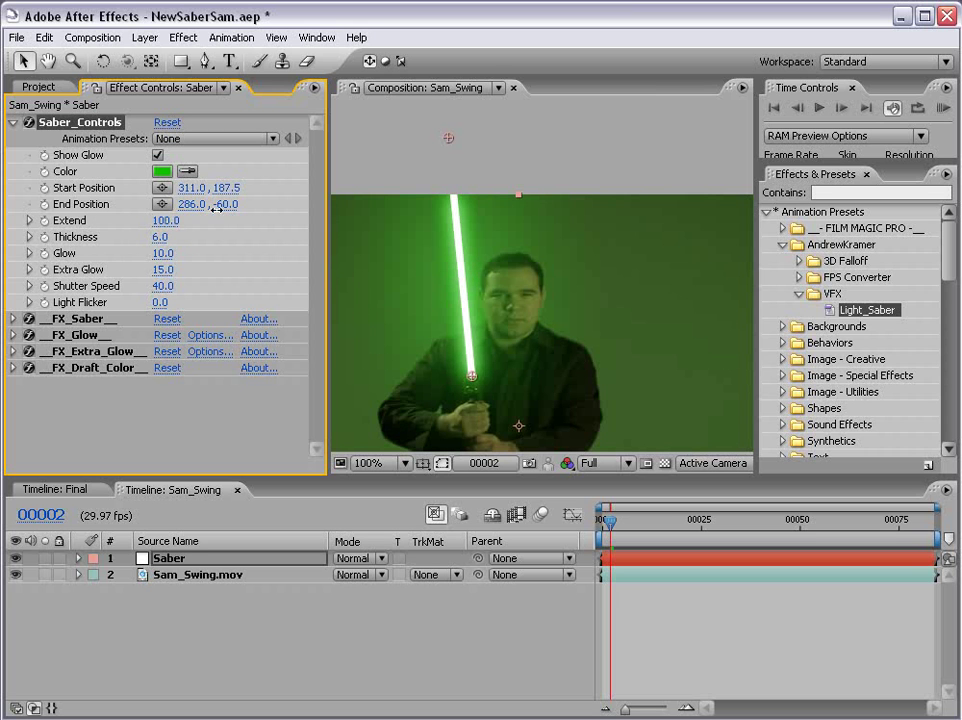
left_click(158, 156)
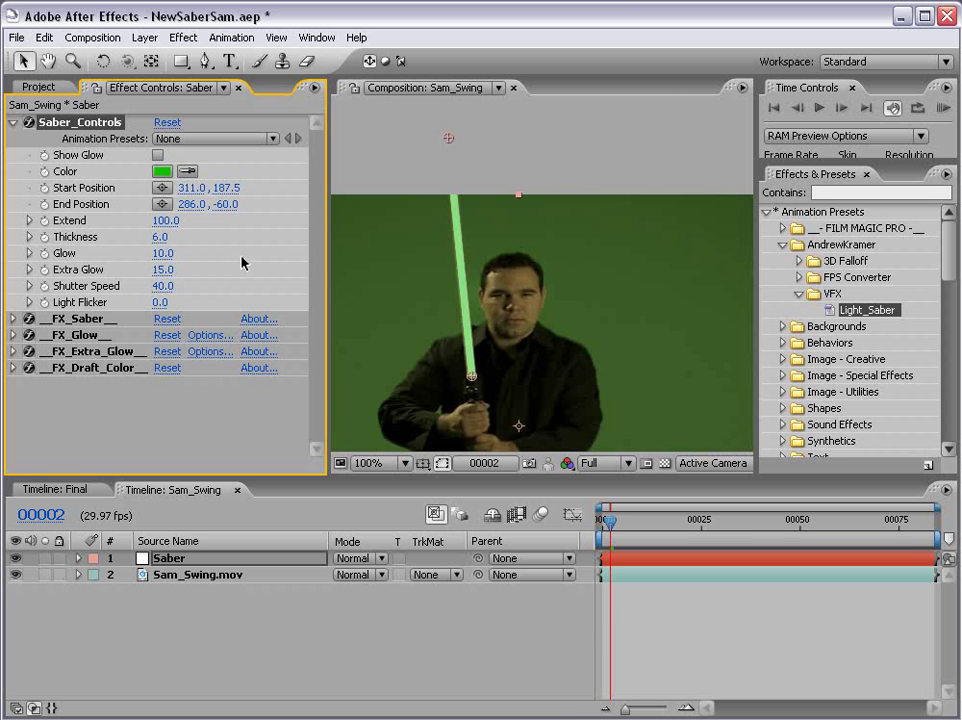
Try a saber Thickness of 7.9 against the prop sword's width, then set it to 6.0
left_click_drag(158, 237, 166, 237)
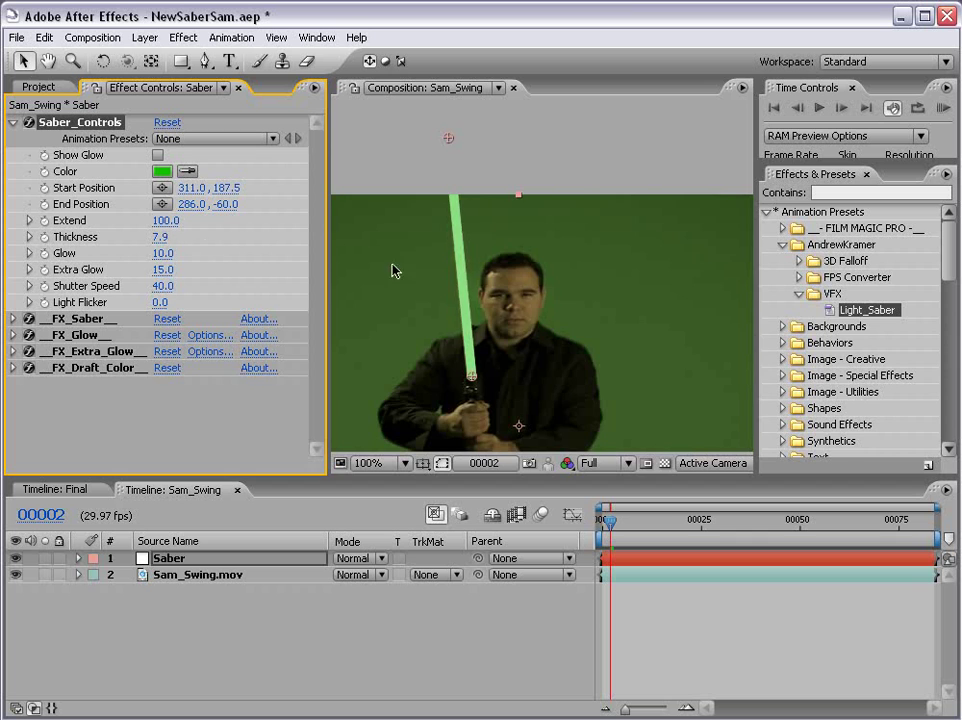
scroll(554, 314, "up", 1)
key("space")
left_click_drag(447, 367, 549, 236)
left_click_drag(160, 237, 142, 237)
key("ctrl+z")
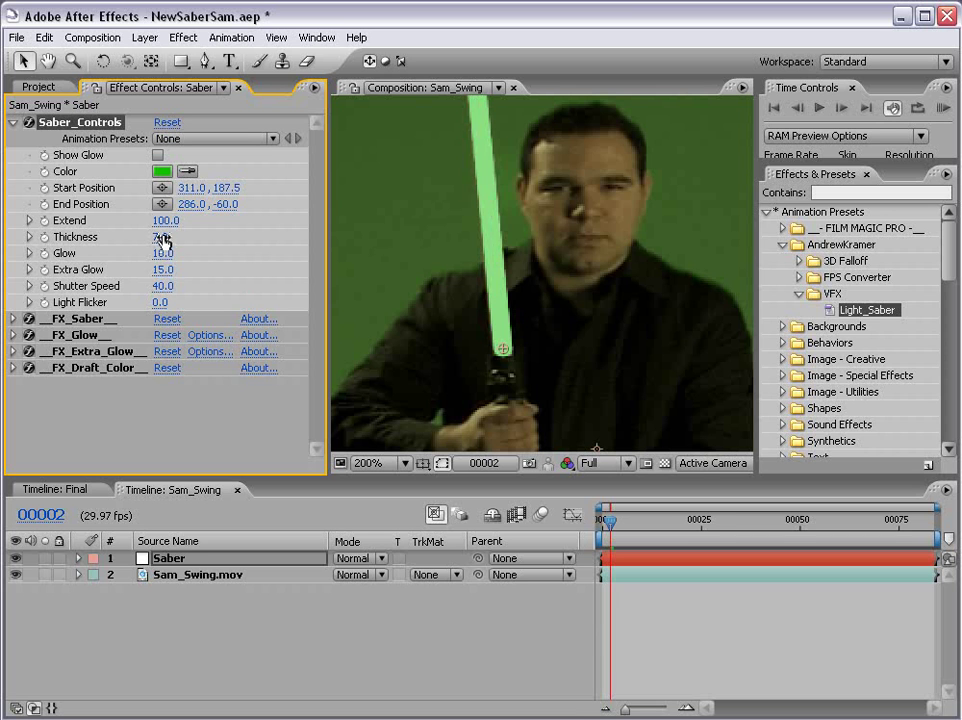
mouse_move(162, 237)
left_mouse_down()
mouse_move(196, 237)
mouse_move(145, 240)
left_mouse_up()
scroll(340, 278, "down", 1)
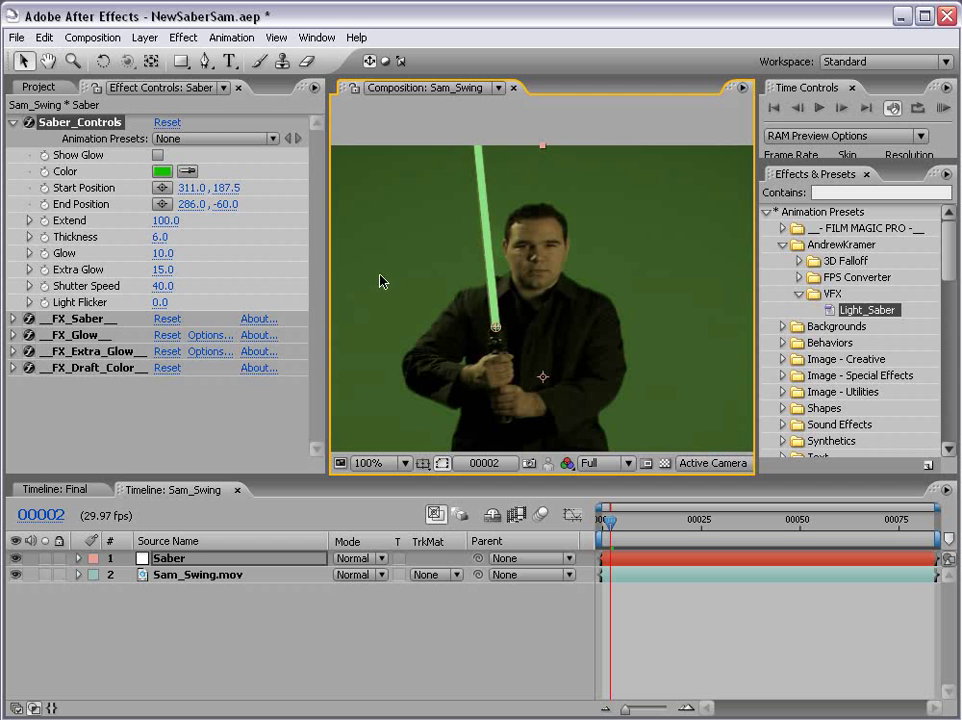
Turn on Show Glow and set the saber's Light Flicker to 10.0
left_click(157, 155)
left_click_drag(163, 253, 166, 291)
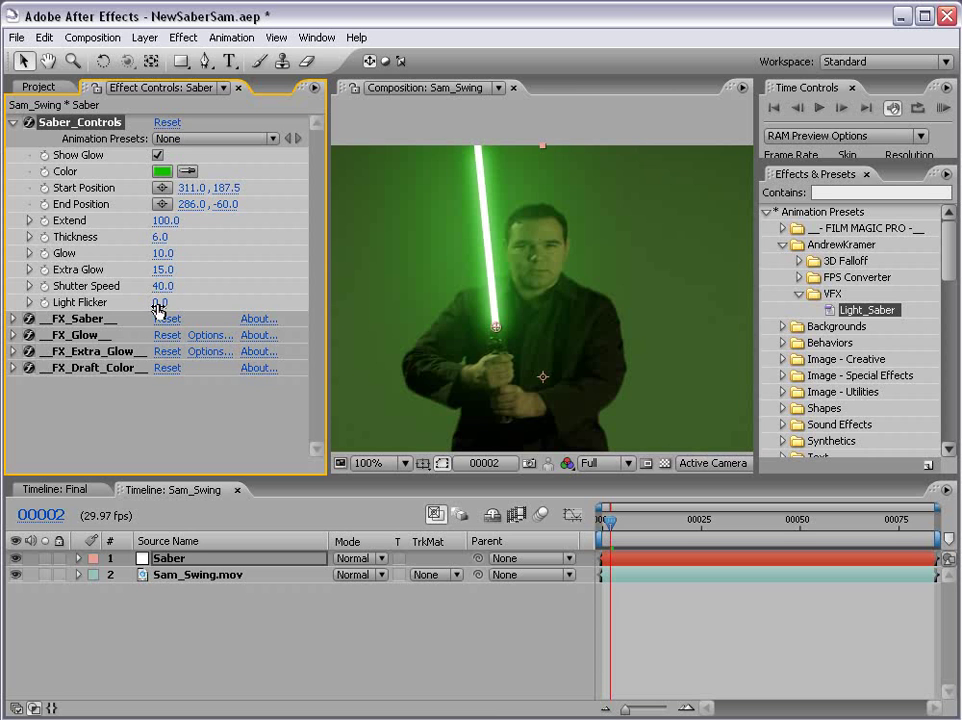
left_click_drag(157, 304, 307, 304)
Hide the Sam_Swing.mov layer to isolate the glowing saber
left_click(15, 574)
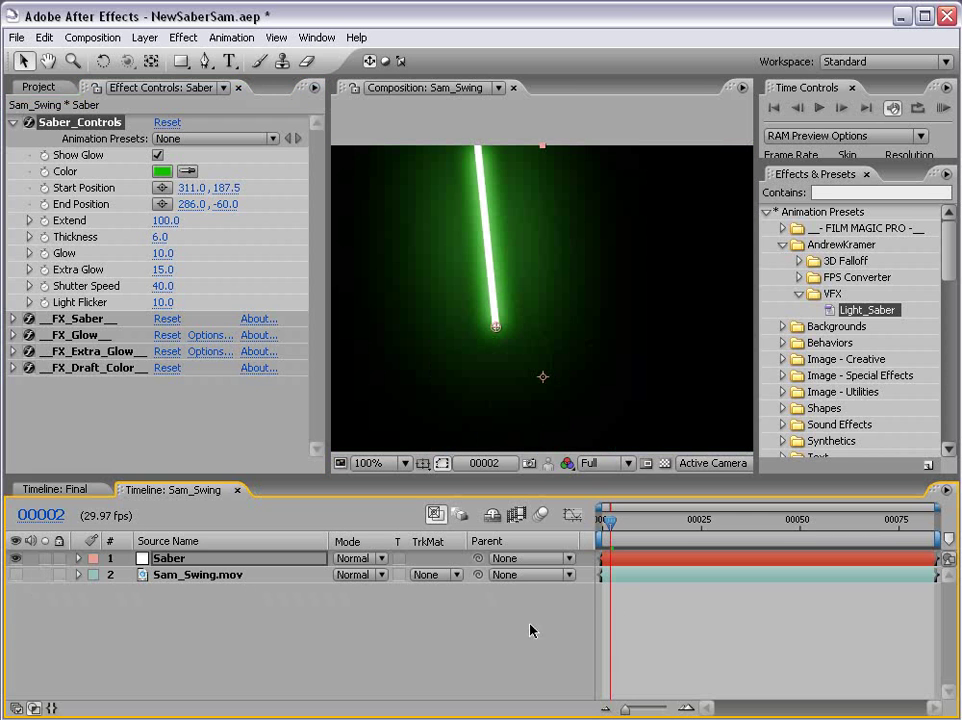
Preview the isolated saber's light flicker, then show the Sam_Swing.mov layer again
key("KP_0")
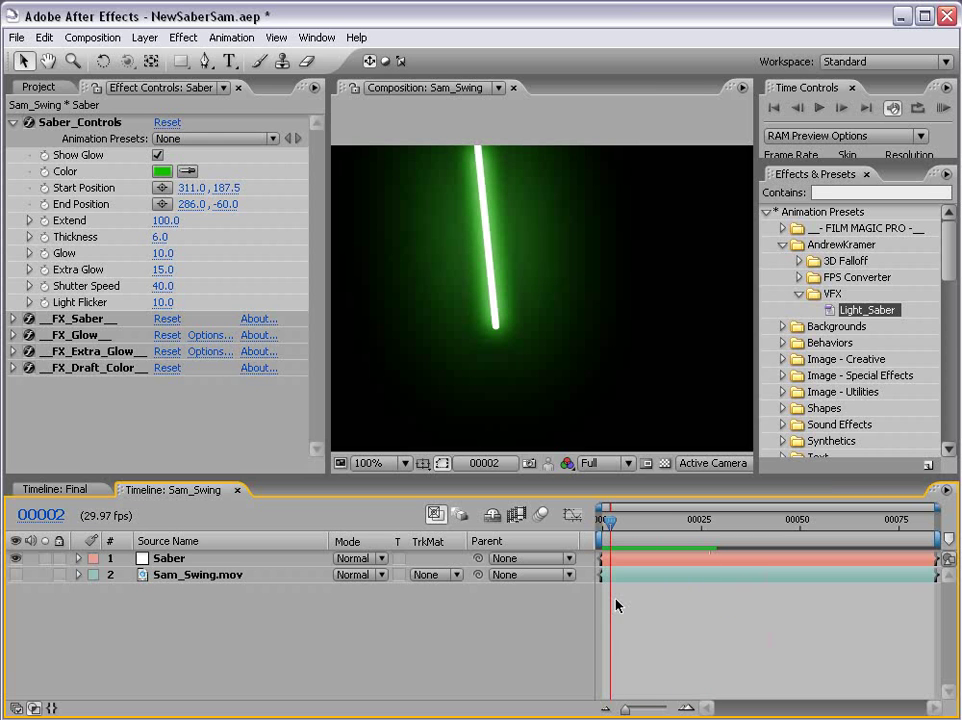
left_click(15, 575)
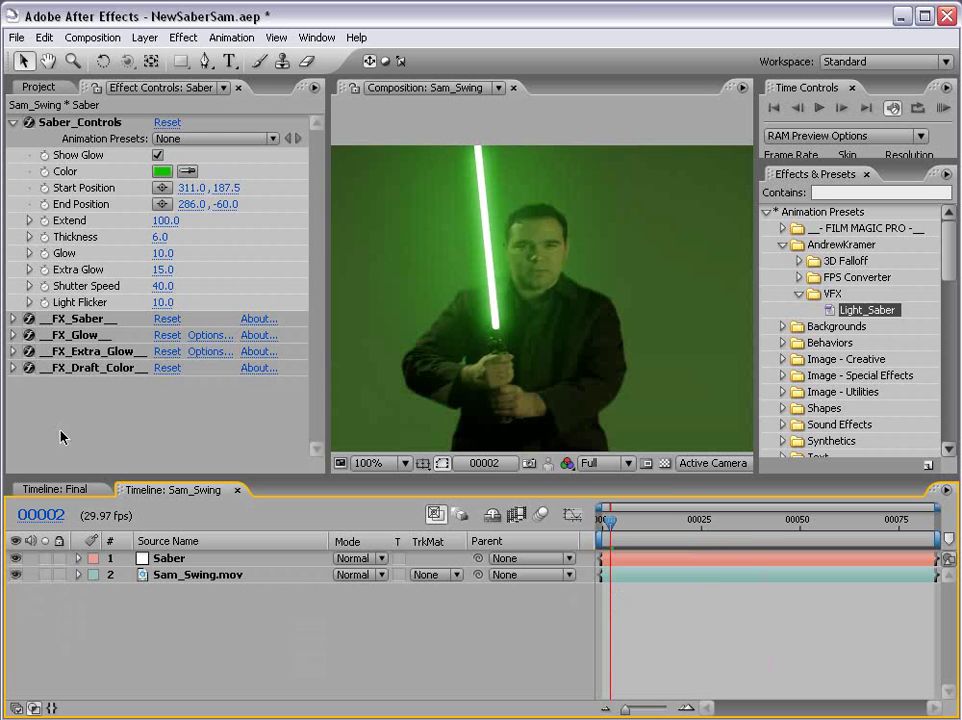
Set the saber's Light Flicker and Extra Glow to 0
left_click(160, 302)
type("0")
key("Return")
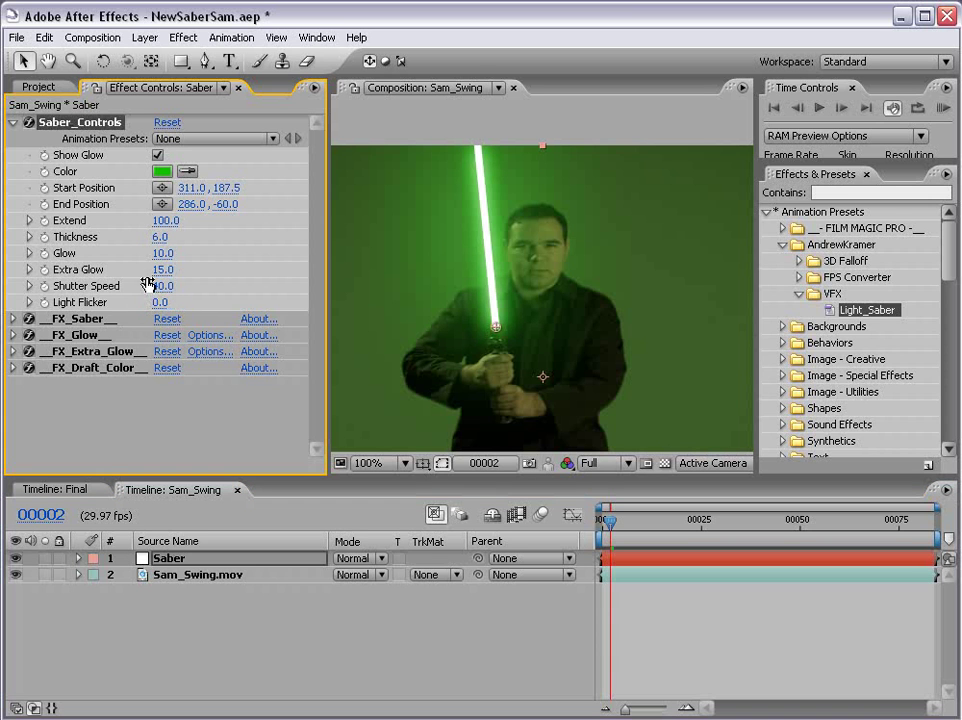
left_click(163, 270)
type("0")
key("Return")
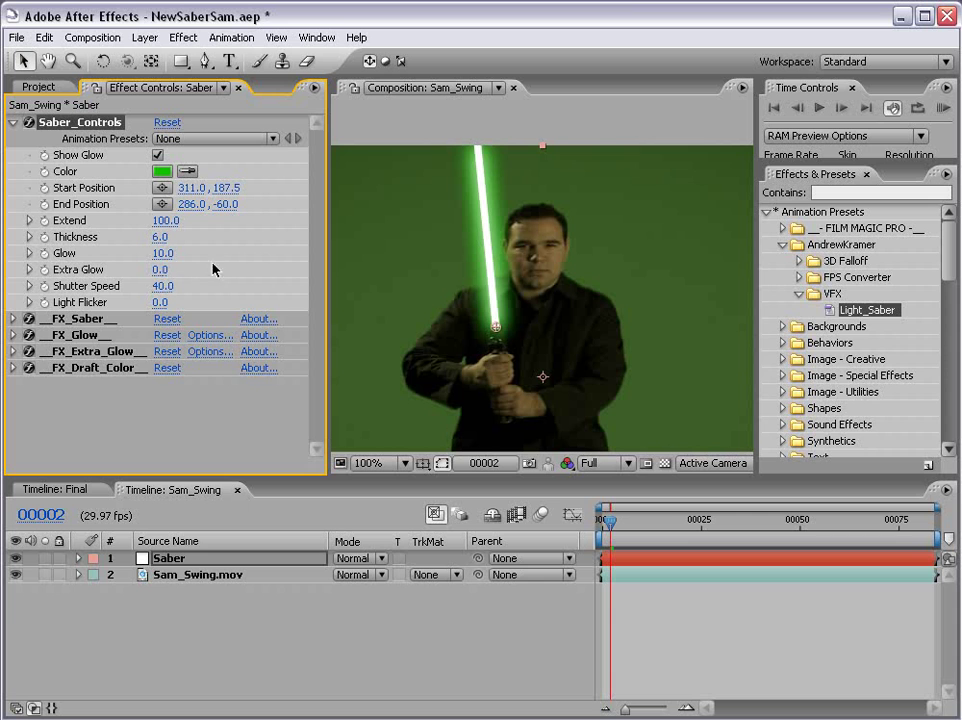
Try shifting the saber's start point sideways, undo it, and try out a higher Extra Glow
left_click_drag(497, 330, 517, 328)
key("ctrl+z")
left_click_drag(160, 269, 225, 268)
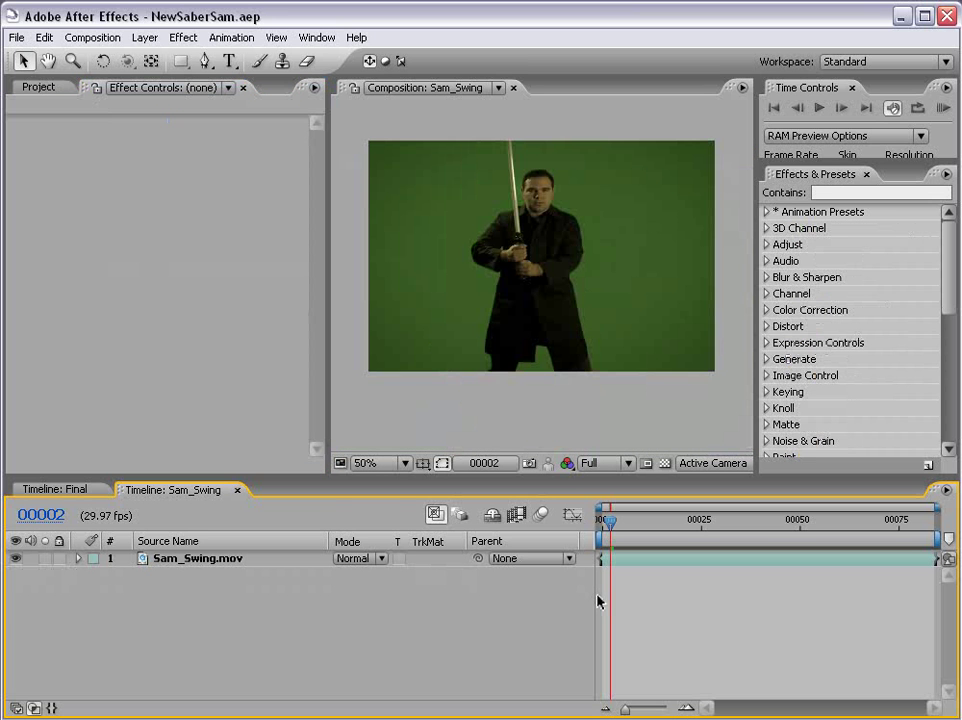
Create a white comp-size solid named Green Saber above the Sam_Swing.mov layer
left_click(145, 37)
mouse_move(300, 57)
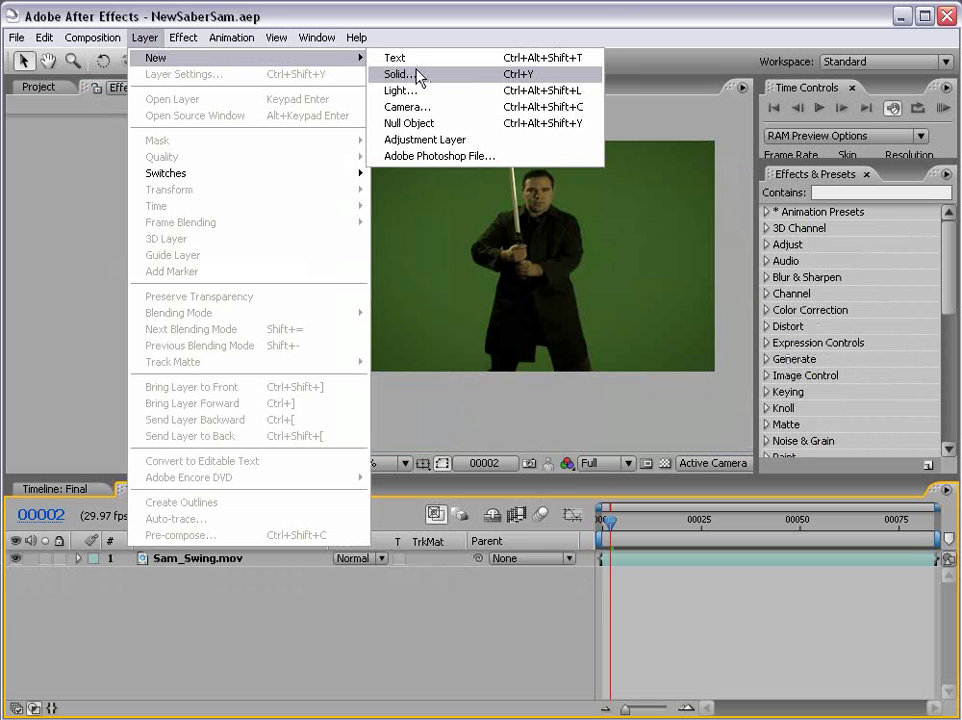
left_click(412, 75)
type("Green Saber")
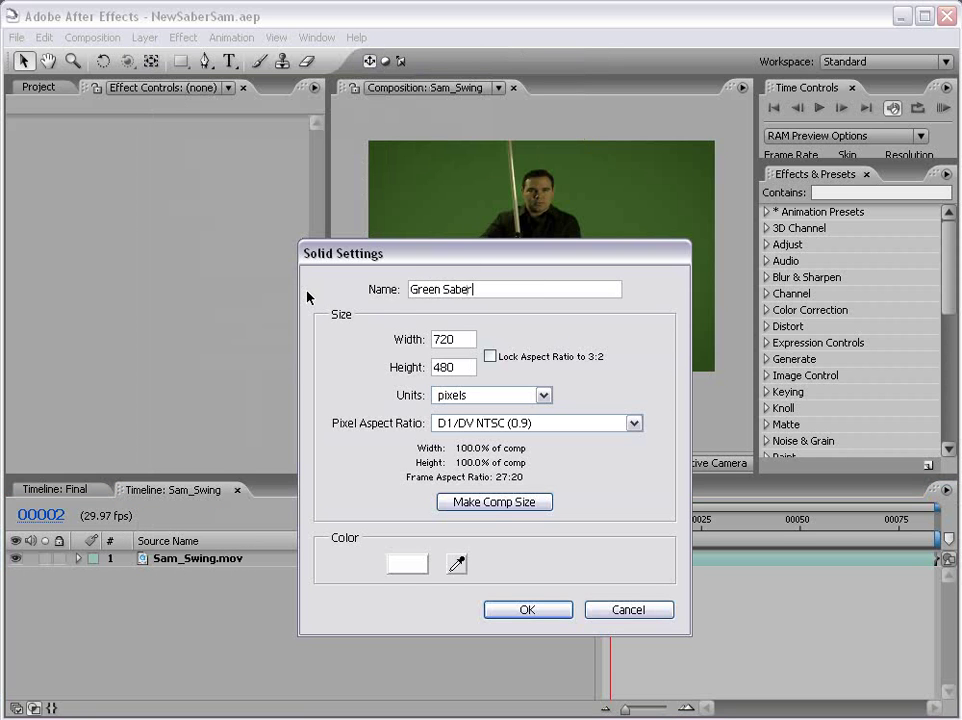
left_click_drag(474, 289, 356, 297)
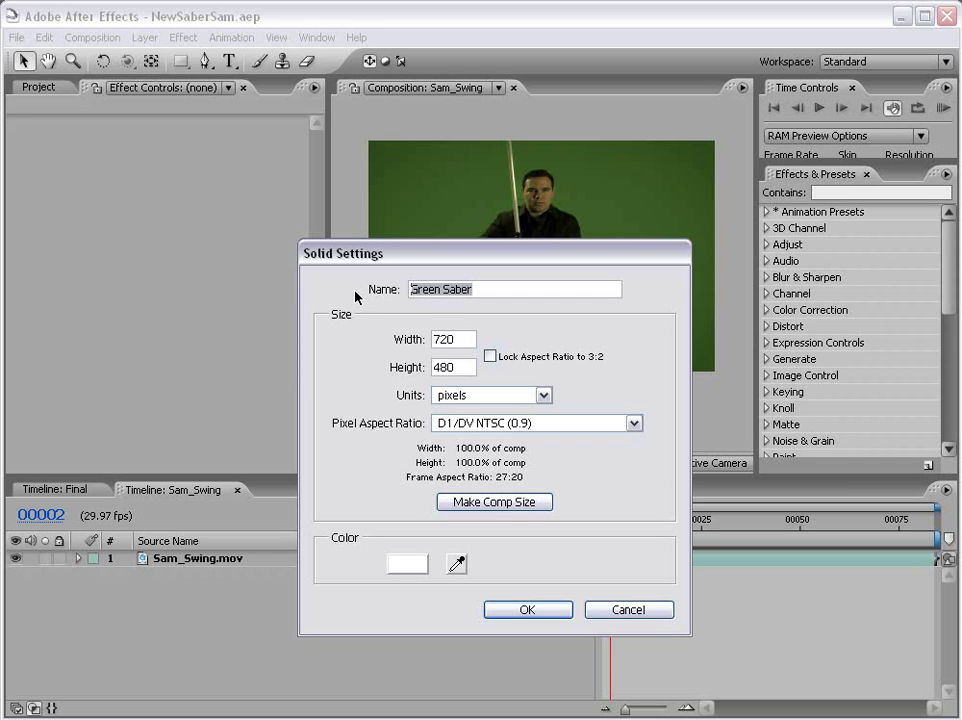
left_click(500, 503)
left_click(525, 610)
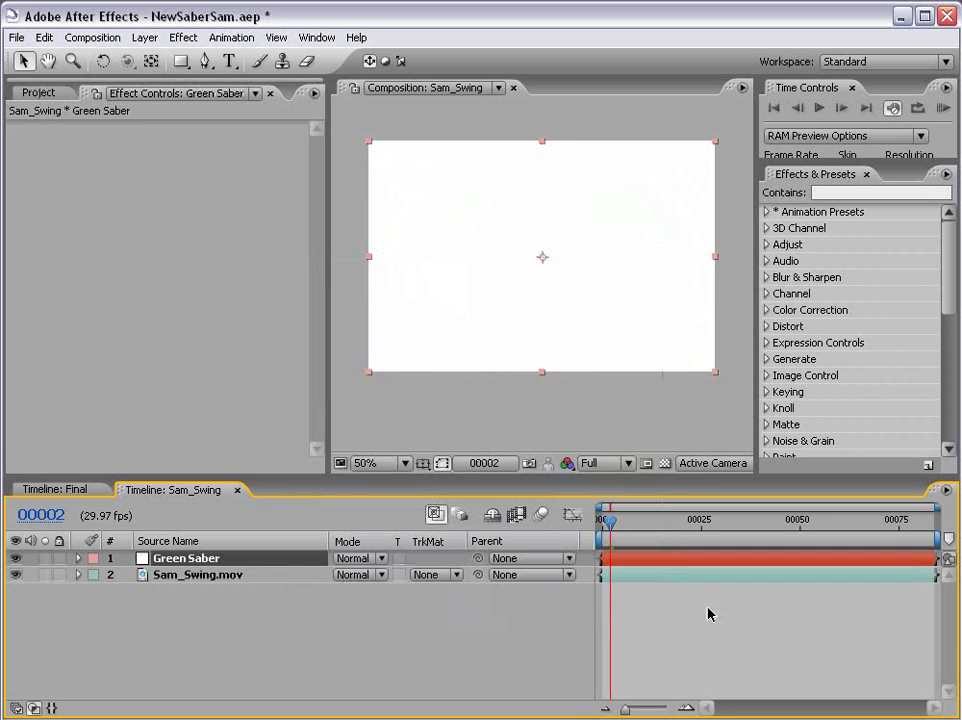
Locate the Light_Saber animation preset inside the VFX folder of the AndrewKramer presets
left_click(720, 330)
left_click(767, 212)
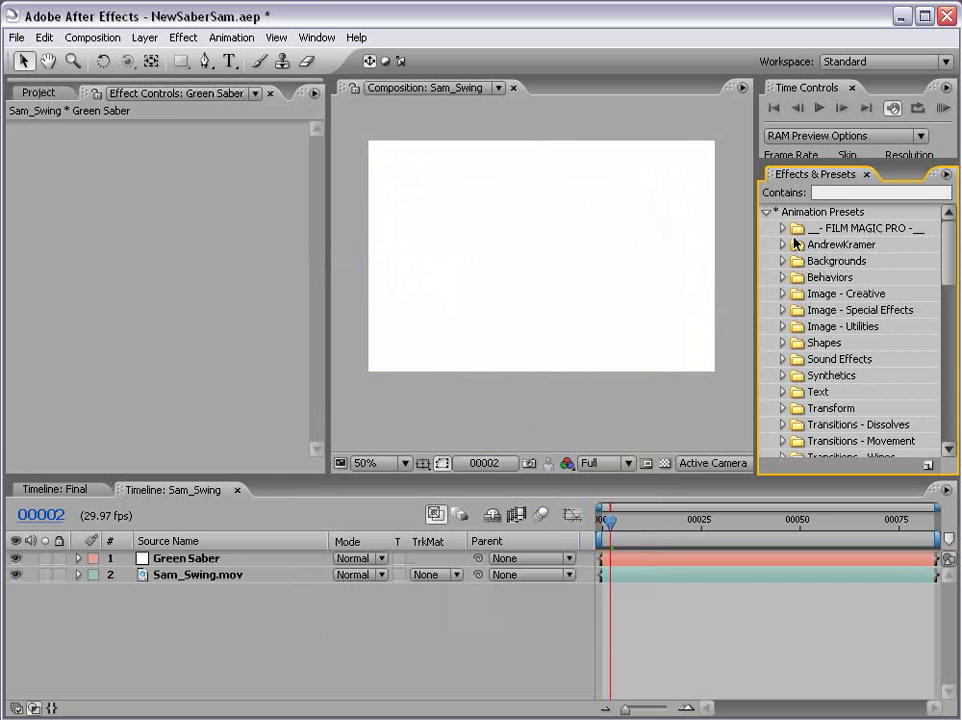
left_click(783, 245)
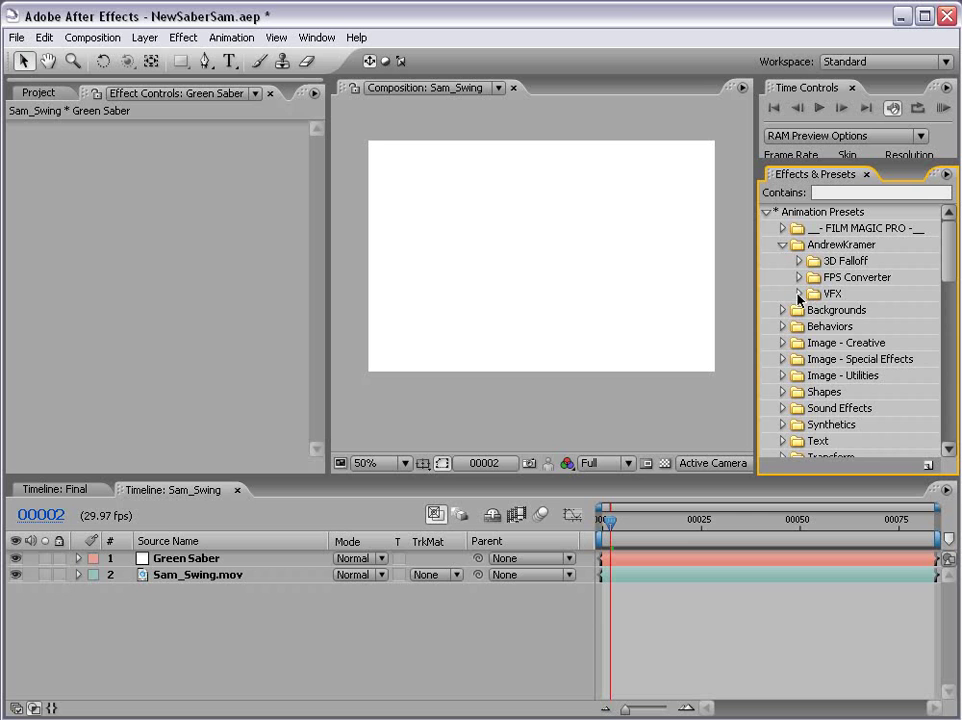
left_click(800, 294)
left_click(850, 311)
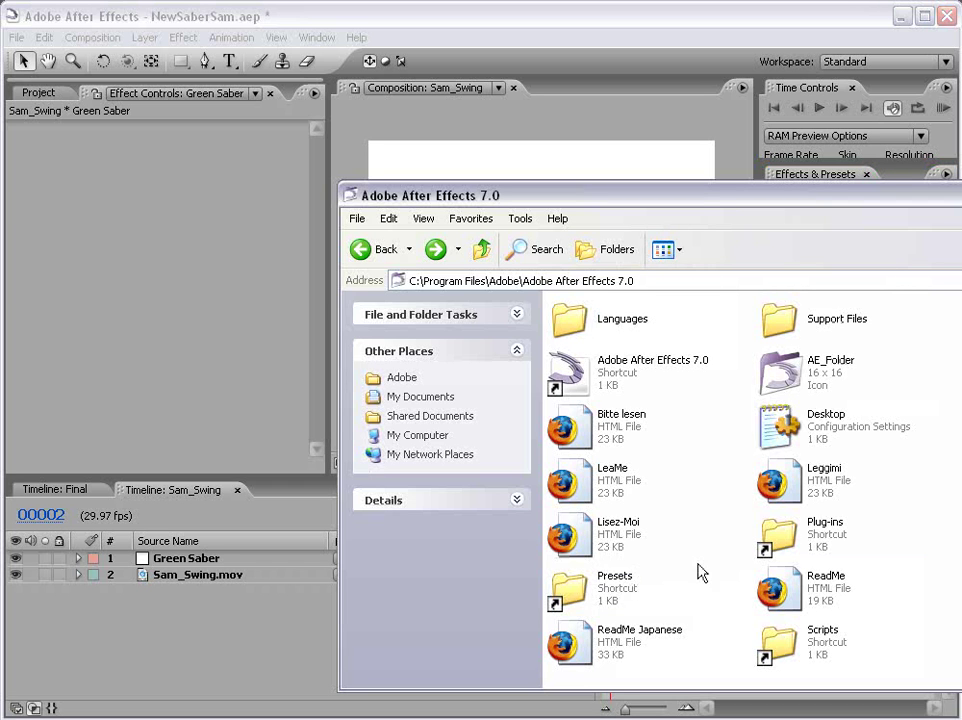
Switch to the file explorer and examine the After Effects Presets shortcut and the LightSaber folder's 7.0 and 6.5 versions
left_click(607, 600)
left_click(214, 716)
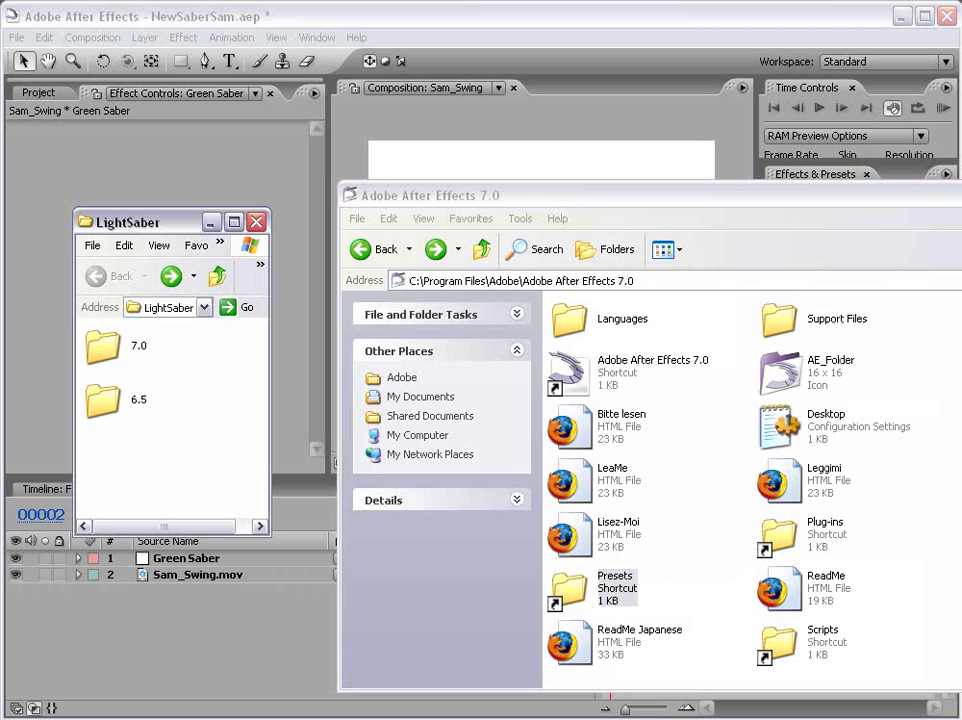
left_click(136, 348)
left_click(134, 394)
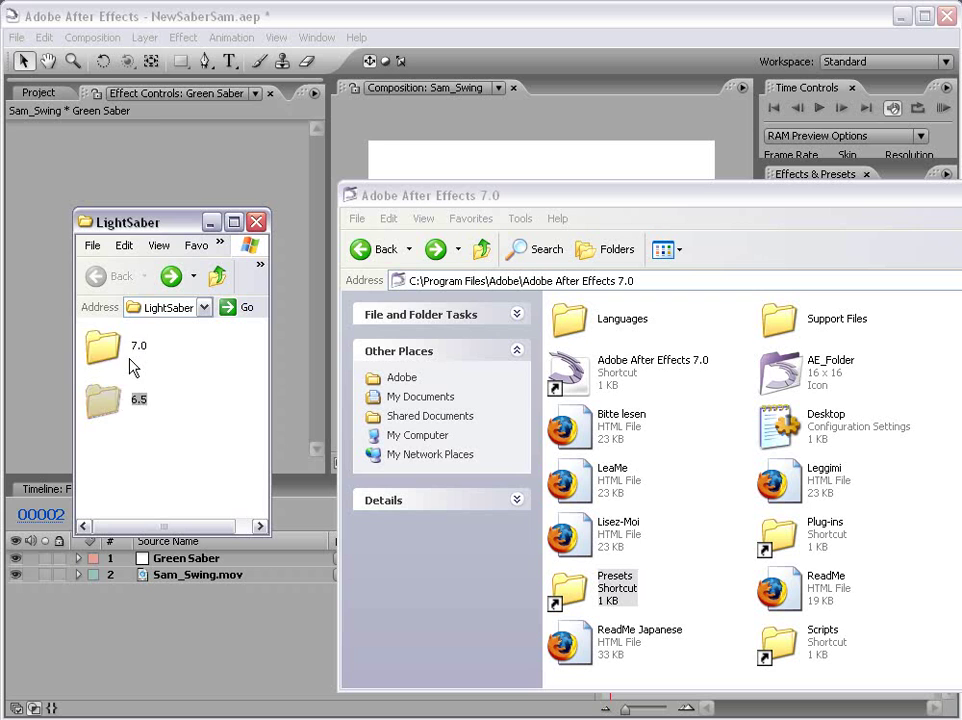
double_click(133, 358)
left_click(113, 347)
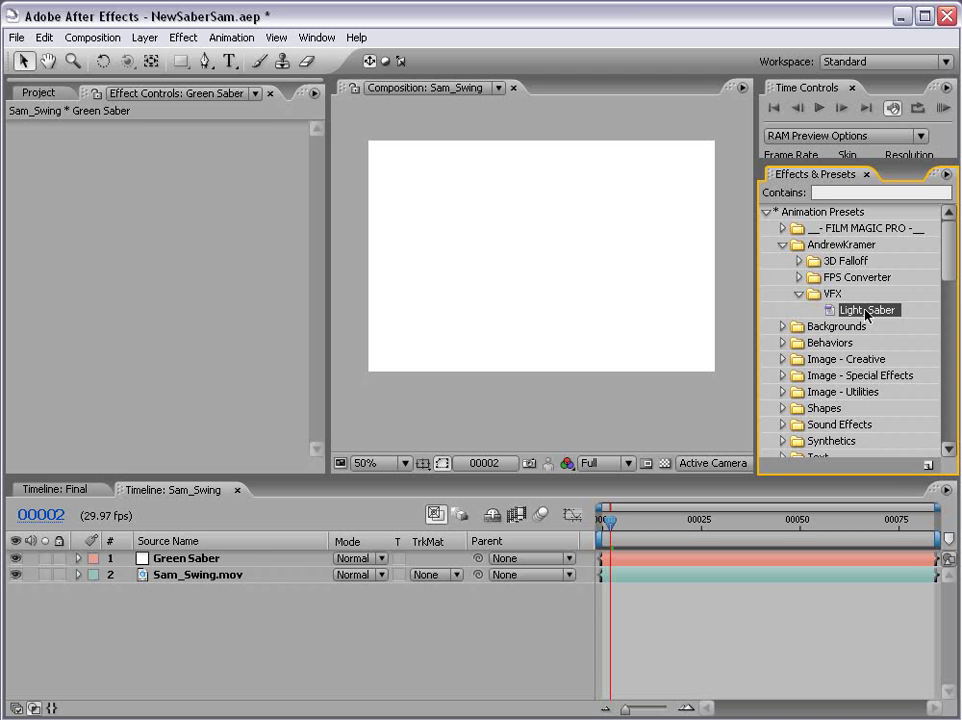
Apply the Light_Saber preset to the Green Saber solid and enable keyframing for Start Position and End Position at frame 2
left_click_drag(861, 313, 565, 290)
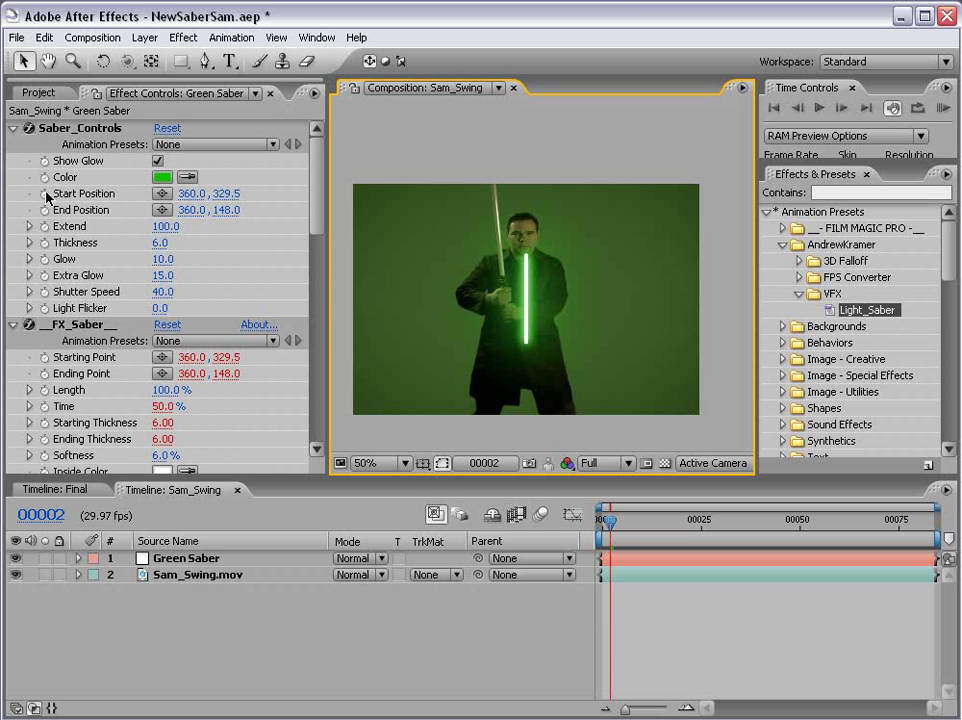
left_click(46, 199)
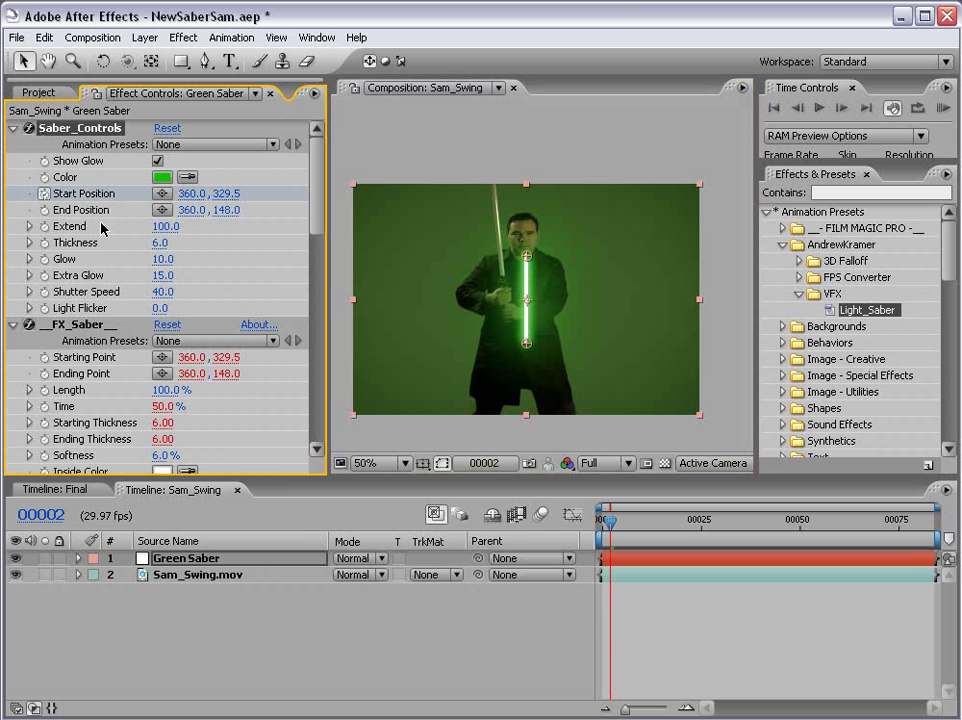
left_click(45, 211)
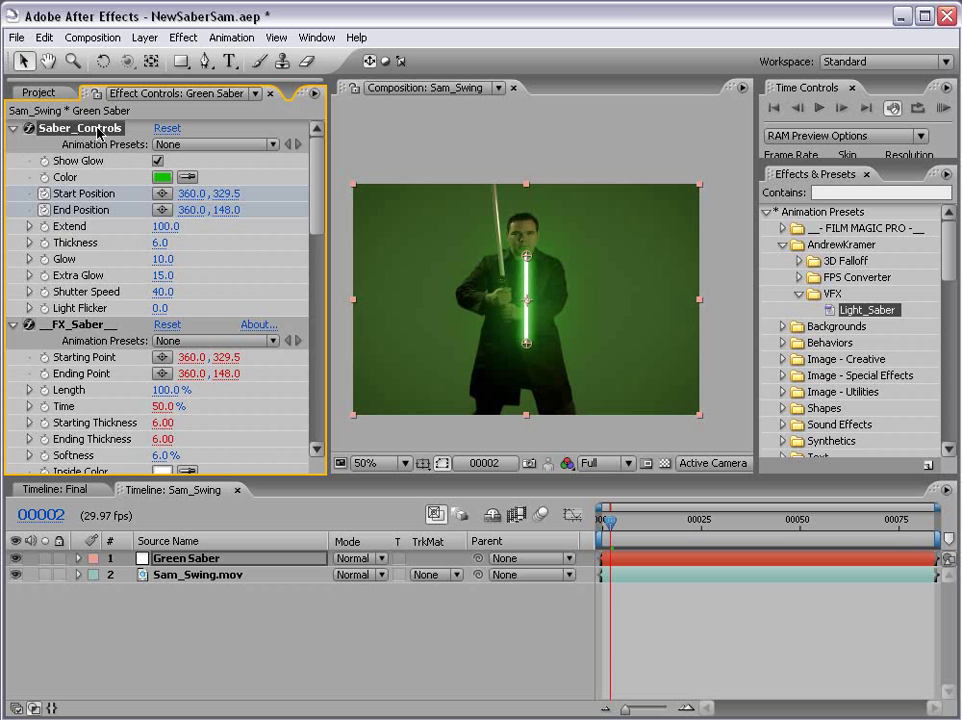
Lay the saber over the prop sword at frame 2, with Start Position about 310, 184.5 and End Position about 283, -65
left_click_drag(526, 256, 498, 161)
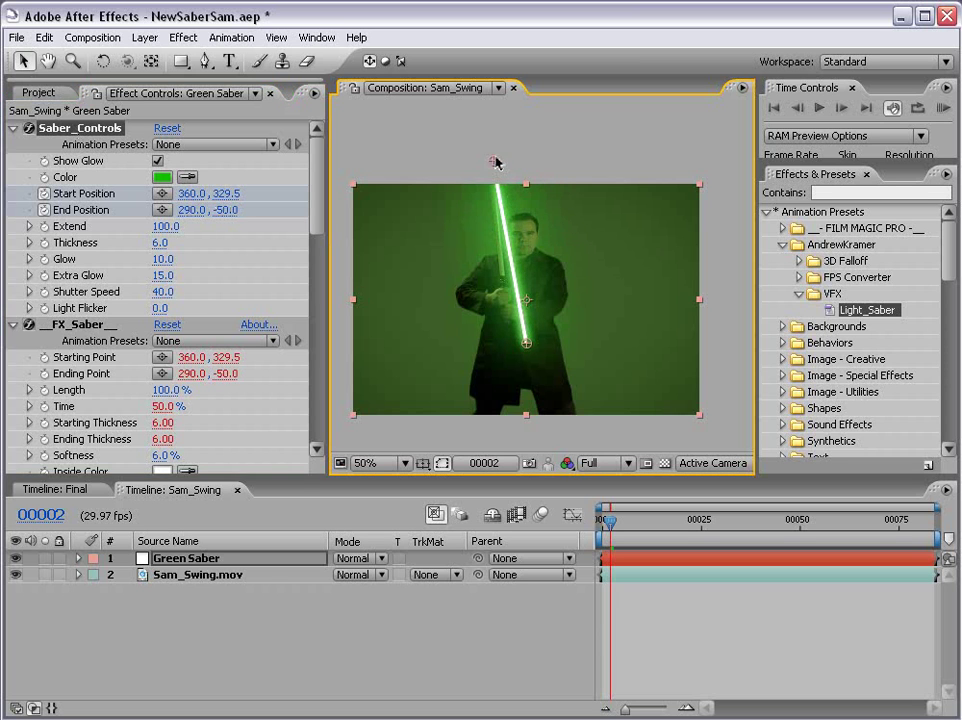
key("period")
left_click_drag(484, 280, 507, 256)
left_click_drag(535, 387, 485, 256)
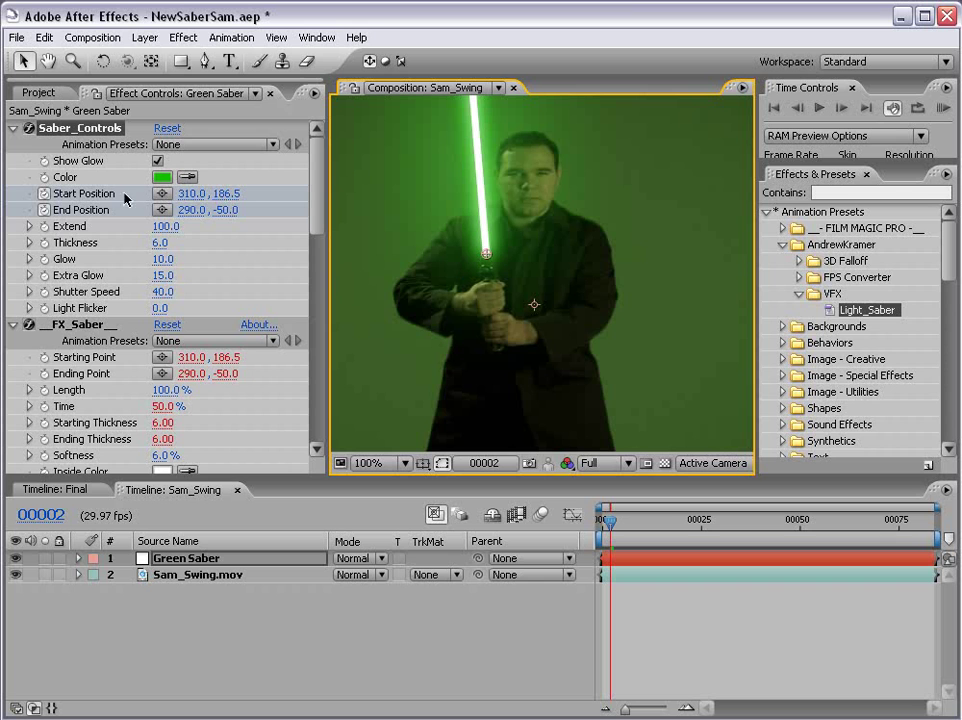
mouse_move(484, 253)
left_mouse_down()
mouse_move(457, 258)
mouse_move(528, 253)
mouse_move(497, 270)
mouse_move(487, 256)
left_mouse_up()
scroll(507, 247, "up", 5)
left_click_drag(479, 186, 471, 172)
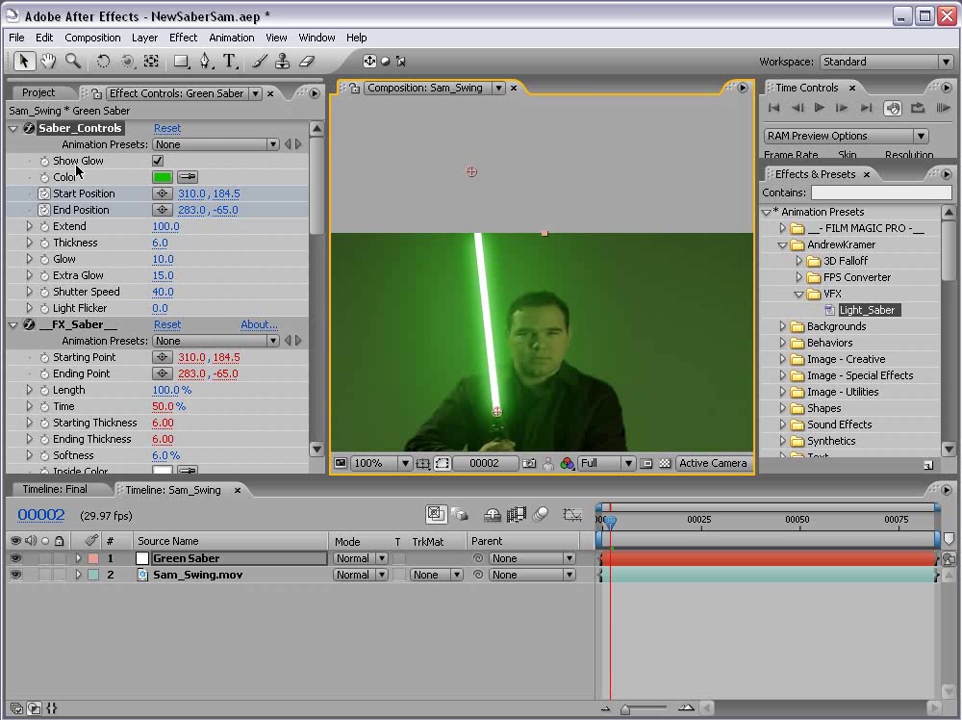
Turn off Show Glow and refine the frame 2 alignment to Start Position 311, 187.5 and End Position 286, -65
left_click(157, 160)
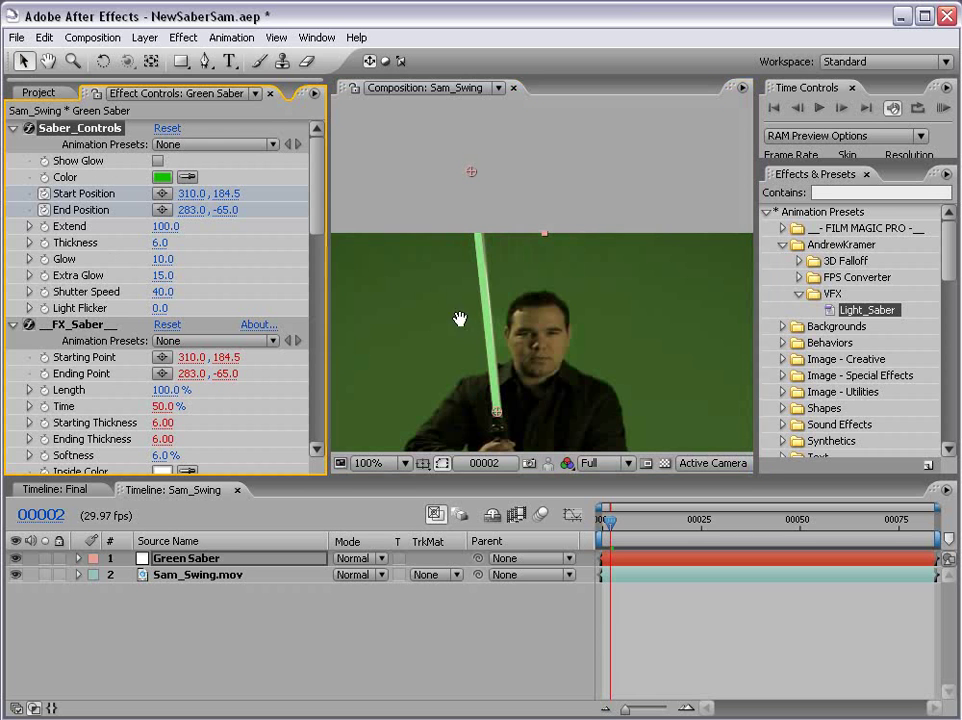
key("h")
left_click_drag(498, 295, 496, 292)
key("v")
left_click_drag(468, 170, 472, 168)
key("h")
left_click_drag(515, 399, 493, 320)
key("v")
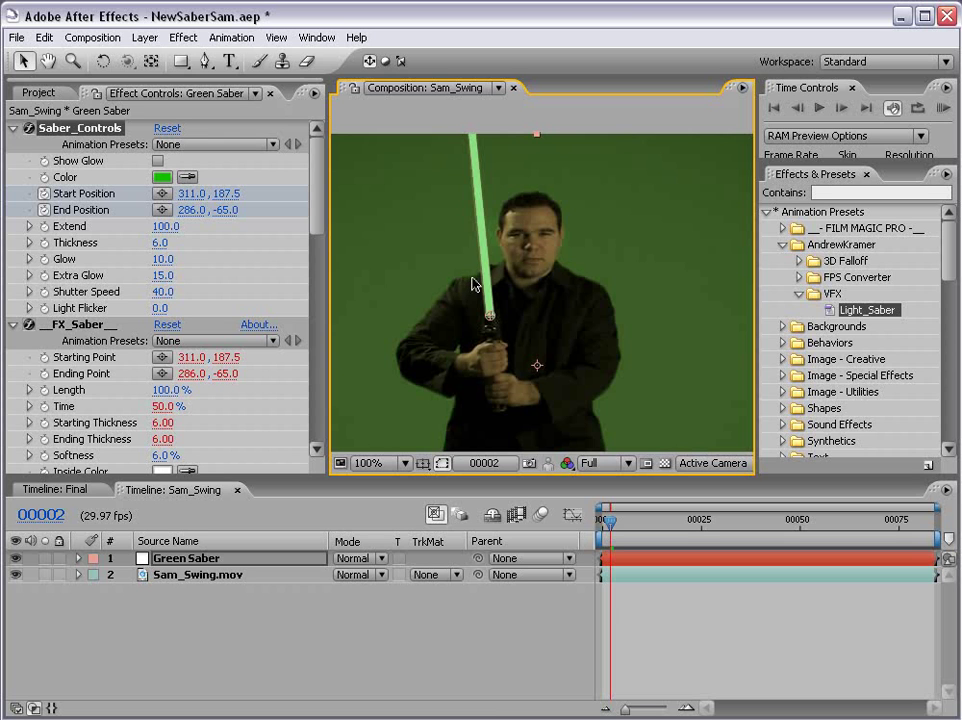
Match the saber to the prop sword at frame 3, with Start Position 316, 186.5 and End Position 287, -65
key("Page_Down")
left_click_drag(490, 316, 495, 315)
key("space")
left_click_drag(489, 170, 500, 249)
left_click_drag(478, 152, 479, 152)
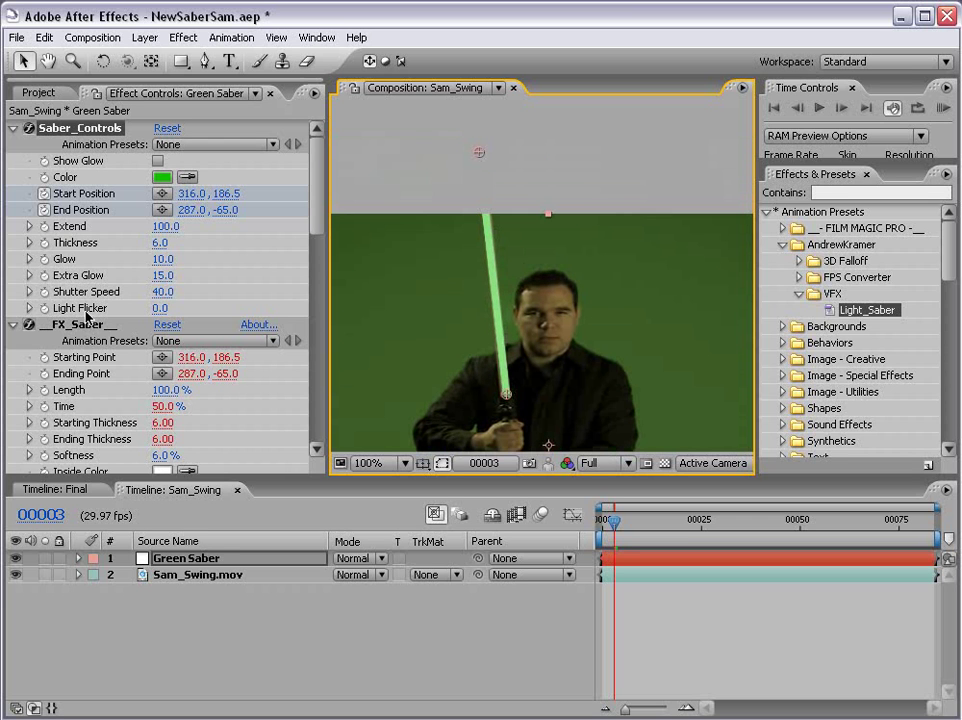
Reveal the Green Saber layer's keyframed properties and magnify the timeline around their first keyframes
left_click(44, 211)
left_click(627, 560)
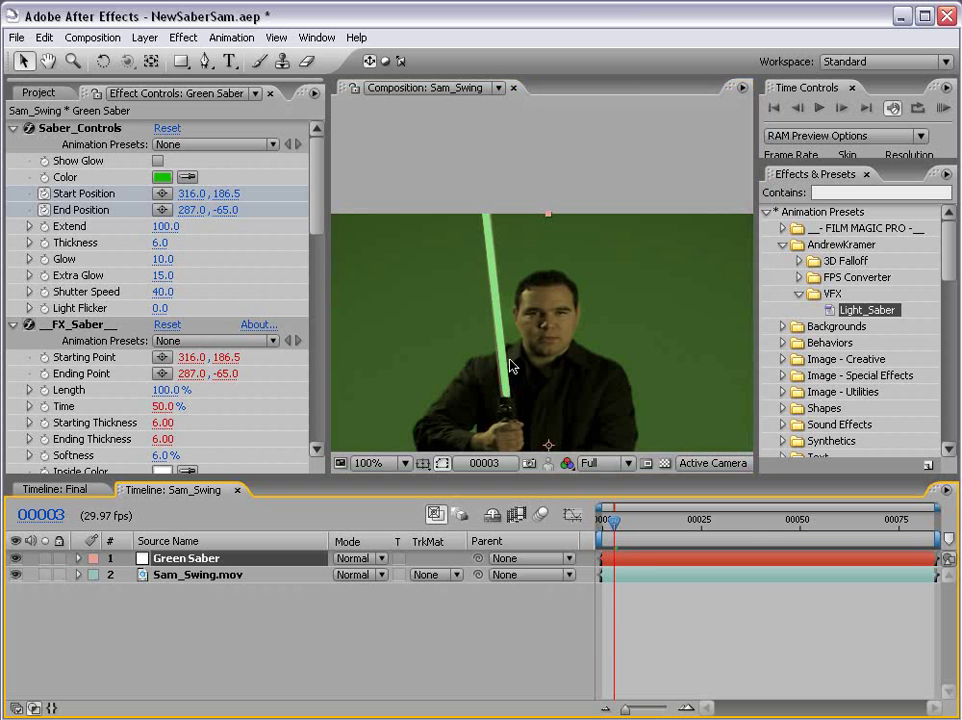
key("u")
key("u")
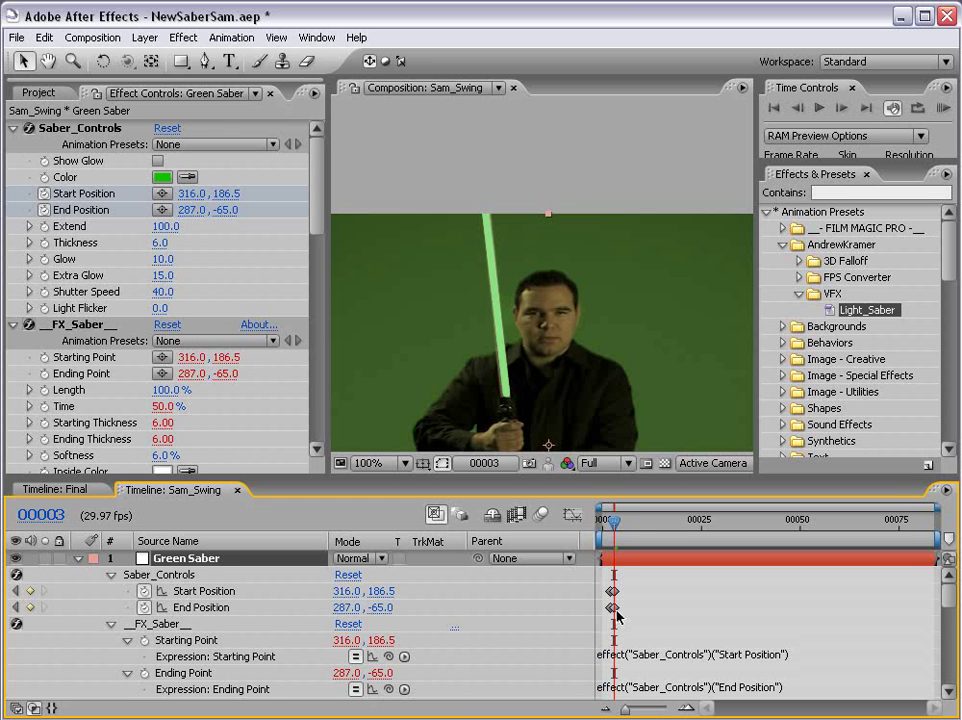
key("equal")
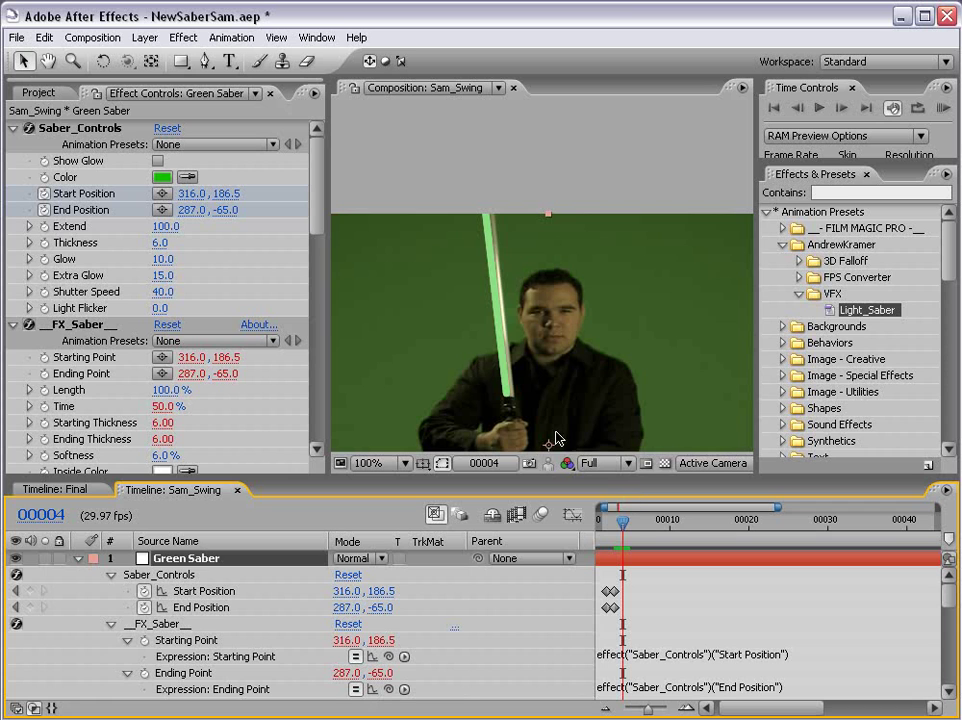
Keyframe the saber onto the prop sword for frames 4 to 6, finishing at Start Position 327, 186.5 and End Position 297, -66
left_click(55, 130)
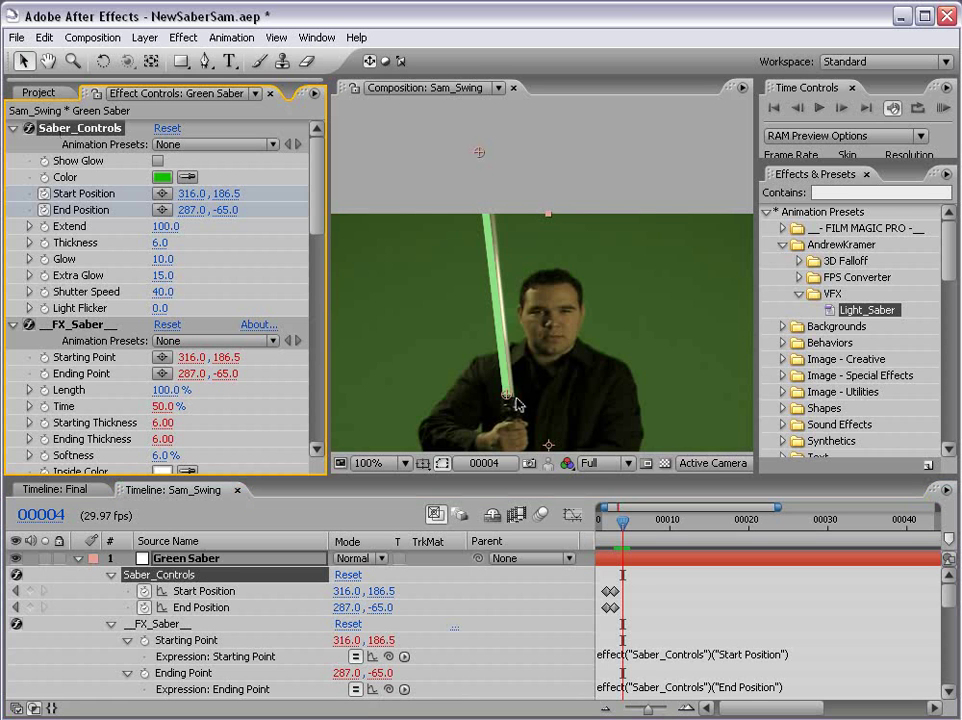
left_click_drag(507, 400, 510, 400)
left_click_drag(477, 155, 487, 155)
key("Page_Down")
left_click_drag(510, 398, 517, 400)
key("Page_Down")
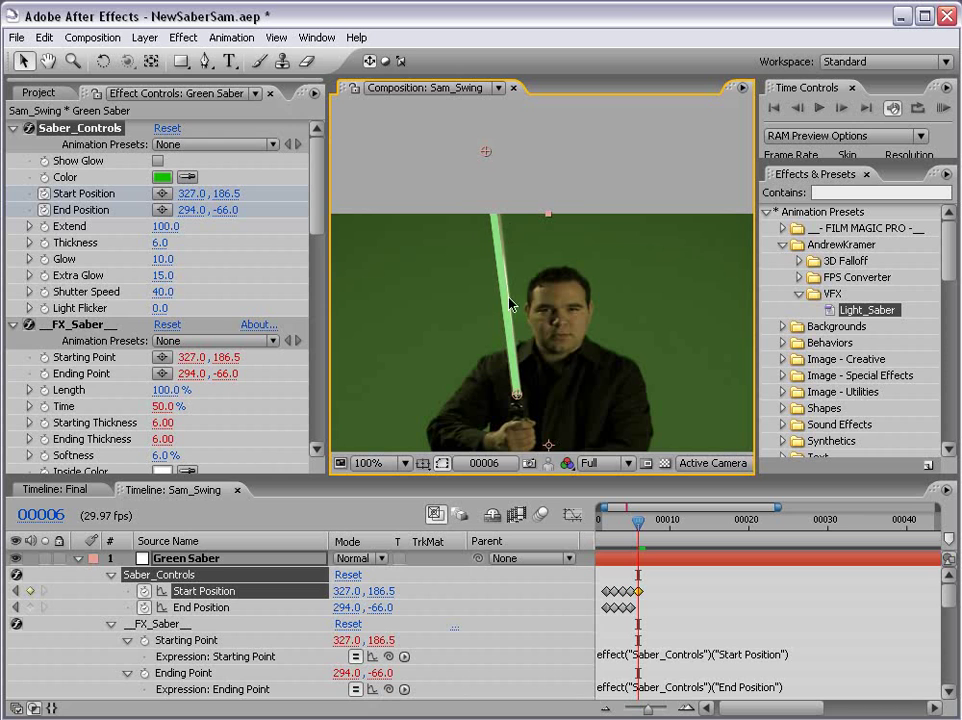
left_click_drag(489, 154, 491, 155)
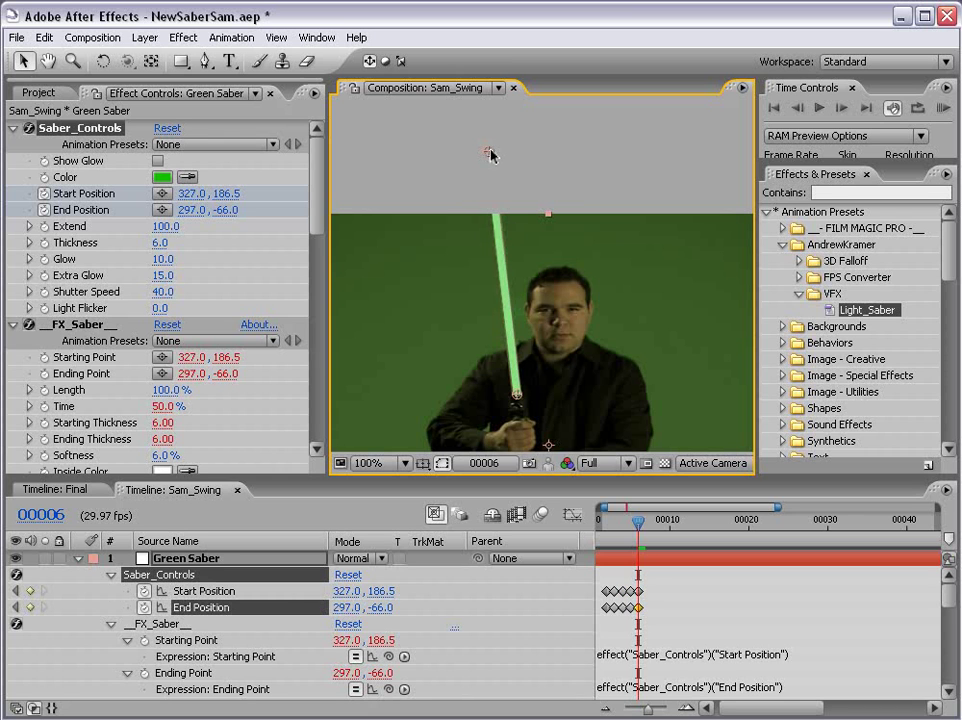
Continue matching the saber's start and end points to the prop sword frame by frame from frame 7 to frame 23
key("Page_Down")
left_click_drag(517, 398, 518, 398)
left_click_drag(489, 158, 494, 154)
key("Page_Down")
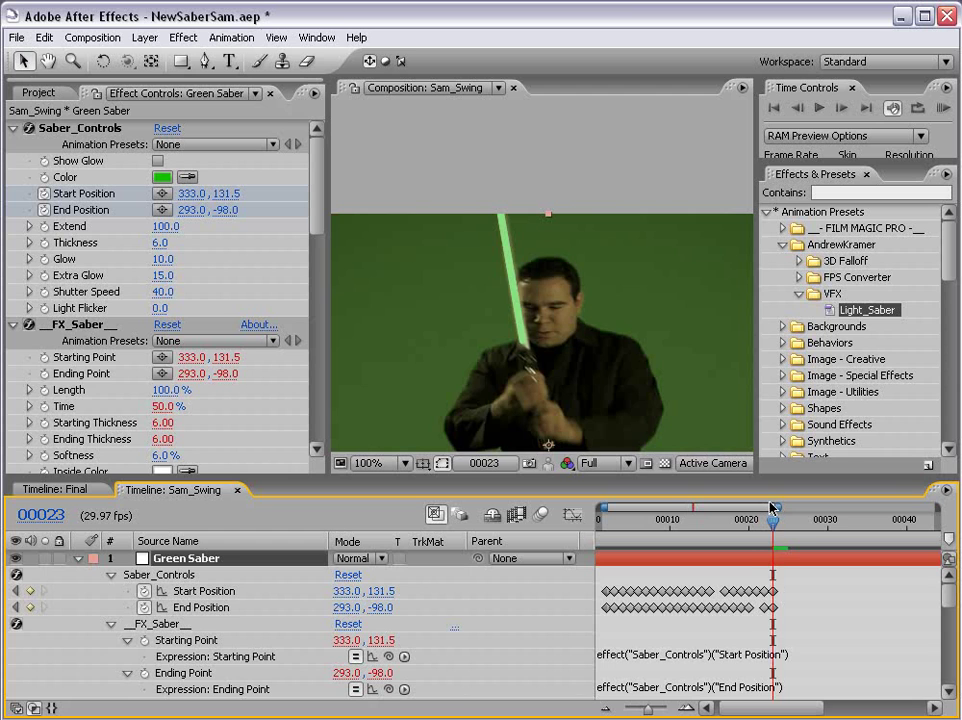
Match the saber to the blurred prop sword at frame 24, with Start Position 311, 129.5 and End Position 227, -92
key("Page_Down")
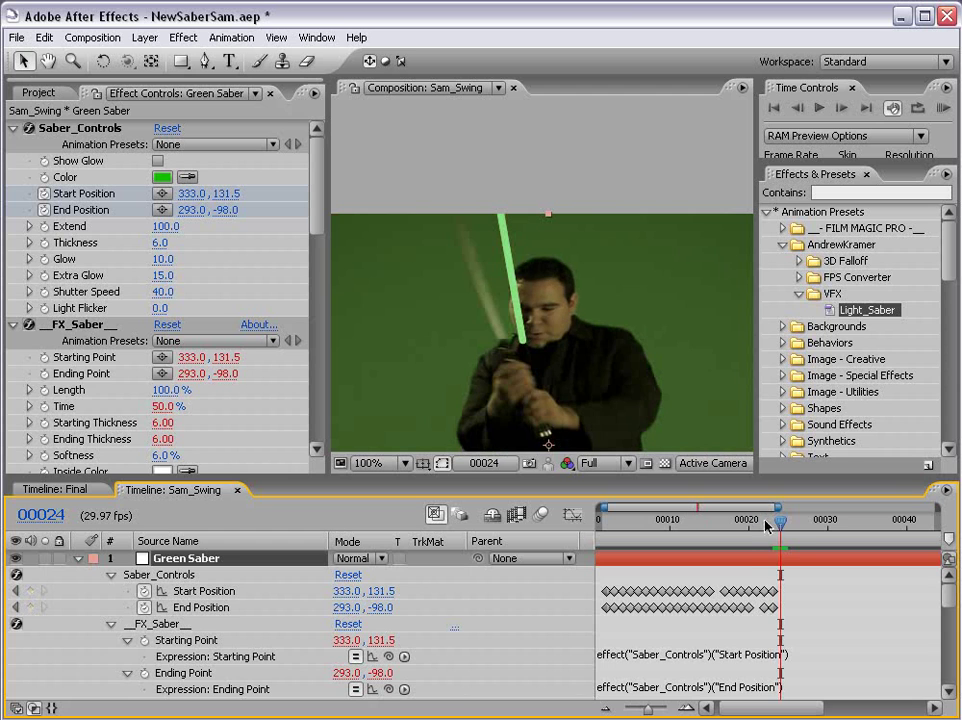
left_click(95, 131)
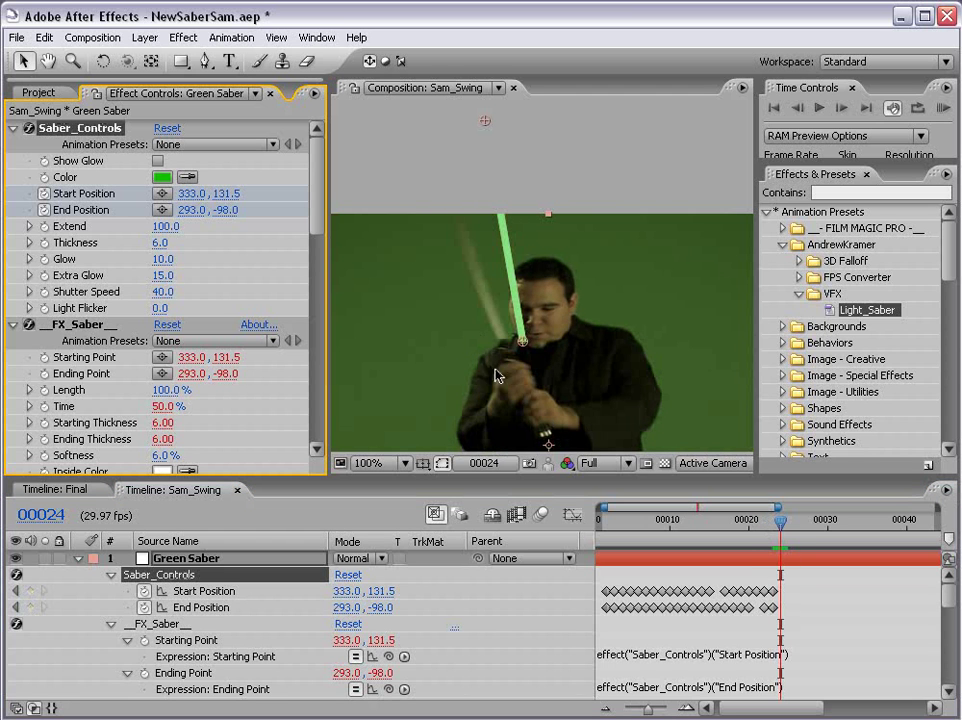
left_click_drag(522, 346, 502, 343)
left_click_drag(485, 120, 421, 127)
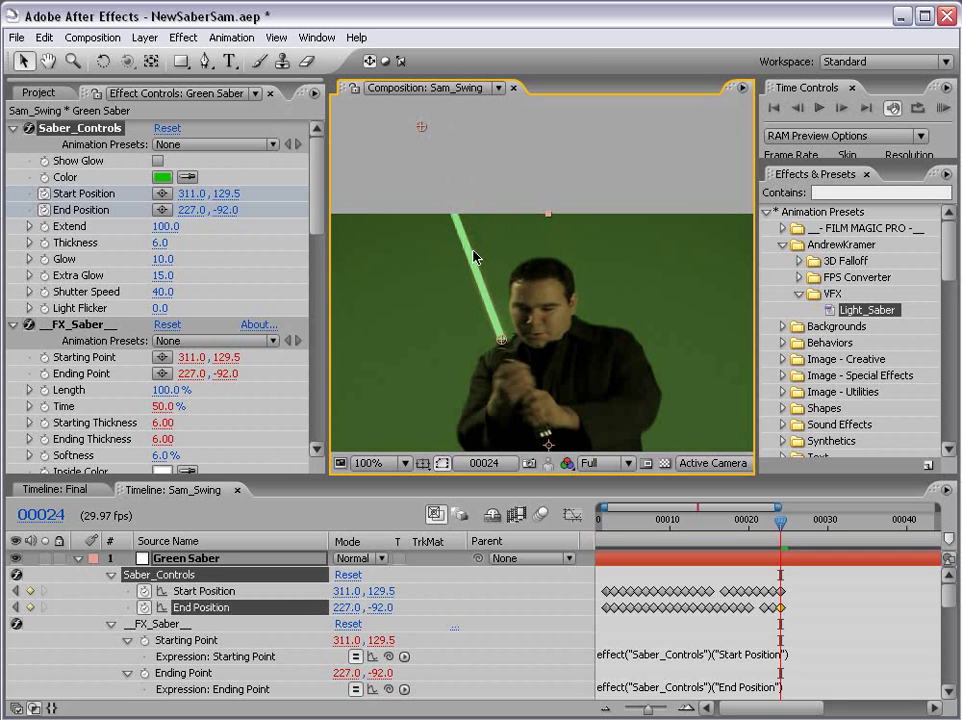
left_click_drag(553, 398, 541, 332)
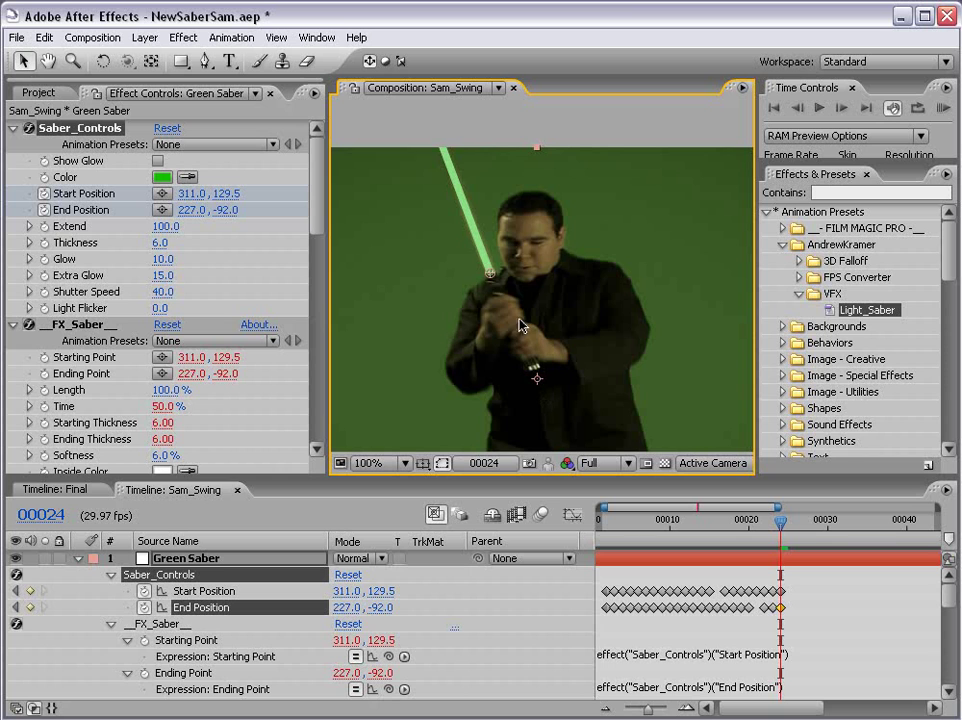
Keyframe the saber onto the prop sword for frames 25 to 29, finishing at Start Position 276, 332.5 and End Position 51, 501
left_click_drag(478, 223, 509, 282)
key("Page_Down")
left_click_drag(519, 329, 489, 342)
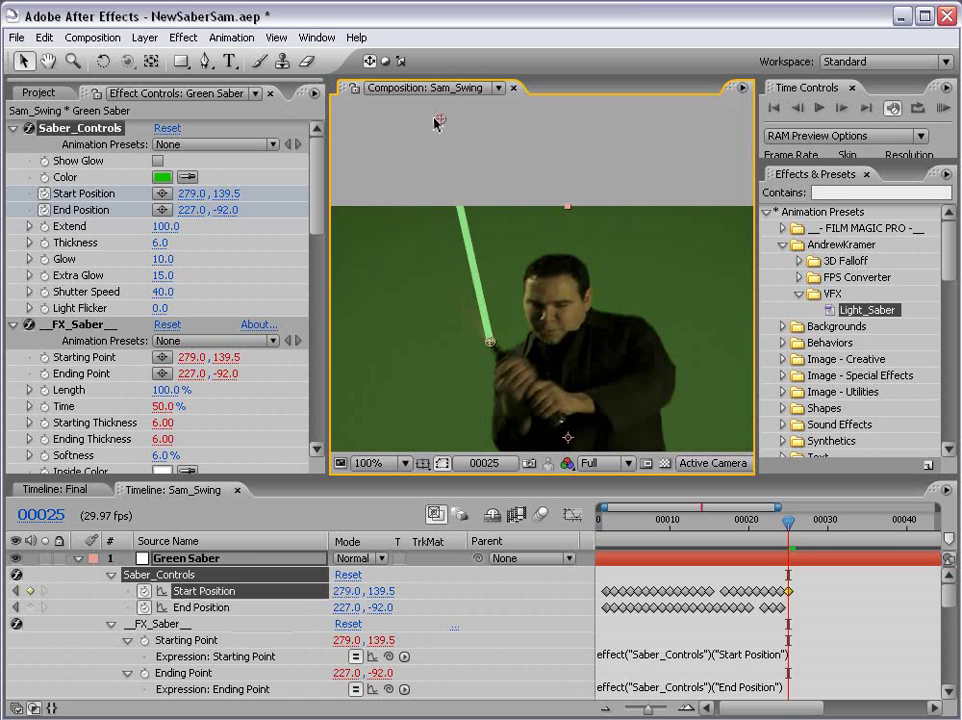
left_click_drag(440, 120, 356, 170)
key("Page_Down")
left_click_drag(489, 344, 468, 382)
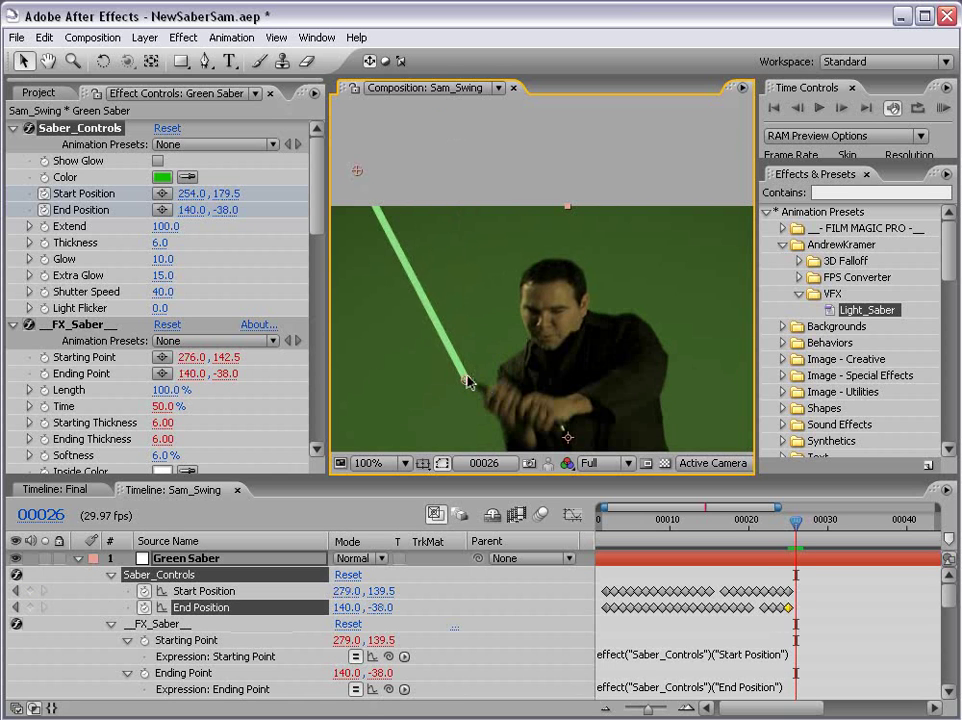
key("comma")
left_click_drag(447, 229, 413, 269)
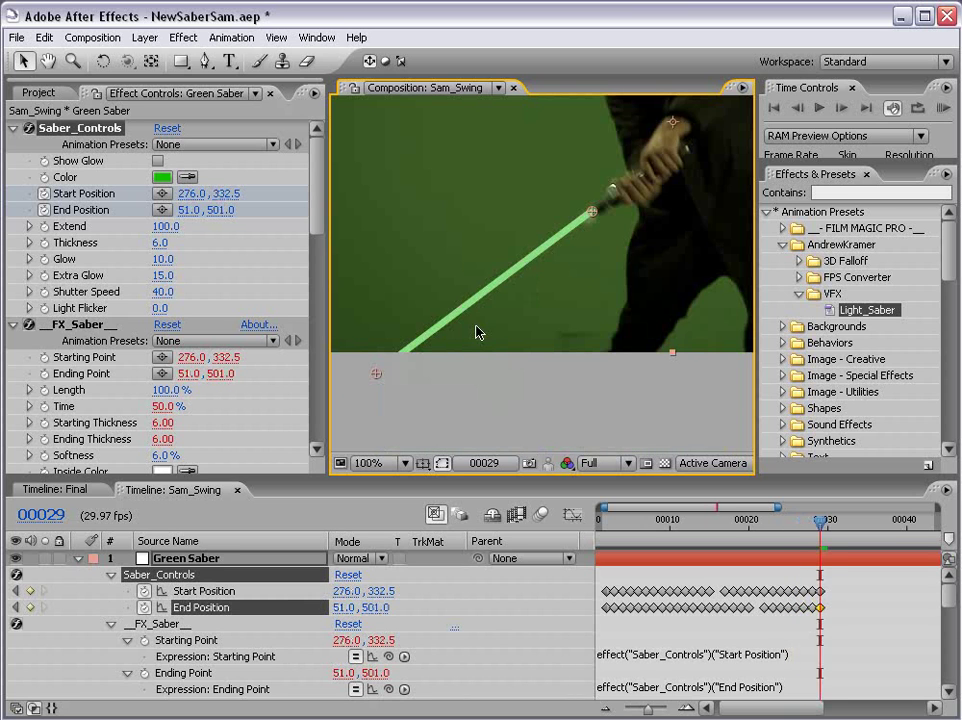
Match the saber to the prop sword at frame 30 with Start Position 296, 358.5 and End Position 100, 558, and realign both points at frame 31
key("Page_Down")
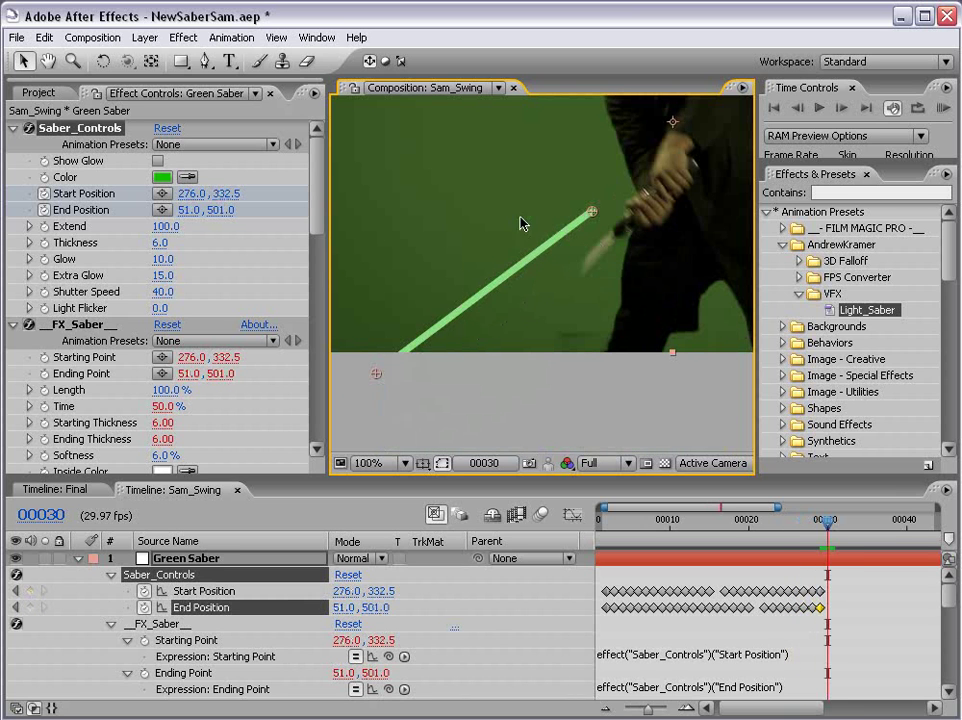
left_click_drag(594, 214, 614, 240)
left_click_drag(375, 378, 477, 326)
left_click_drag(600, 257, 524, 310)
scroll(557, 304, "down", 1)
scroll(541, 306, "up", 1)
key("Page_Down")
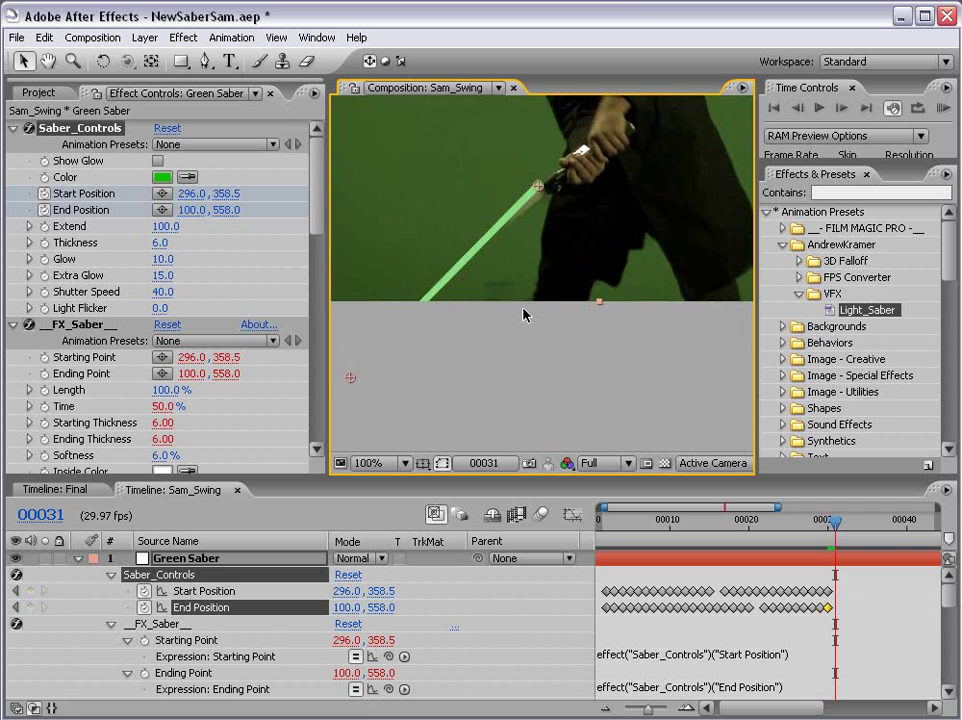
left_click_drag(537, 186, 539, 193)
left_click_drag(355, 378, 333, 371)
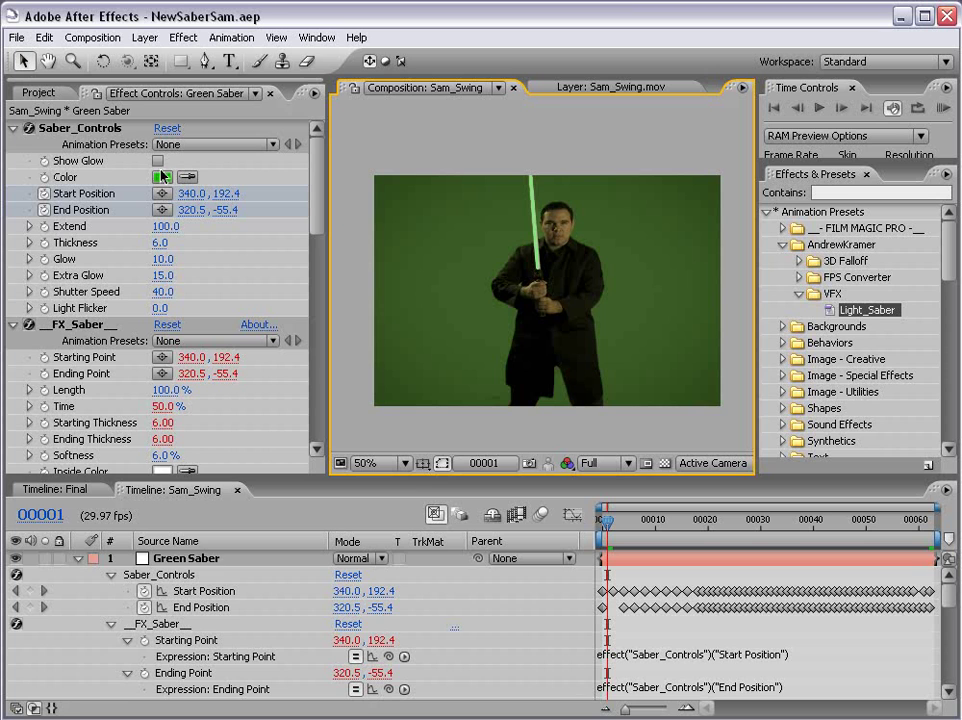
Enable Show Glow in Saber_Controls and play a RAM preview of the swing
left_click(157, 161)
left_click(533, 437)
key("KP_0")
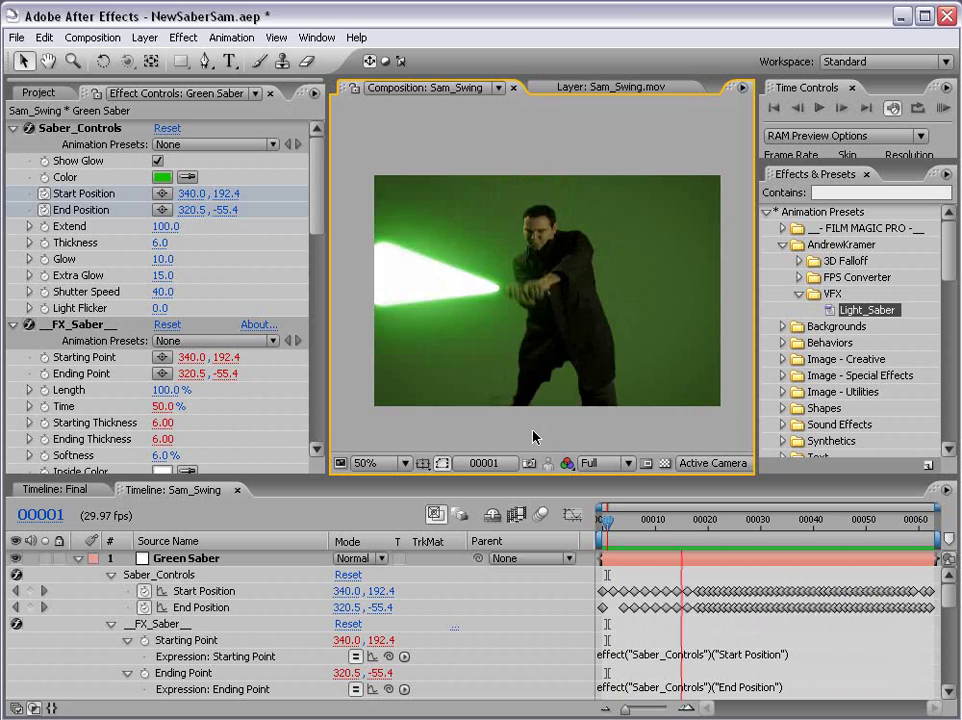
Go to frame 43 and collapse the FX_Saber, FX_Glow, FX_Extra_Glow and FX_Draft_Color effects of the Green Saber layer
left_click(613, 522)
left_click_drag(613, 522, 826, 530)
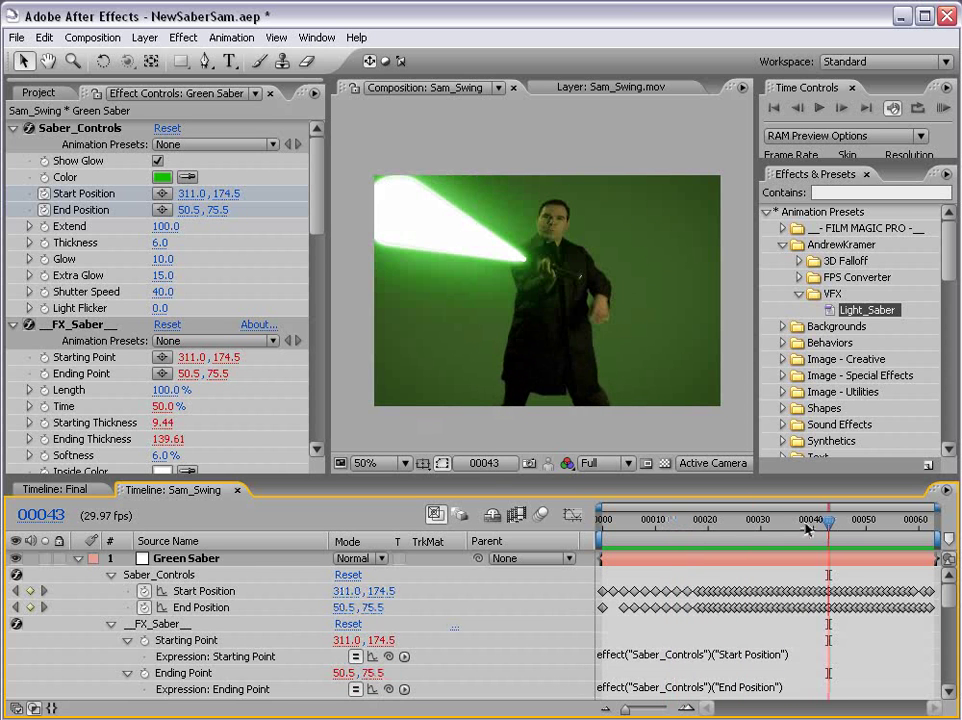
left_click(111, 624)
left_click(110, 640)
left_click(111, 656)
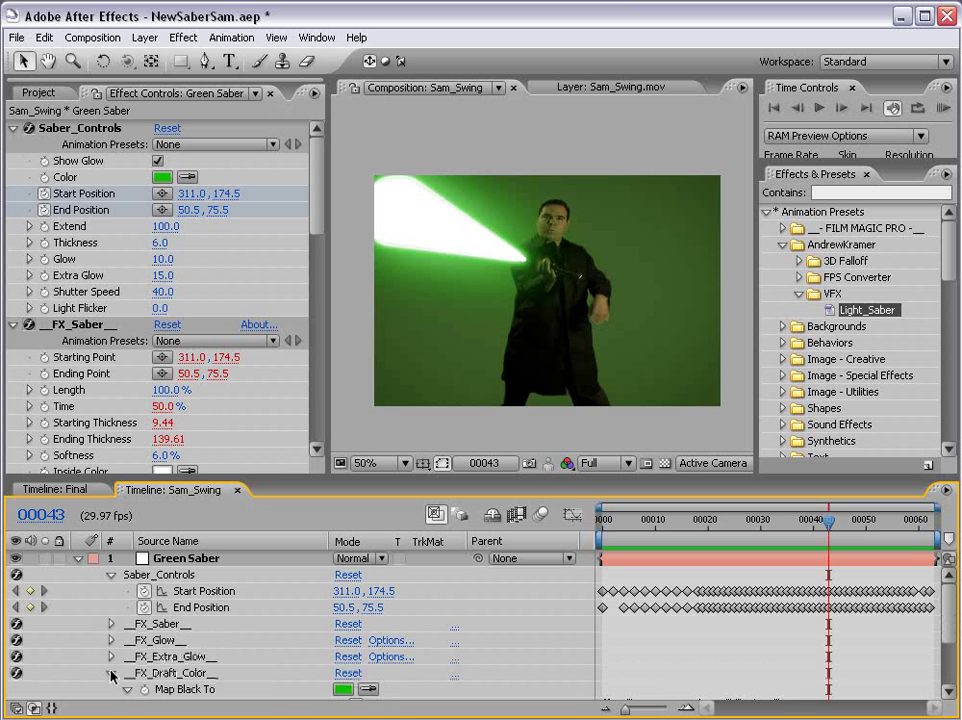
left_click(111, 672)
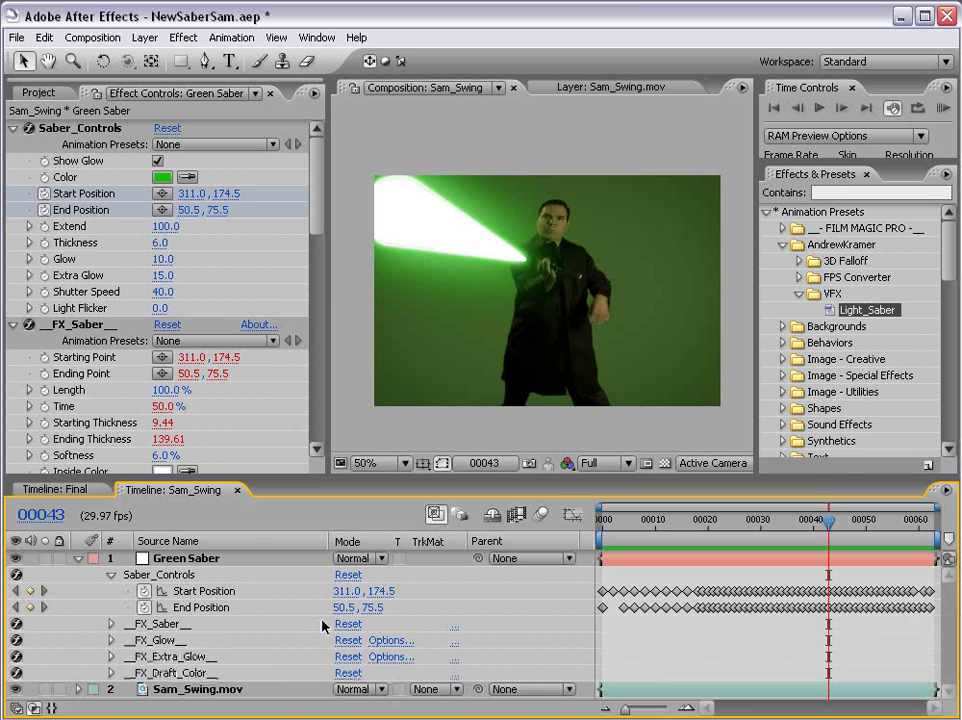
scroll(650, 330, "up", 2)
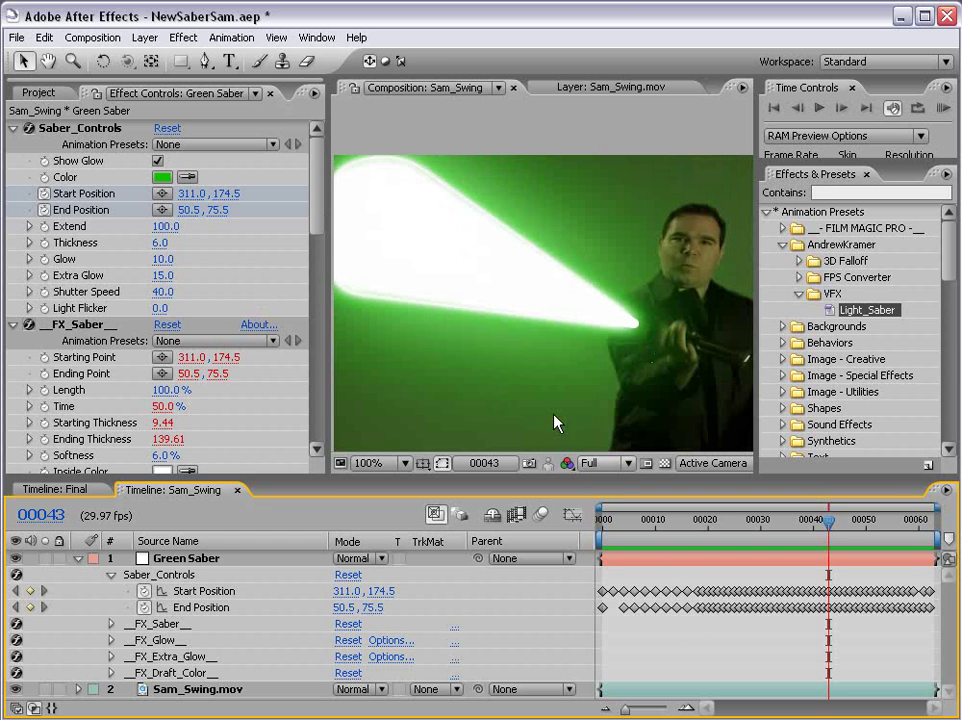
Try a Shutter Speed of 94 in the Green Saber layer's Saber_Controls, and lower it to 20
left_click(672, 558)
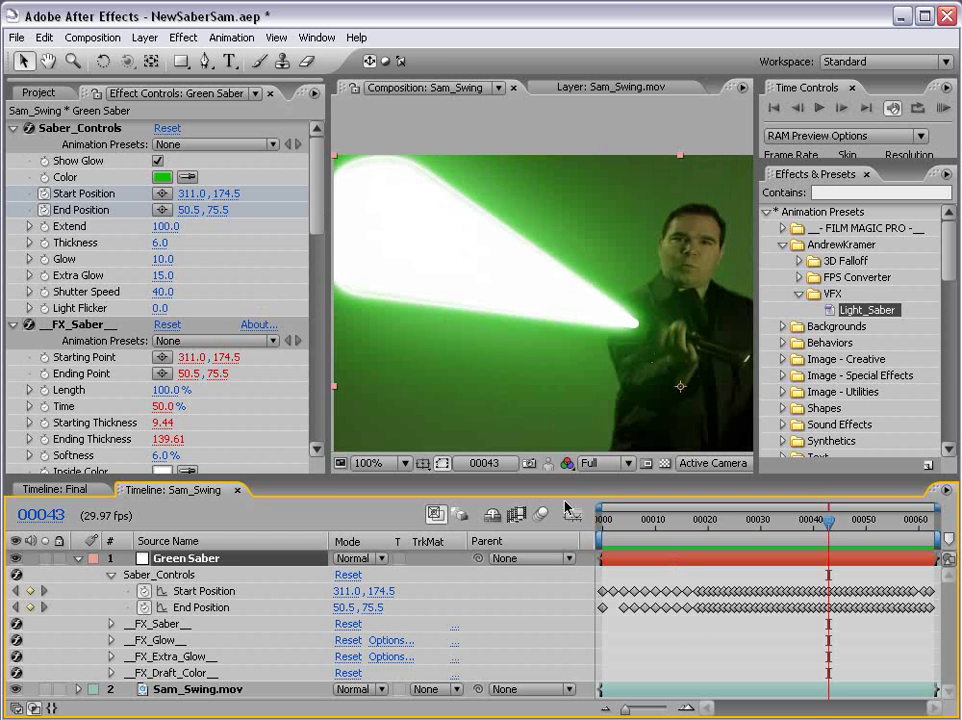
left_click(82, 129)
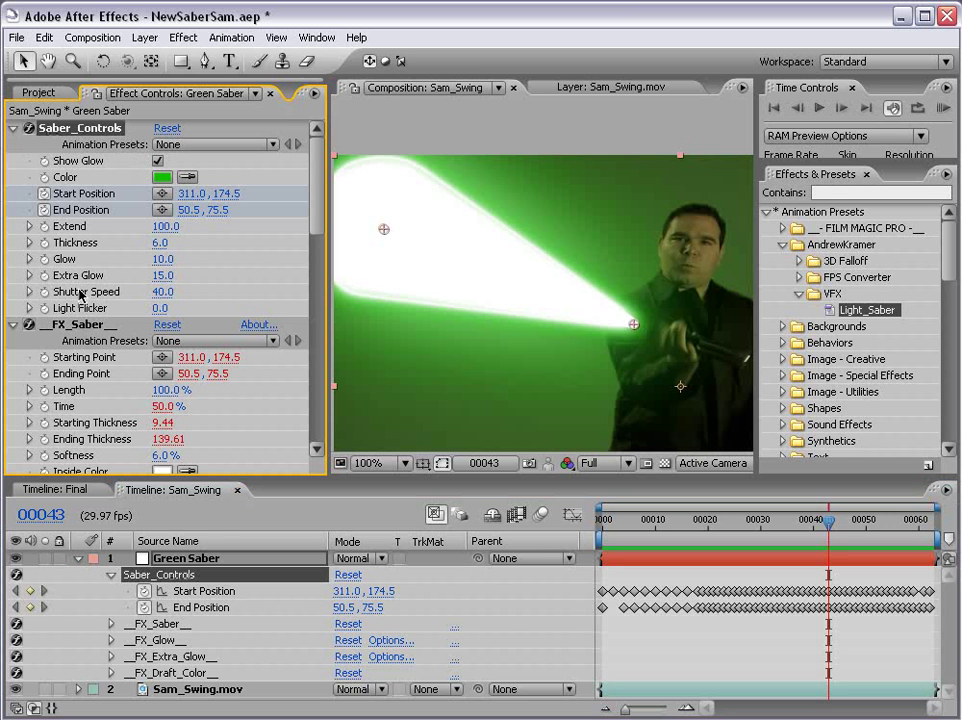
left_click_drag(160, 292, 200, 291)
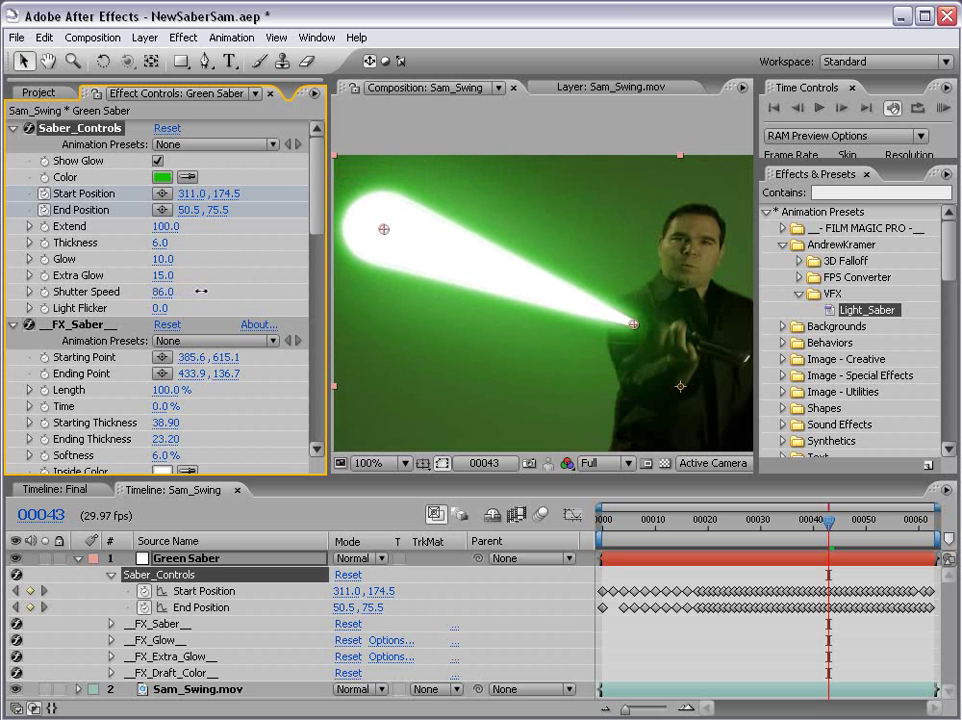
left_click(162, 291)
type("94")
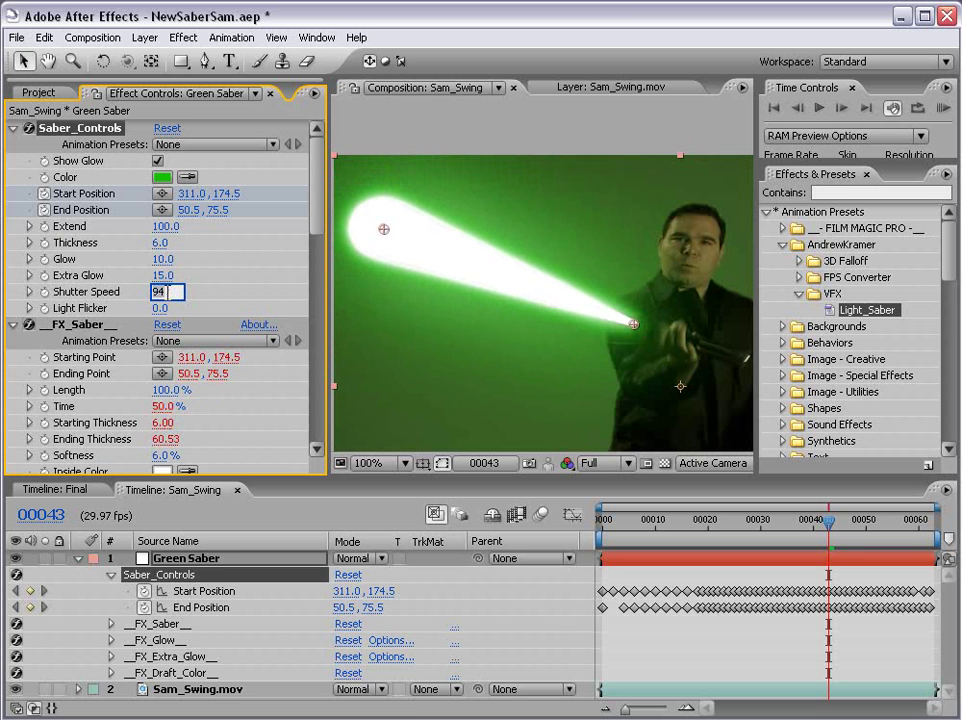
key("Return")
Play a RAM preview of the whole swing to examine the saber's motion blur at the low Shutter Speed
scroll(539, 297, "down", 1)
left_click_drag(598, 346, 518, 294)
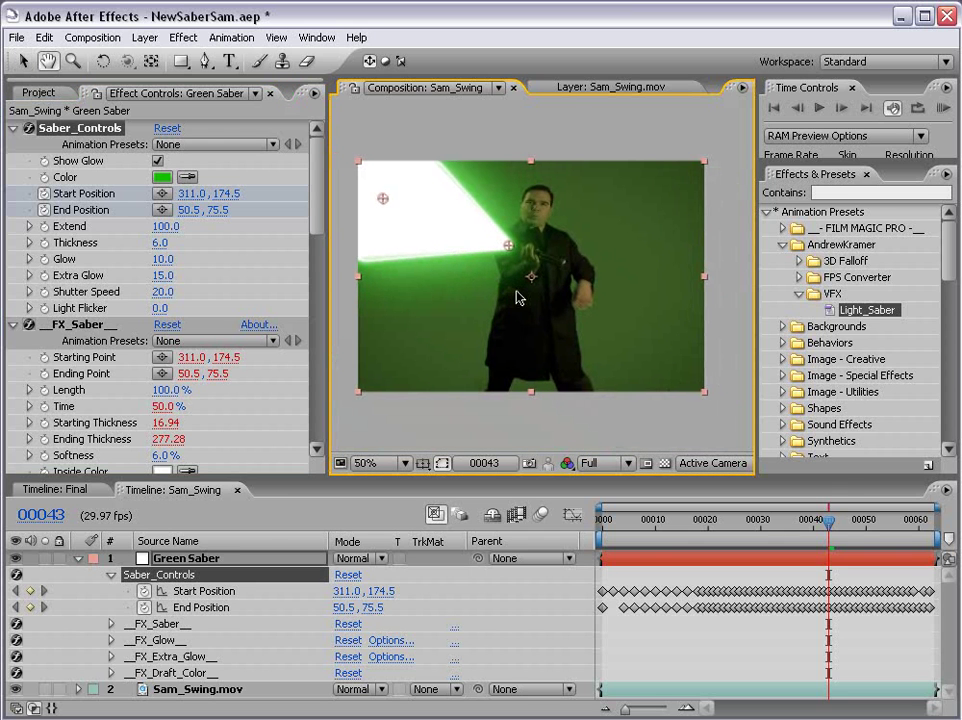
key("KP_0")
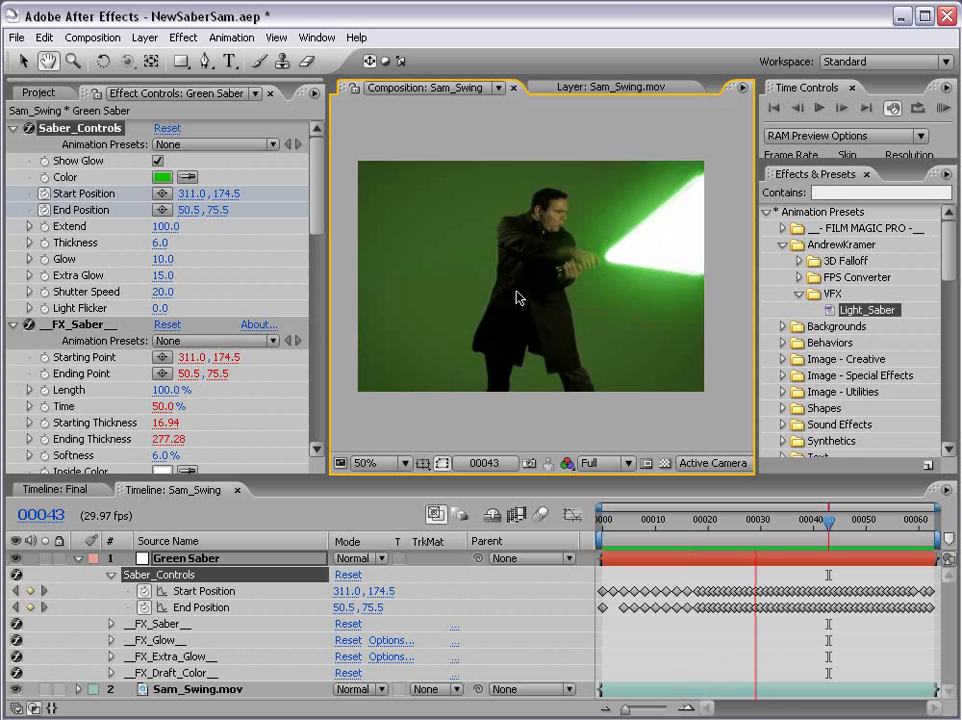
key("space")
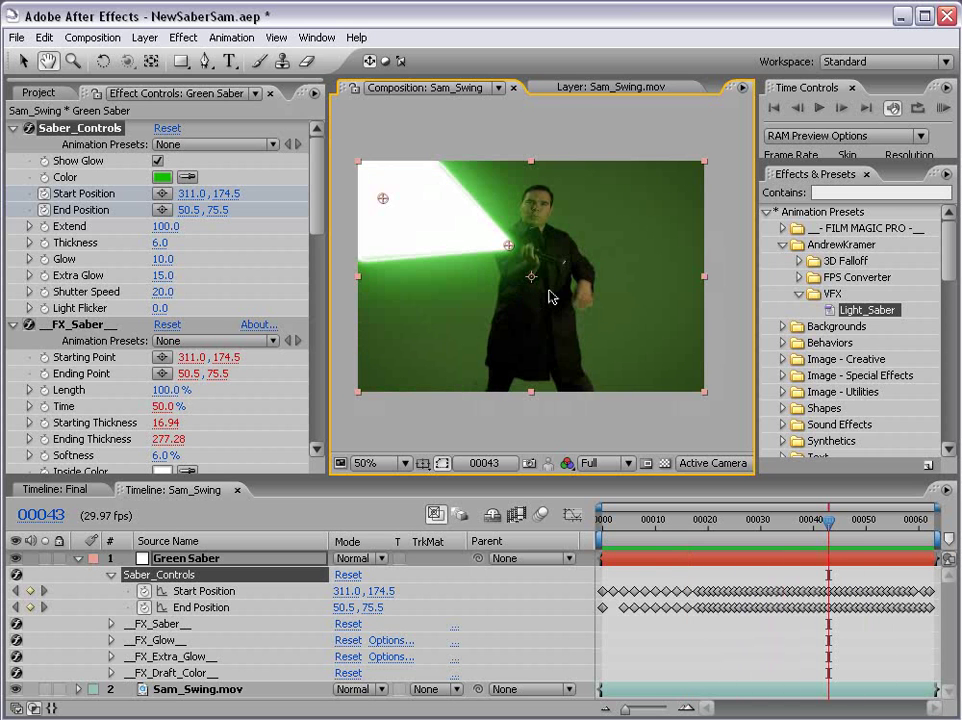
key("space")
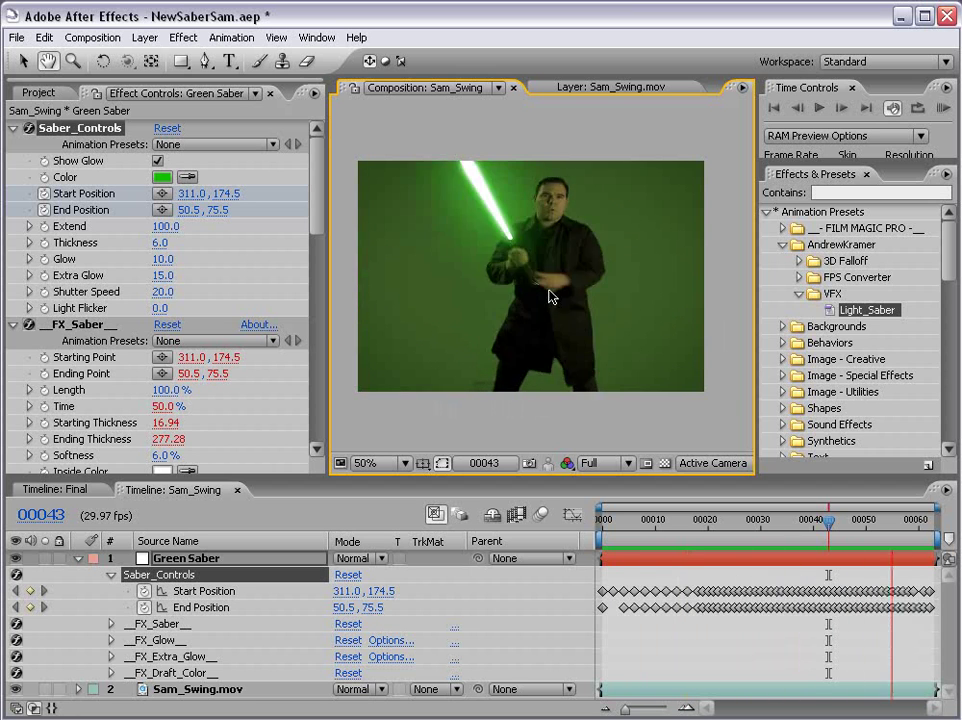
Set the saber's Shutter Speed to 40 and preview the swing
left_click(162, 291)
type("150")
key("Return")
key("space")
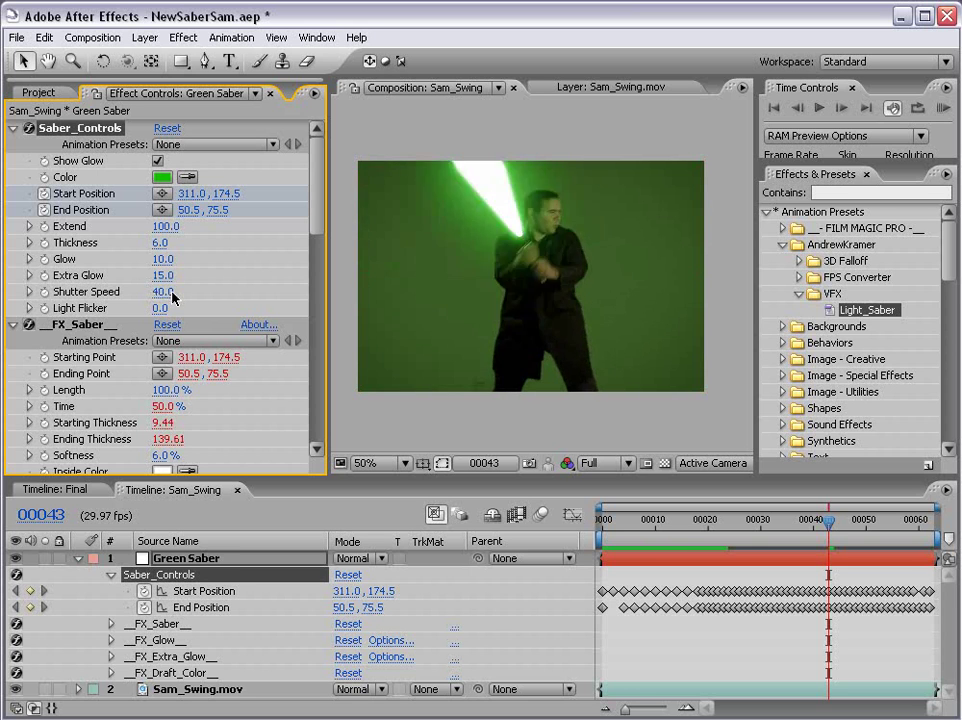
key("space")
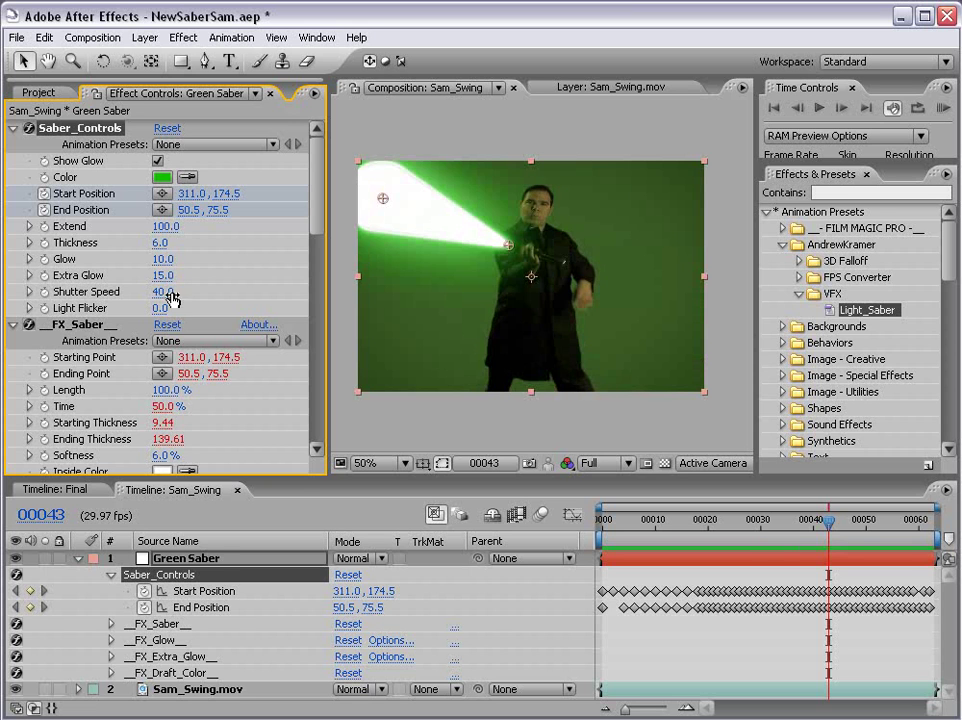
Compare the glowing saber with the prop sword's own motion blur at frame 39 by hiding and showing the Green Saber layer
left_click(422, 404)
scroll(535, 298, "up", 1)
scroll(535, 298, "down", 1)
left_click_drag(457, 260, 491, 274)
left_click(15, 558)
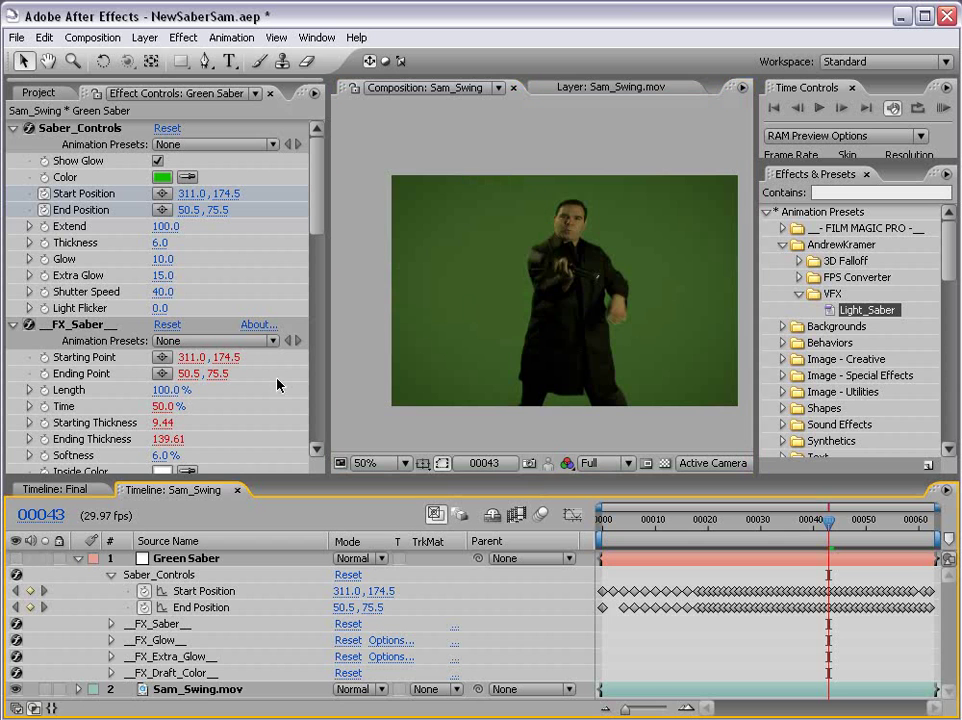
mouse_move(822, 530)
left_mouse_down()
mouse_move(795, 530)
mouse_move(806, 530)
left_mouse_up()
scroll(661, 315, "up", 1)
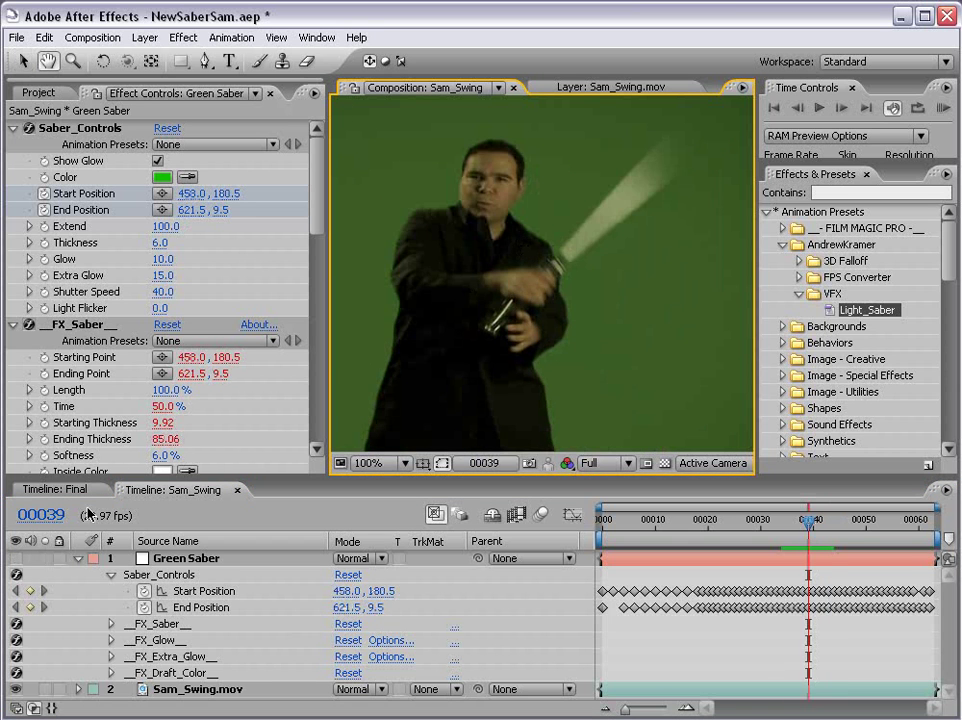
left_click(15, 559)
left_click(15, 559)
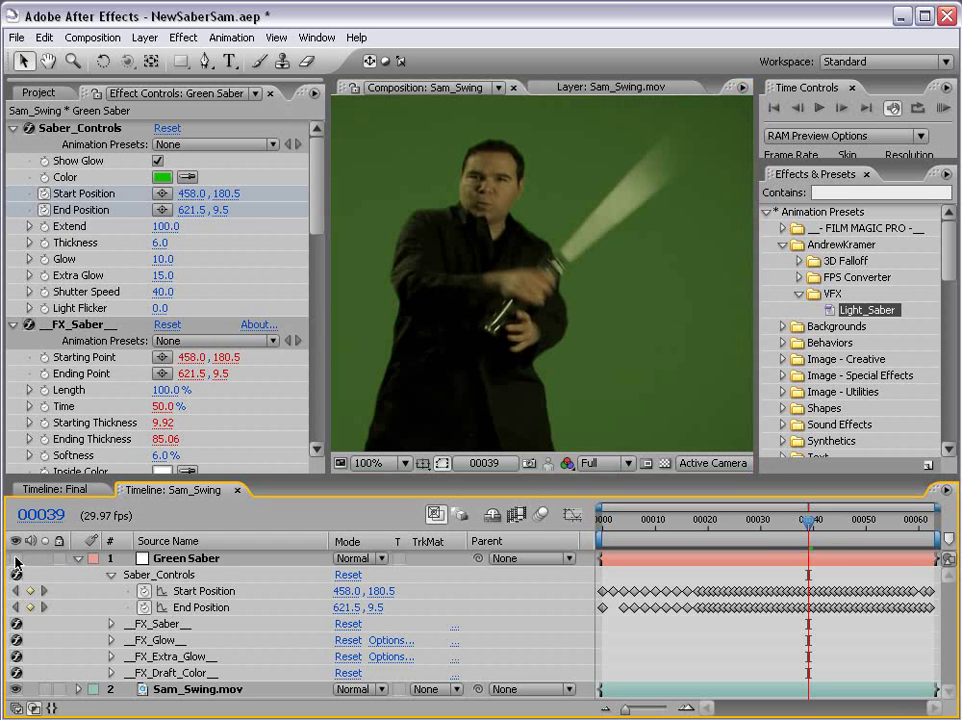
left_click(15, 559)
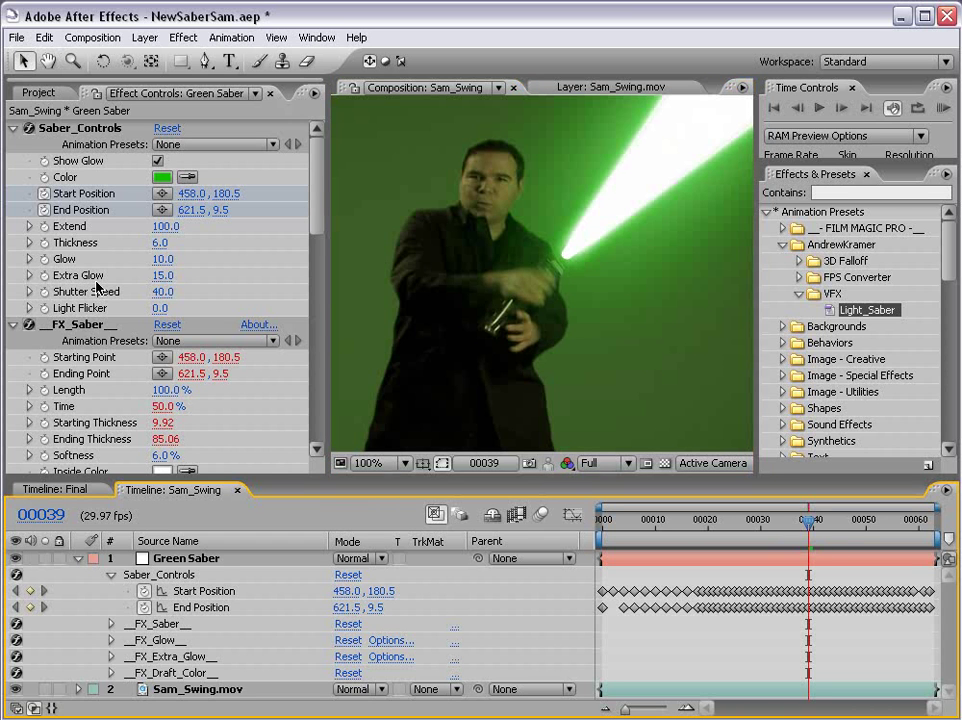
Try a Shutter Speed of 51 and compare the blade with the blurred prop sword by toggling the layer's visibility
mouse_move(162, 292)
left_mouse_down()
mouse_move(150, 290)
mouse_move(167, 289)
left_mouse_up()
left_click(15, 559)
left_click(15, 559)
scroll(539, 299, "down", 1)
key("space")
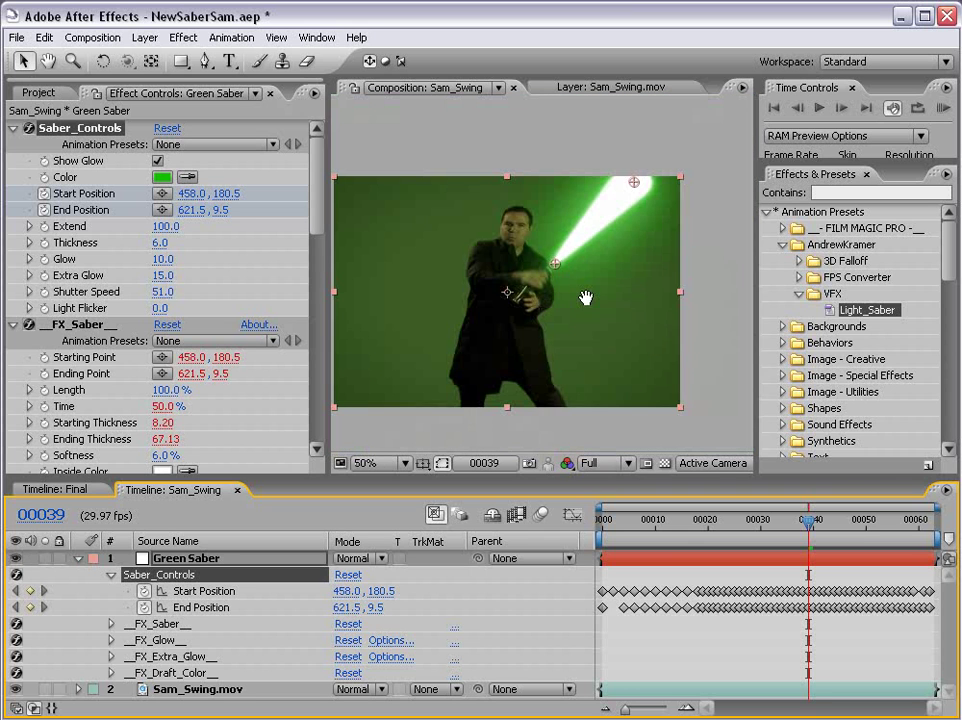
left_click_drag(584, 297, 605, 289)
left_click(729, 645)
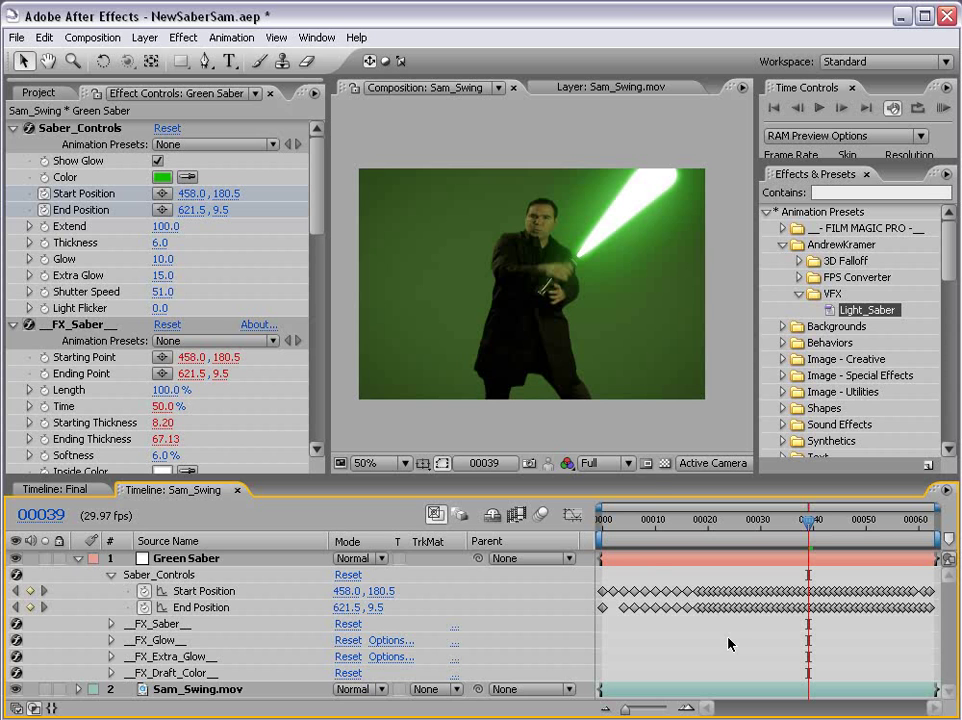
Change the saber's Color in Saber_Controls to bright blue, 00A9F0
left_click(159, 177)
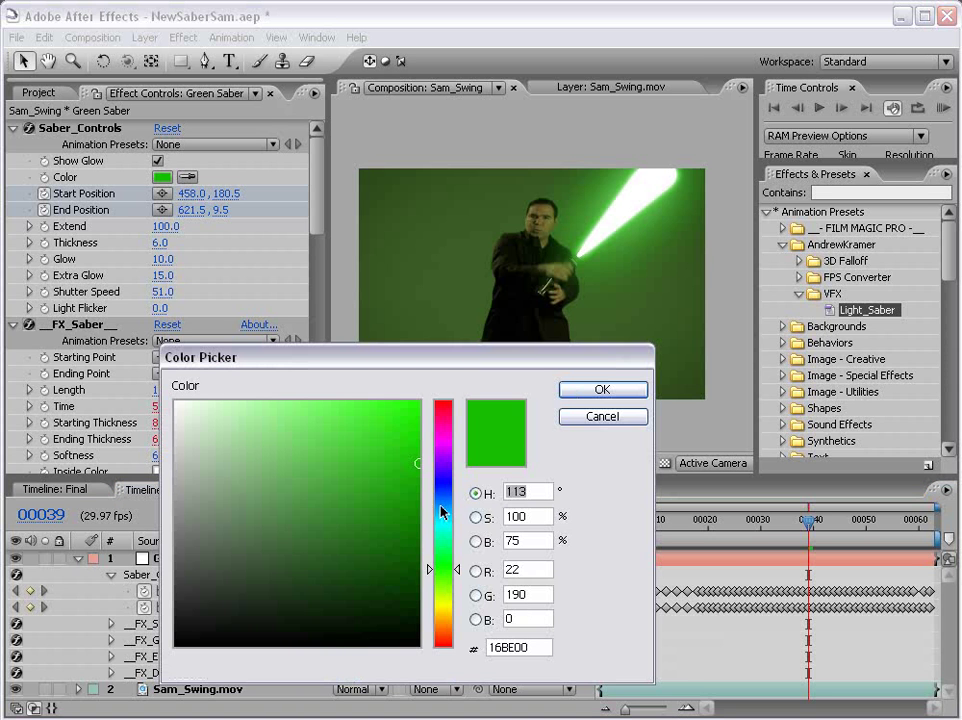
left_click(441, 511)
left_click(603, 393)
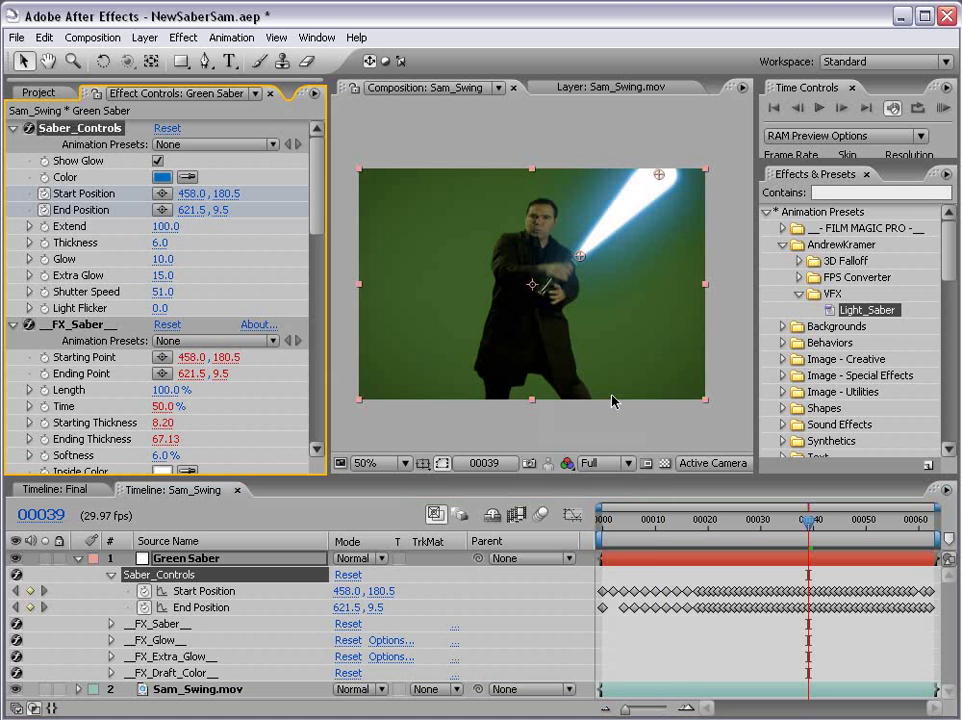
left_click(162, 177)
left_click(428, 510)
left_click(423, 419)
left_click(418, 415)
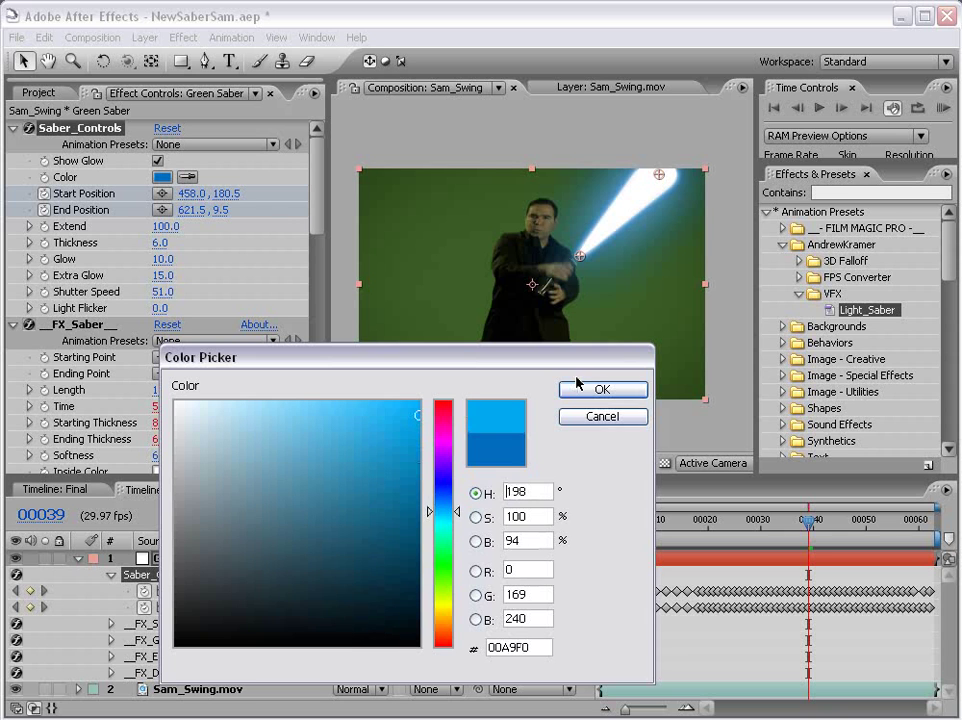
left_click(600, 389)
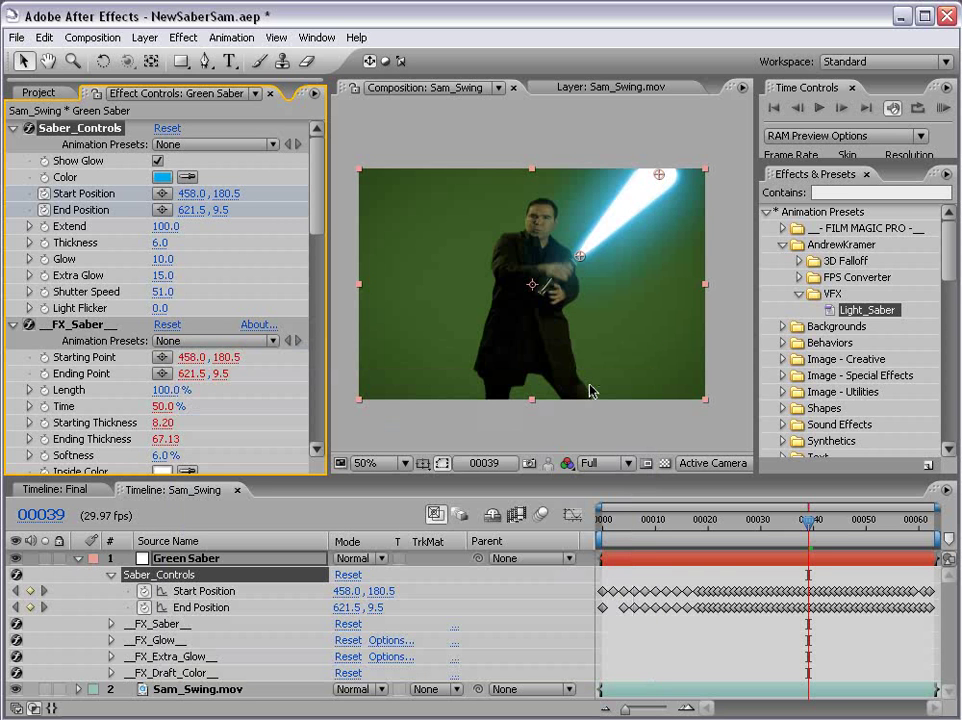
Play a RAM preview of the blue saber and set the Shutter Speed to 40
key("KP_0")
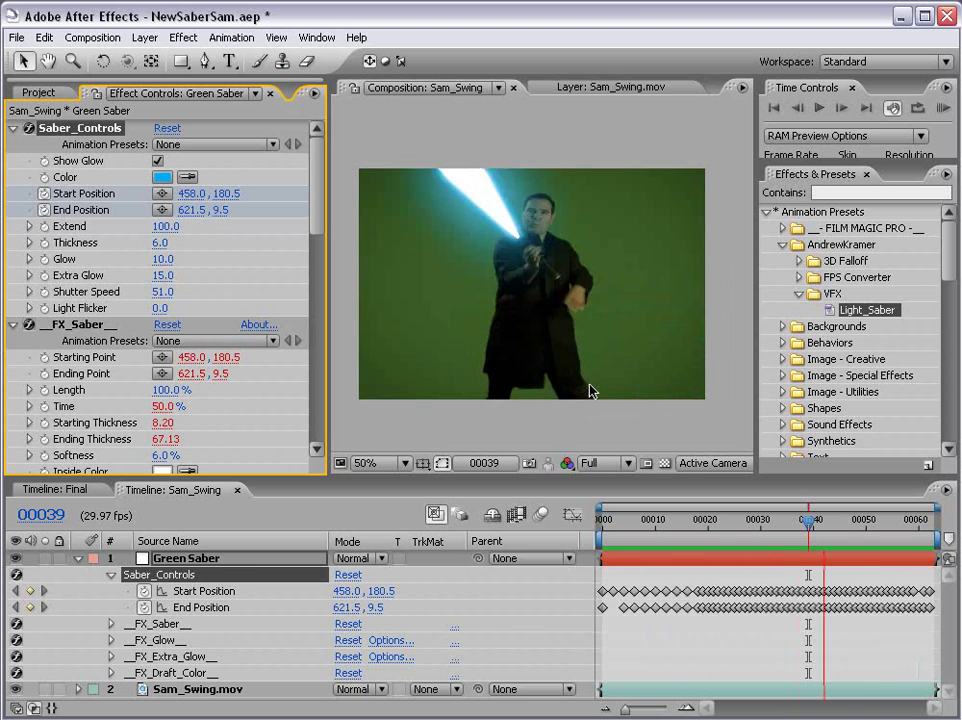
key("space")
left_click(163, 293)
type("40")
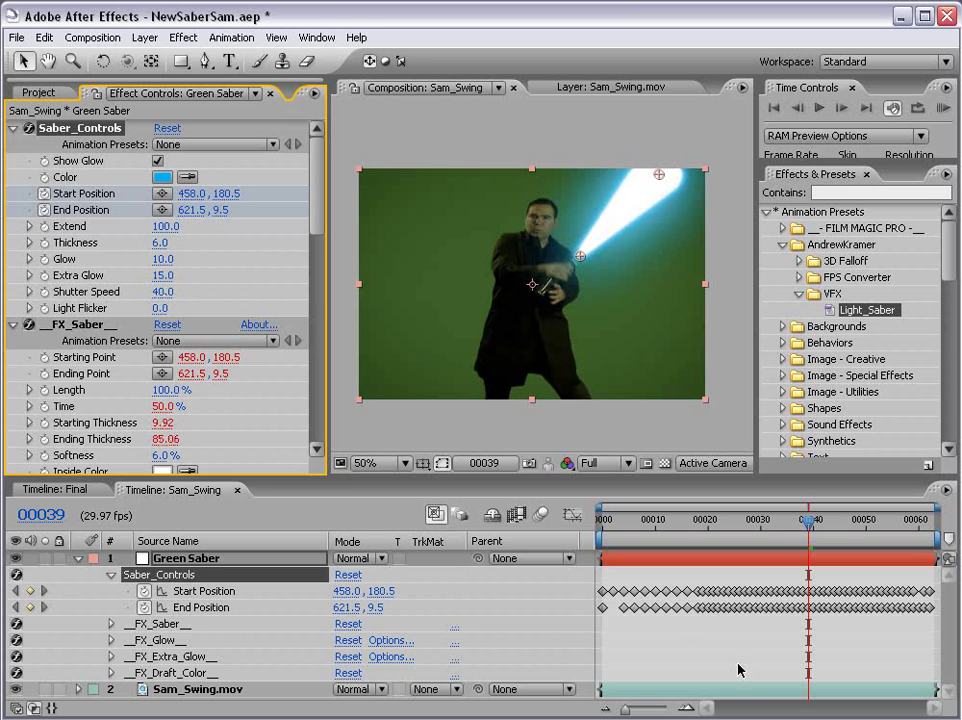
Collapse the Green Saber layer's properties and create a new white 720 x 480 solid named Red Saber
left_click(126, 567)
left_click(77, 560)
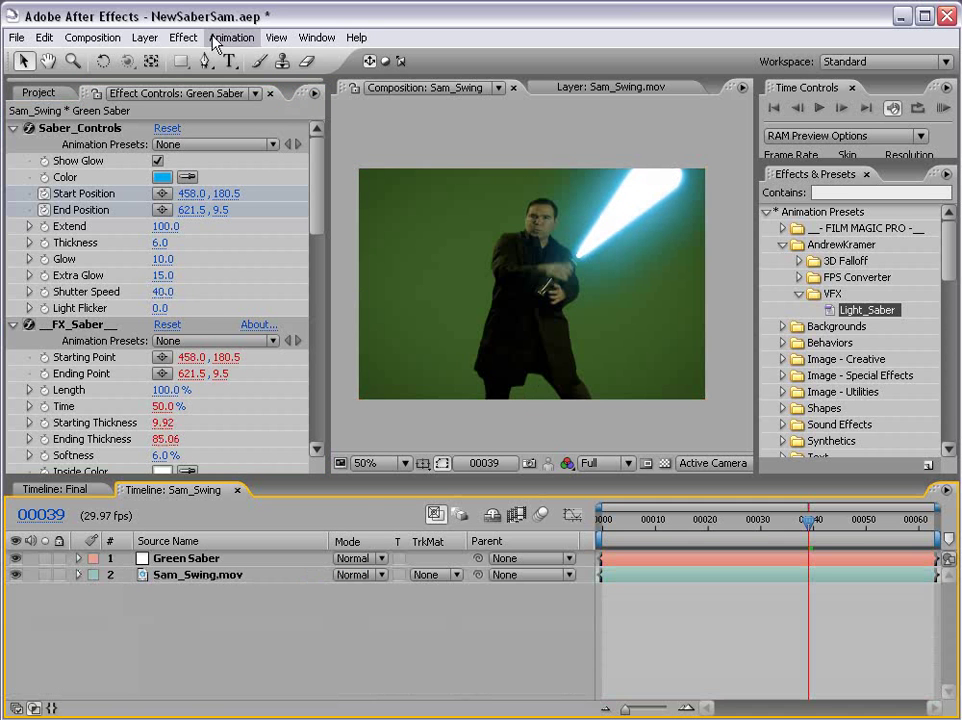
left_click(145, 37)
mouse_move(160, 58)
left_click(426, 74)
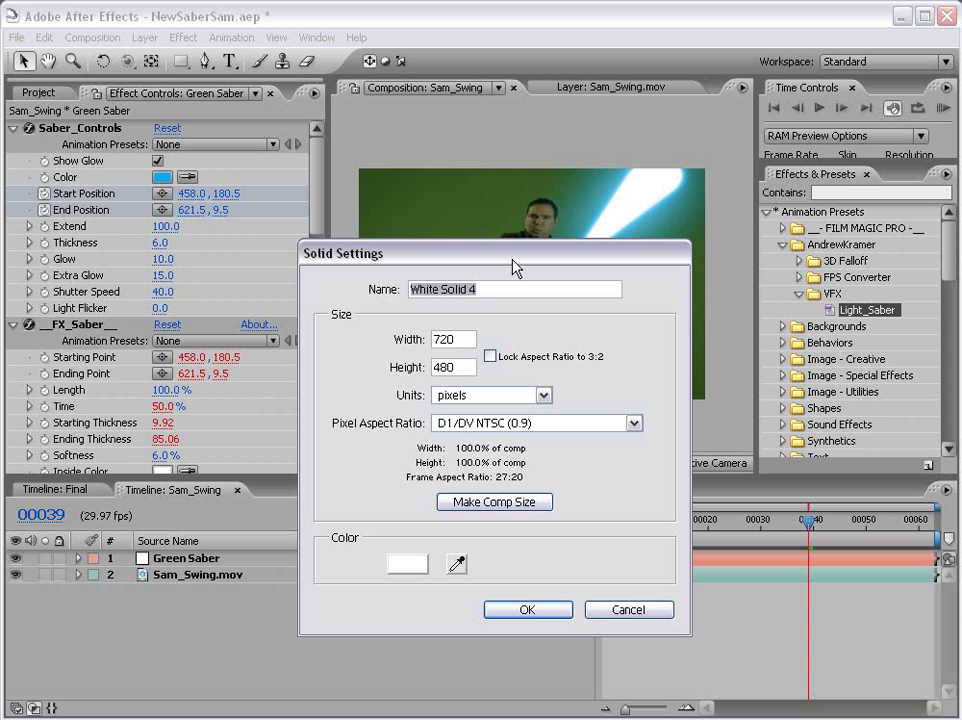
type("Red Sab")
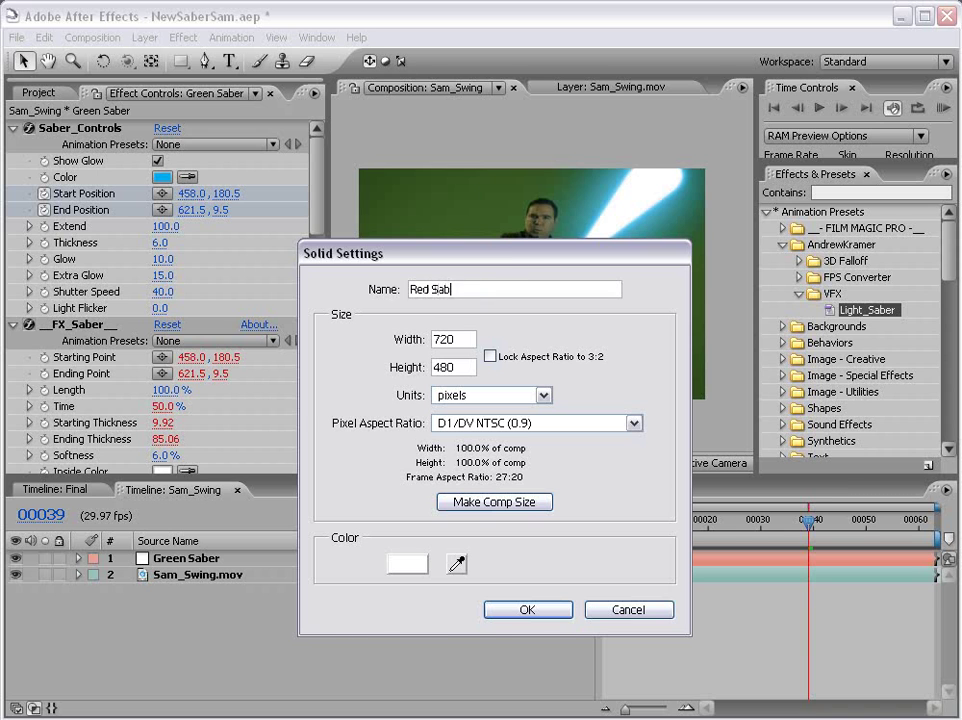
type("er")
key("Return")
Apply the Light_Saber preset to the Red Saber layer and change its saber Color to red
left_click_drag(866, 312, 487, 237)
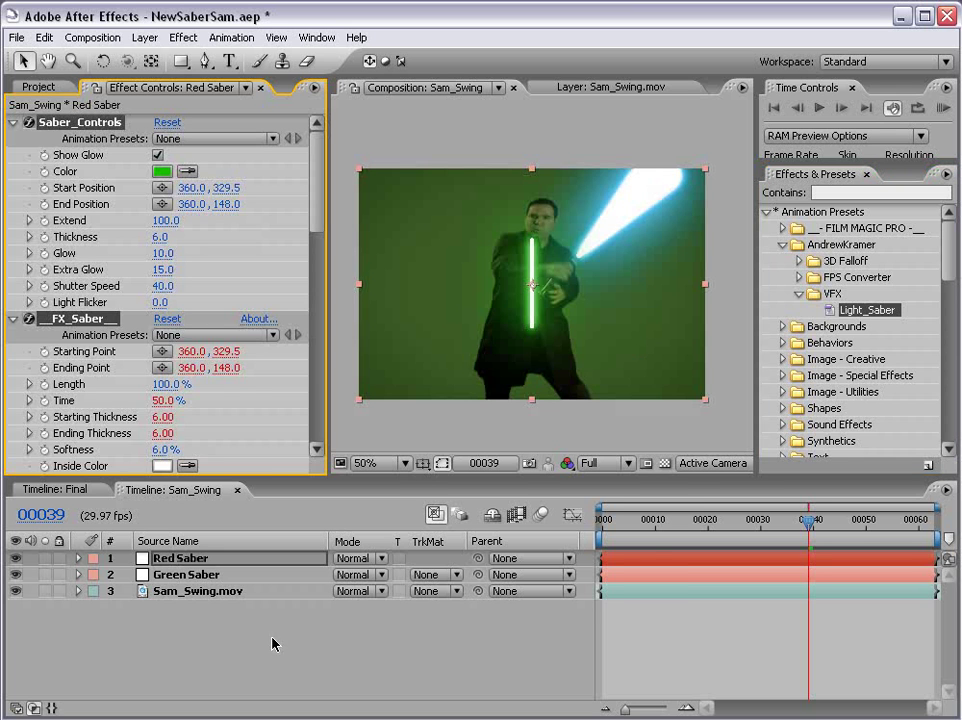
left_click(162, 172)
left_click_drag(443, 467, 443, 402)
left_click(419, 424)
left_click(602, 389)
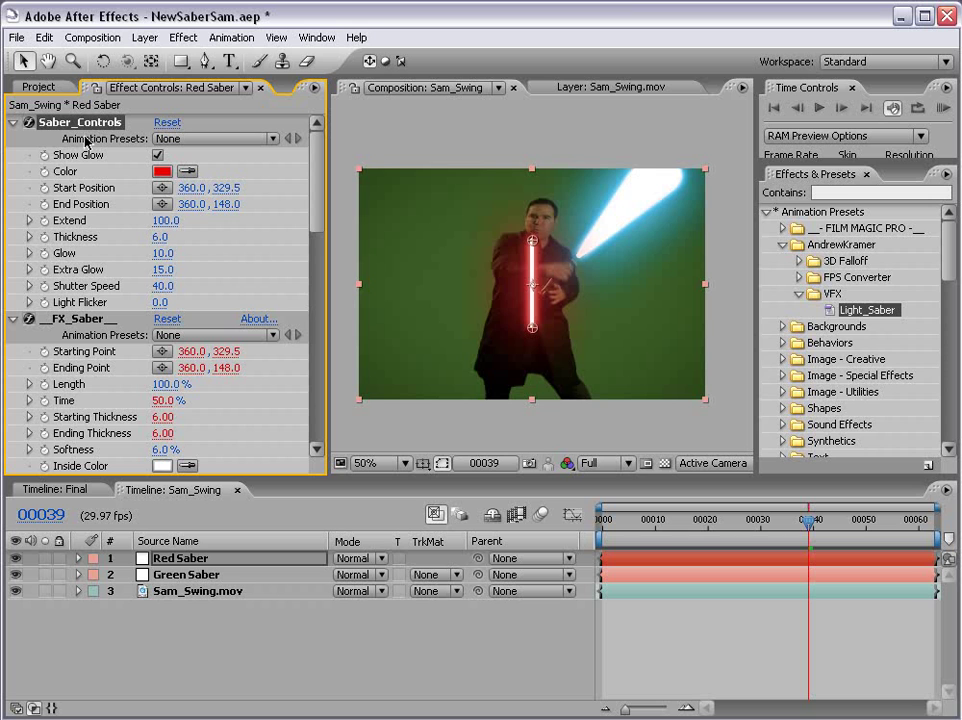
Enable Start and End Position keyframes for the red saber at frame 39 and lay the blade horizontally across the footage near frame 32
left_click(44, 188)
left_click(44, 204)
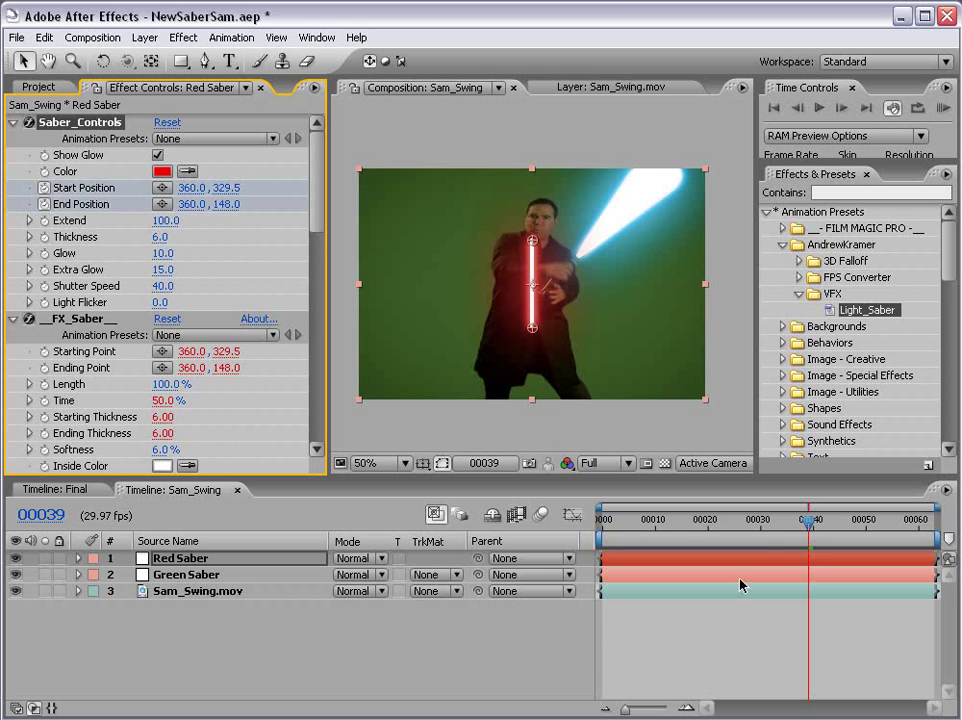
left_click_drag(808, 521, 771, 521)
left_click_drag(532, 241, 640, 241)
left_click_drag(533, 328, 477, 240)
Keyframe the red saber nearly horizontal across the actor at frame 52 and reveal its keyframes to check the motion between them
key("k")
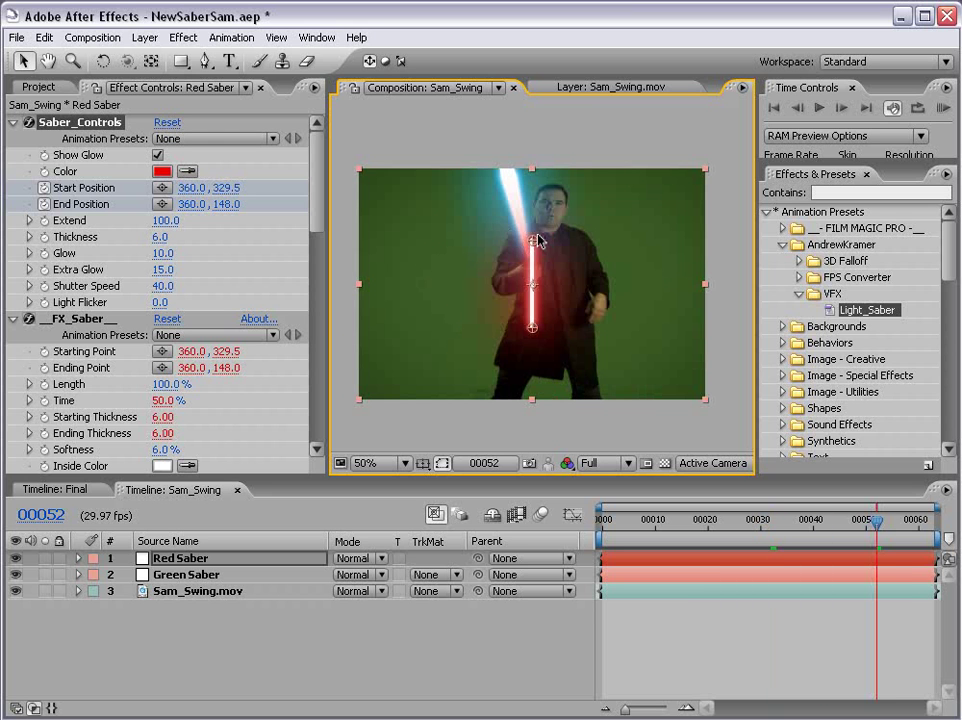
left_click_drag(536, 240, 645, 214)
left_click_drag(532, 327, 440, 228)
key("u")
left_click_drag(876, 521, 816, 553)
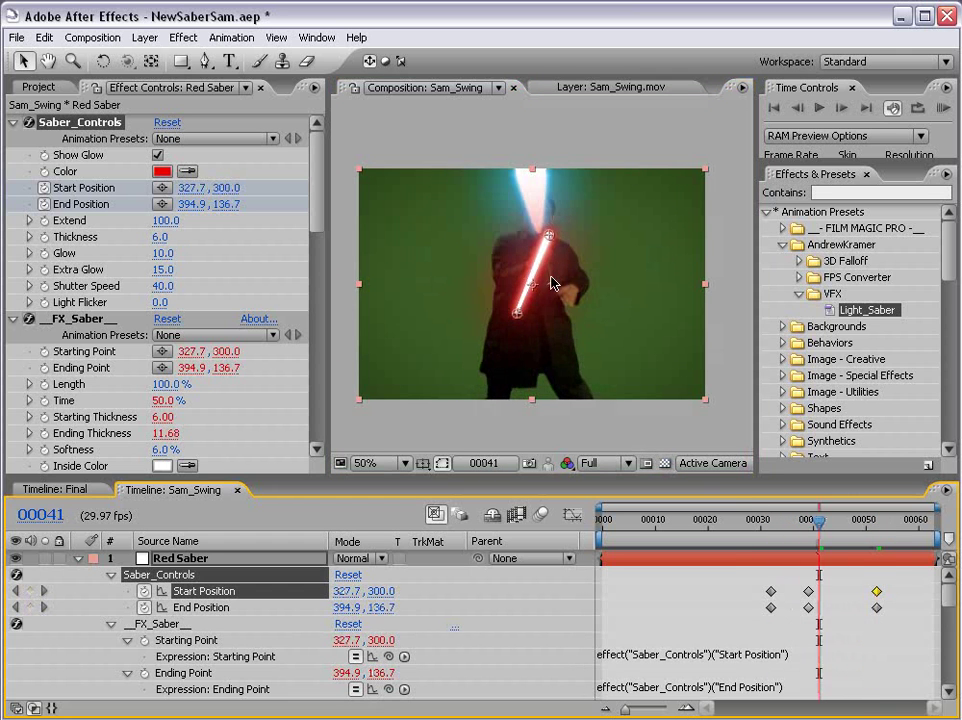
Keyframe the red saber at frame 3 across the other blade, Start Position 217.0, 74.5 and End Position 488.0, 99.0, and collapse its properties
left_click_drag(692, 546, 618, 546)
scroll(511, 197, "up", 2)
left_click_drag(511, 197, 502, 317)
left_click_drag(420, 322, 391, 255)
left_click_drag(718, 320, 535, 275)
key("space")
left_click_drag(419, 316, 552, 335)
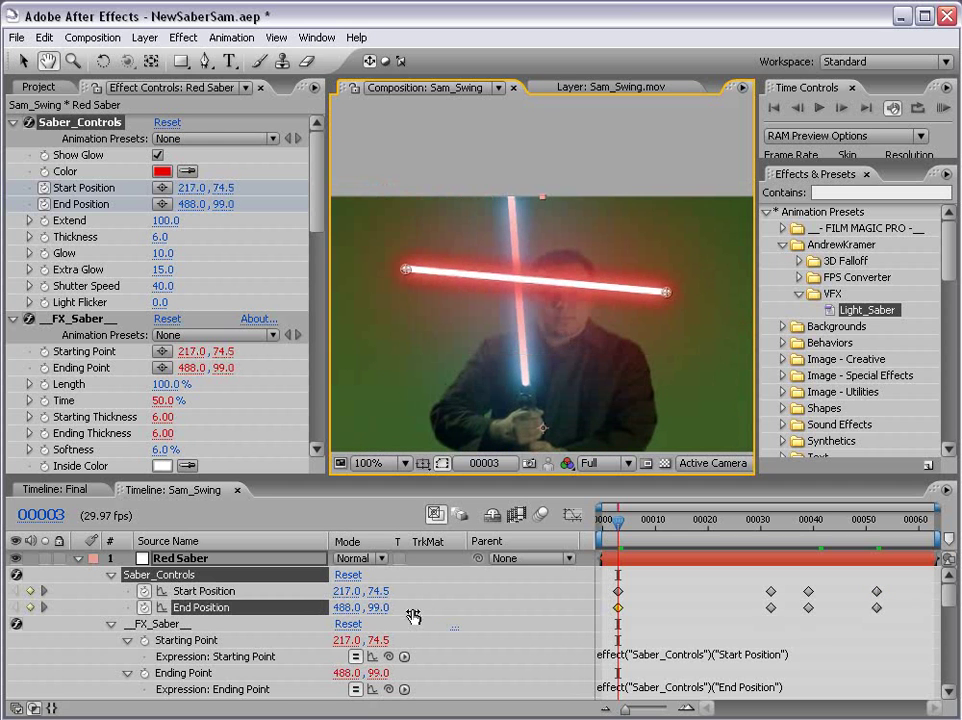
left_click(78, 558)
left_click(197, 630)
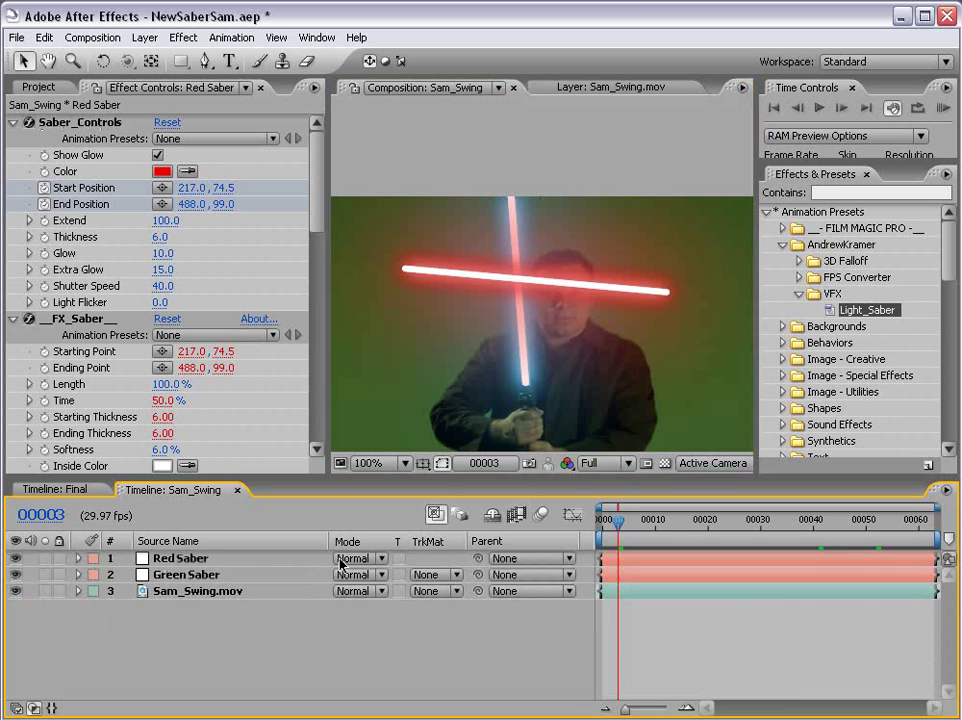
Set the blending mode of both the Red Saber and Green Saber layers to Lighten
left_click(190, 559)
left_click(192, 575, "shift")
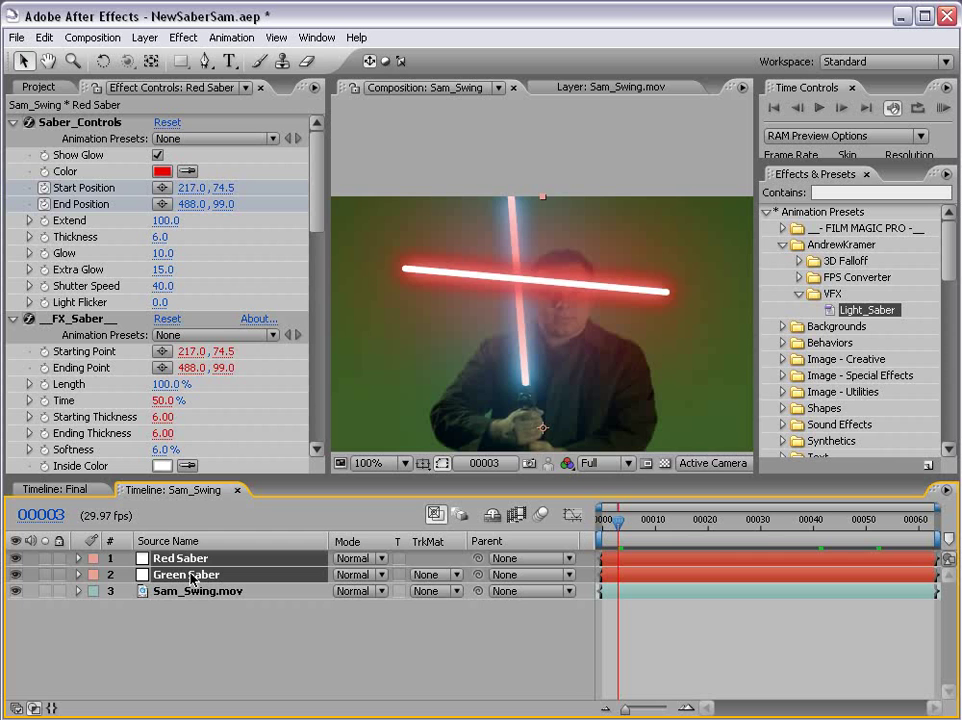
left_click(357, 567)
left_click(350, 712)
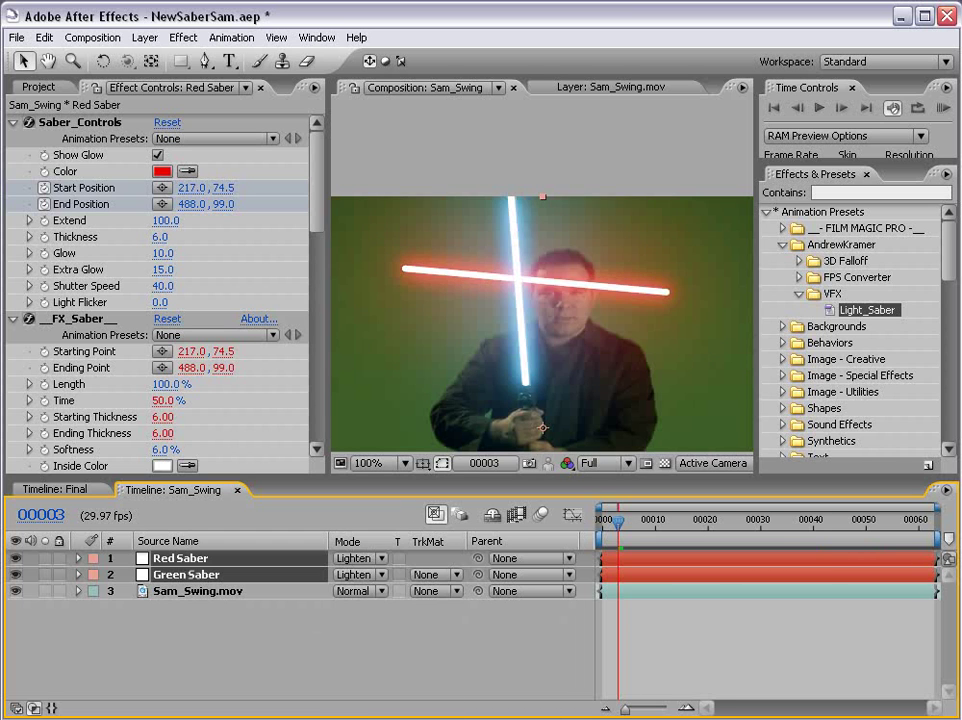
left_click(447, 640)
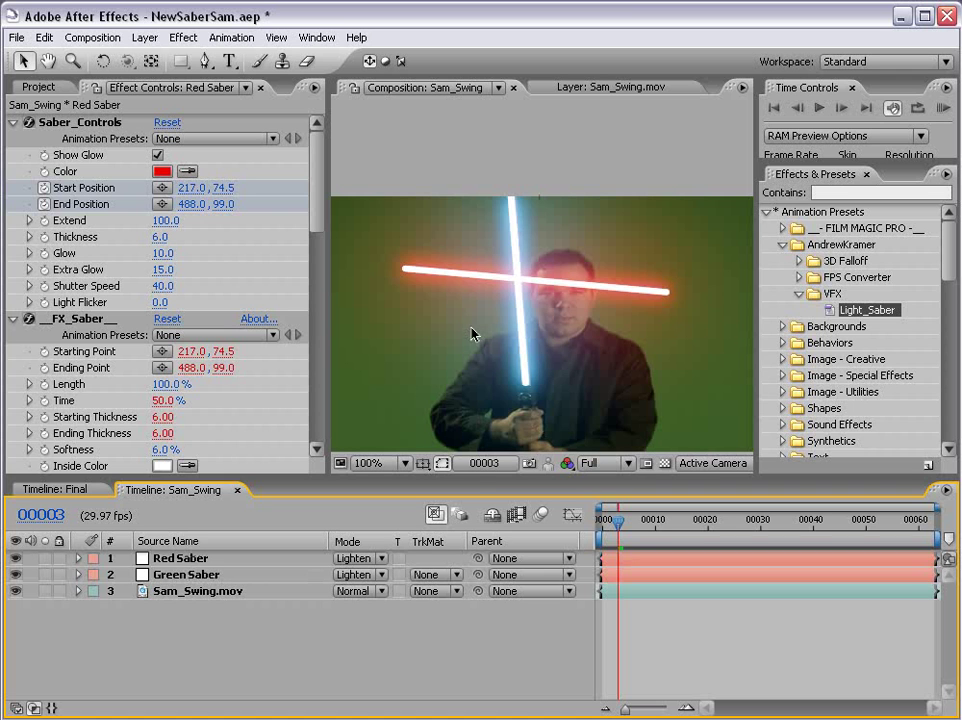
Try the Add and Screen blending modes on the Red Saber layer to compare the glow where the blades cross
left_click(357, 558)
left_click(352, 538)
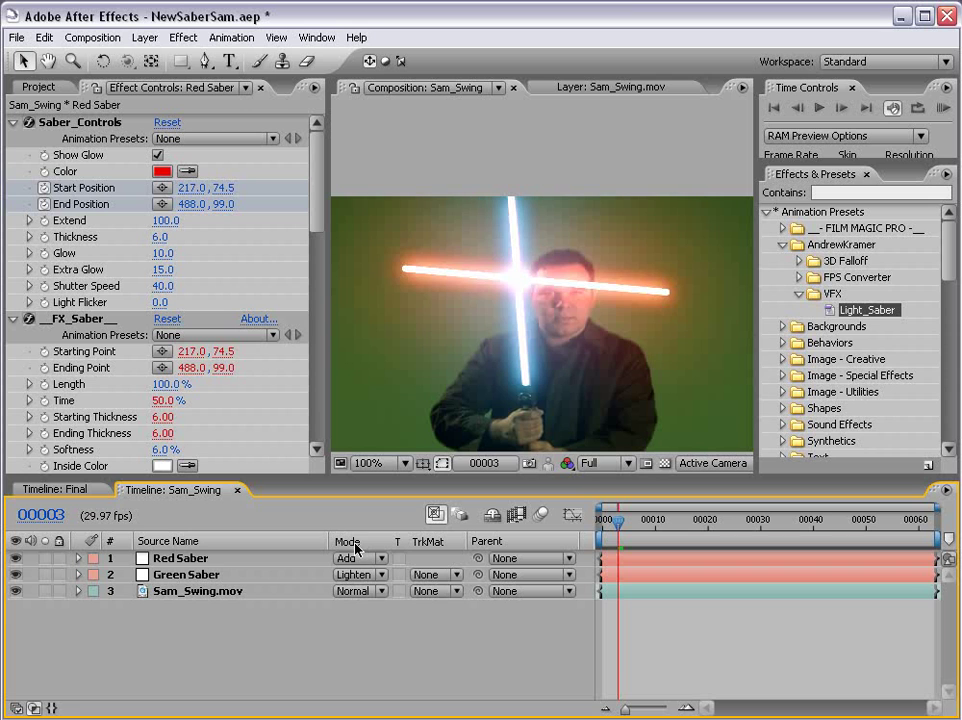
left_click(356, 556)
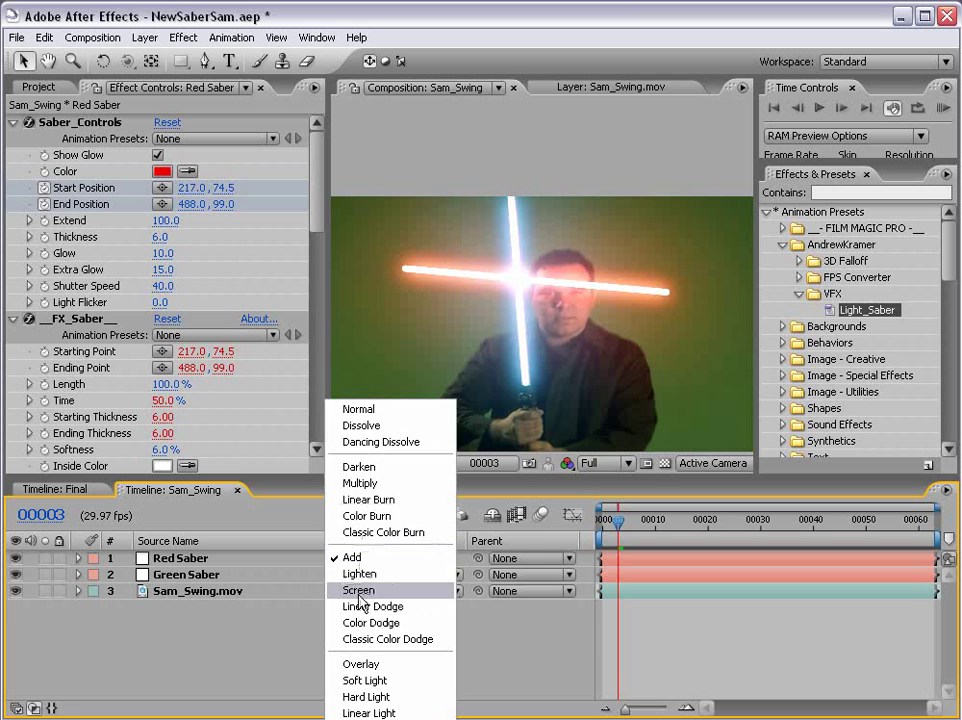
left_click(358, 589)
Return both saber layers to the Lighten blending mode and check the composite at frame 30
left_click(190, 558)
left_click(190, 575, "shift")
left_click(370, 575)
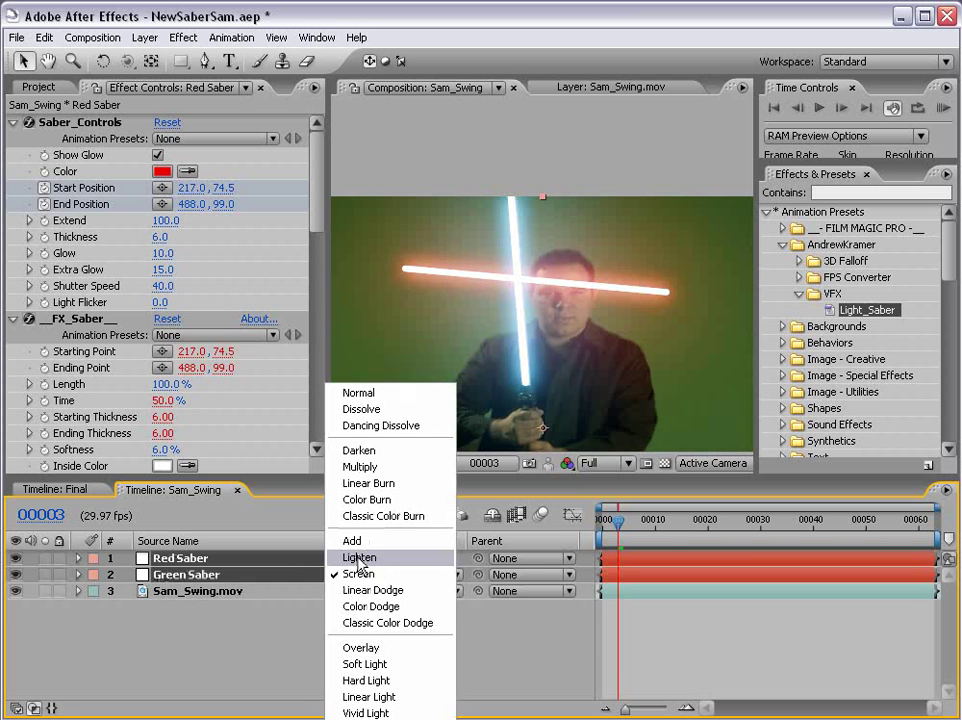
left_click(358, 556)
left_click(403, 609)
left_click_drag(628, 517, 759, 526)
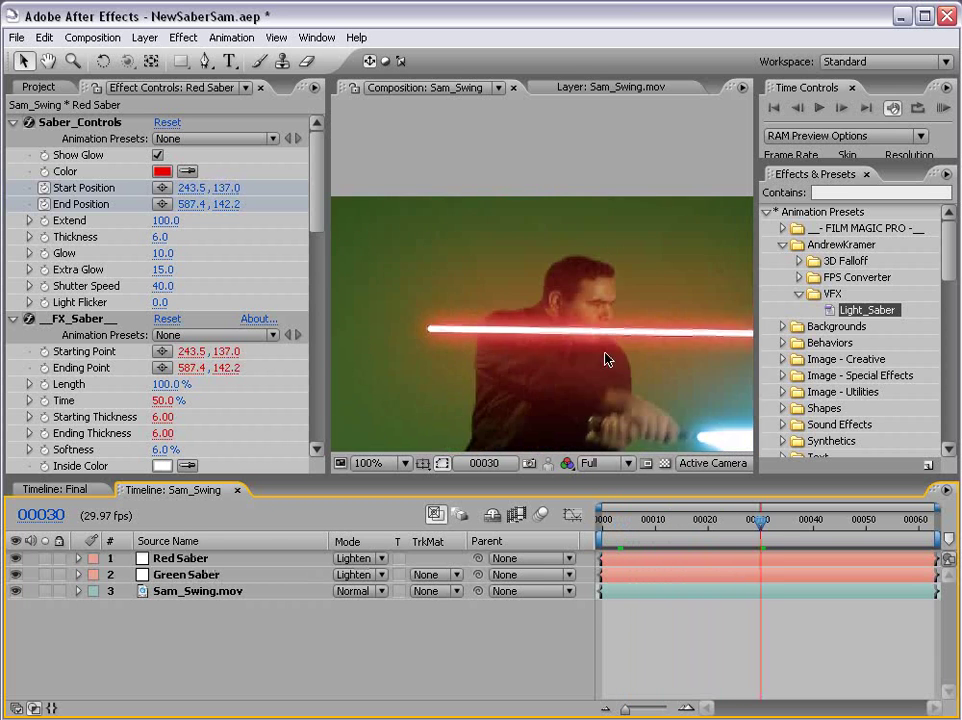